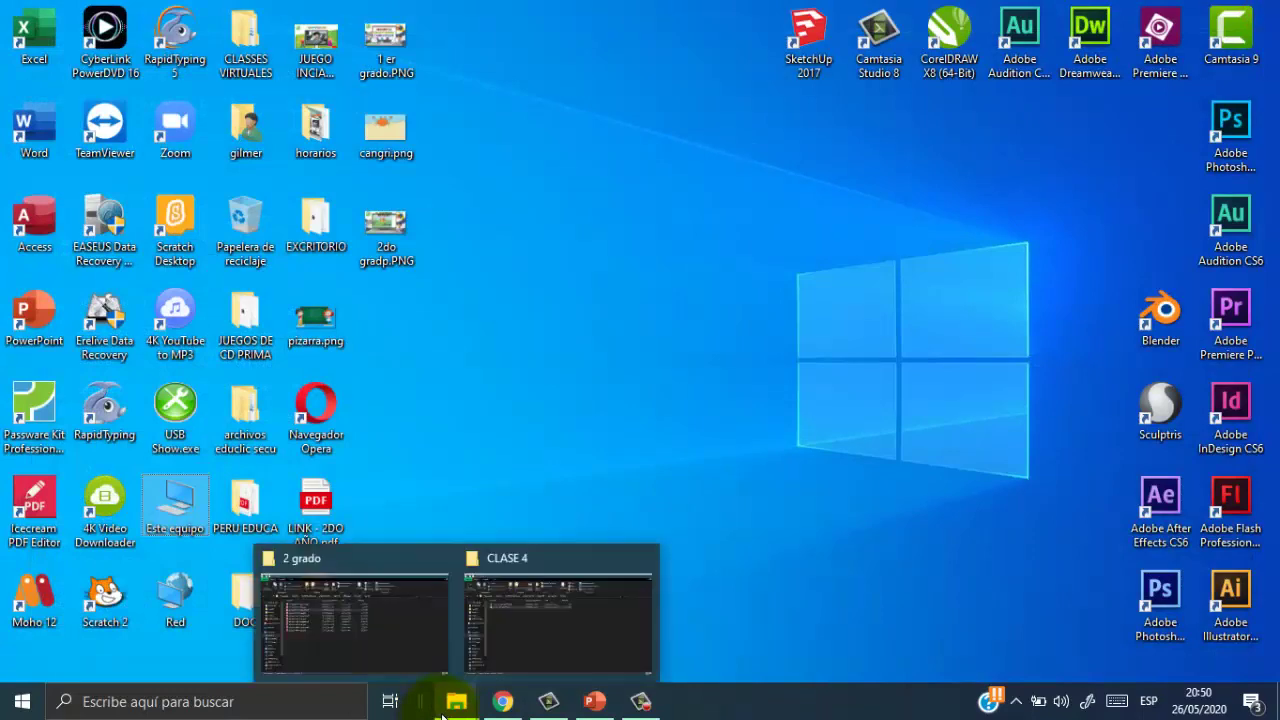
- Look through the CLASE 4 folder, Este equipo and the Desktop contents in File Explorer, and close the window
{"action": "left_click", "coordinate": [489, 550]}
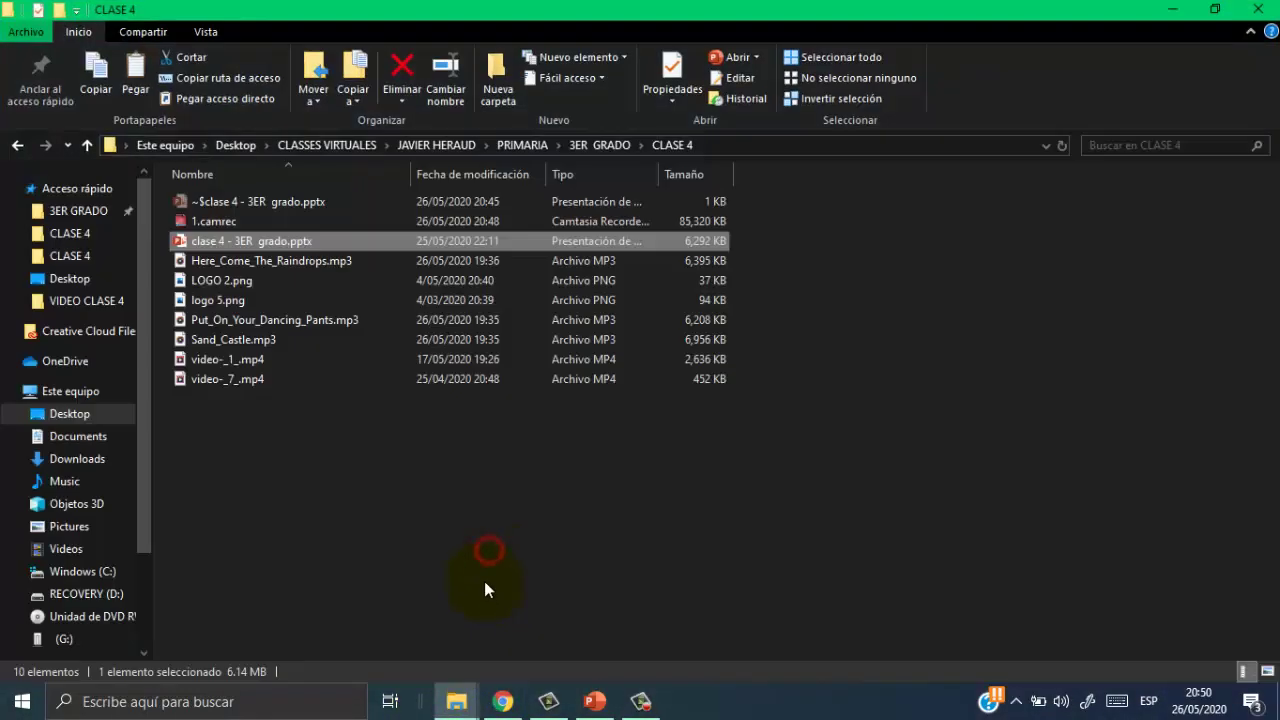
{"action": "left_click", "coordinate": [466, 692]}
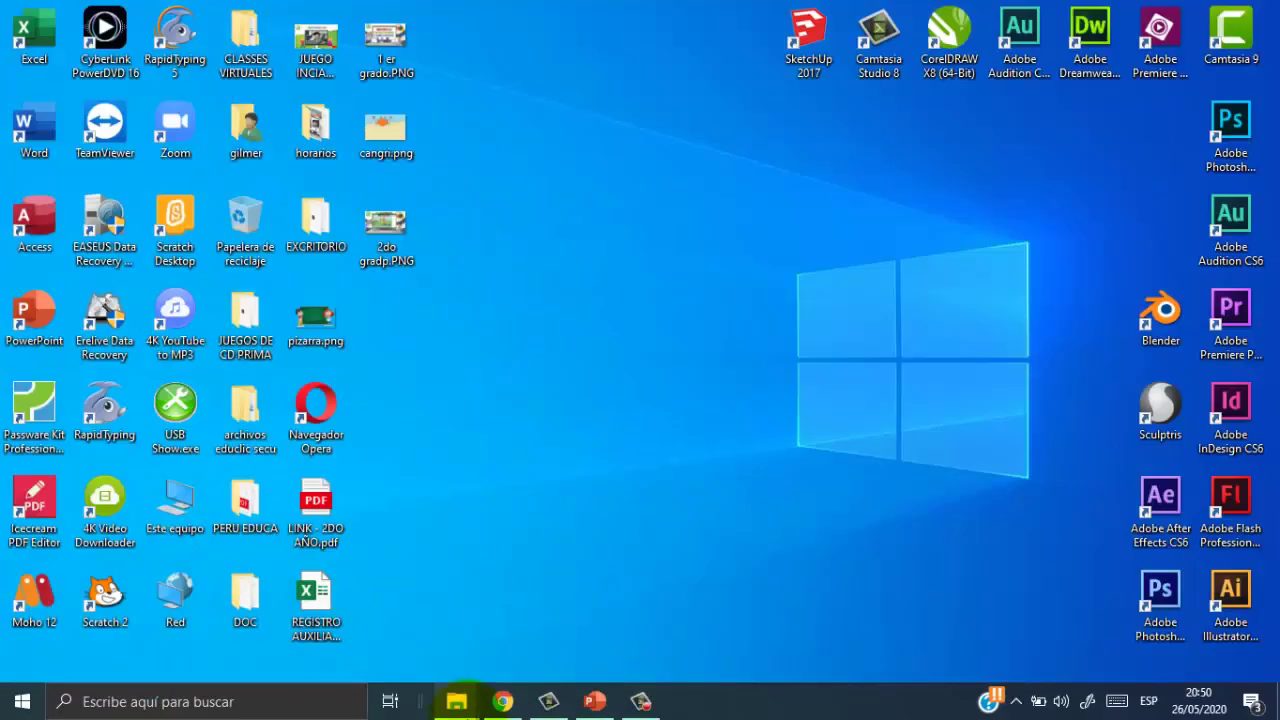
{"action": "mouse_move", "coordinate": [456, 700]}
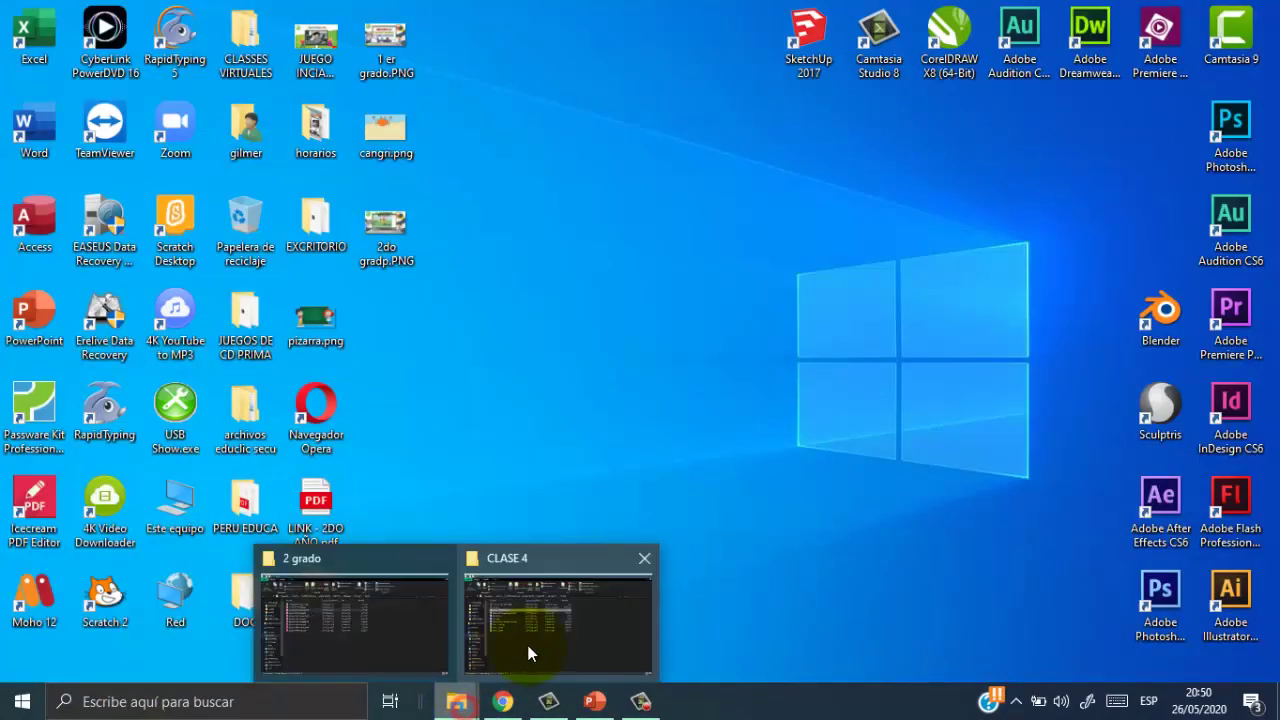
{"action": "left_click", "coordinate": [528, 648]}
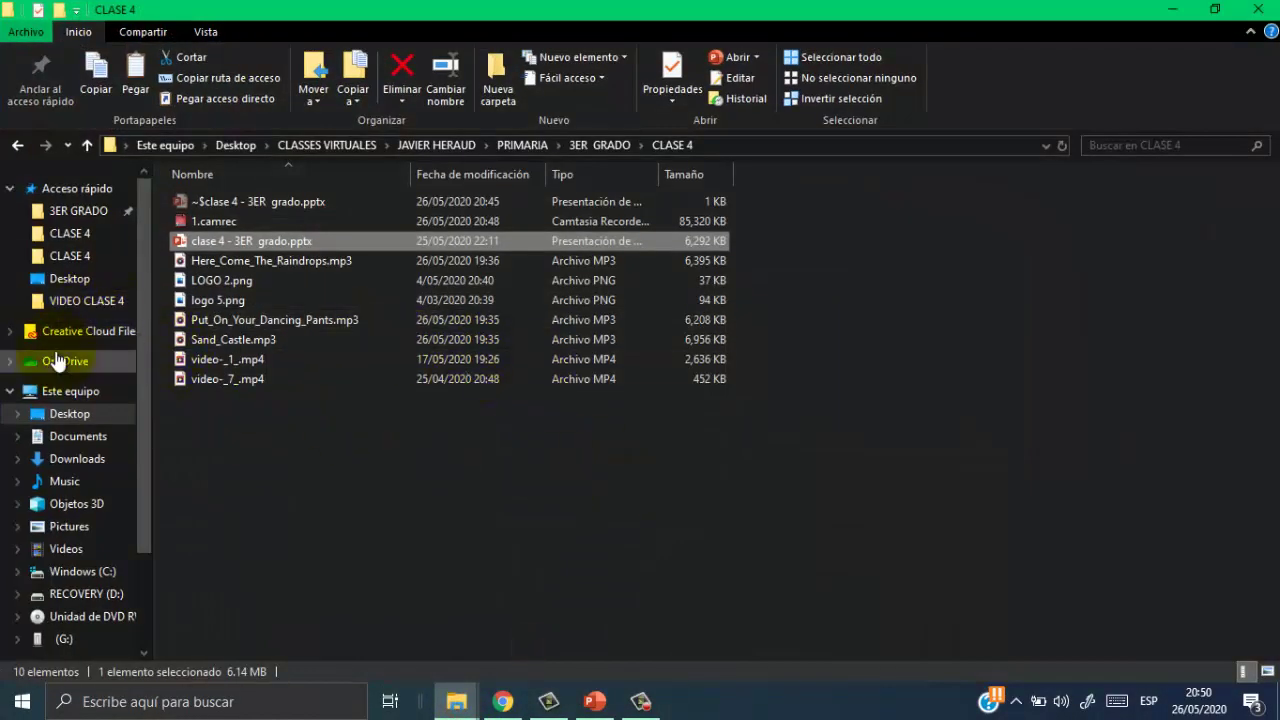
{"action": "left_click", "coordinate": [62, 392]}
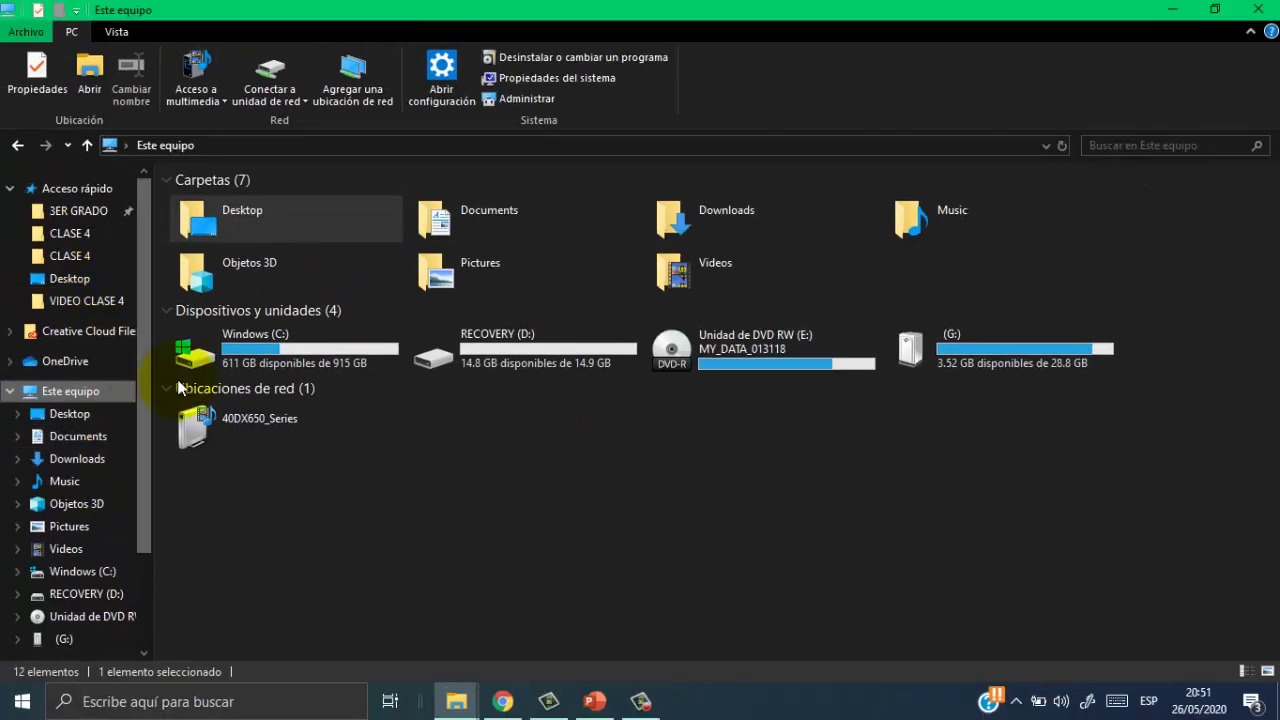
{"action": "left_click", "coordinate": [84, 286]}
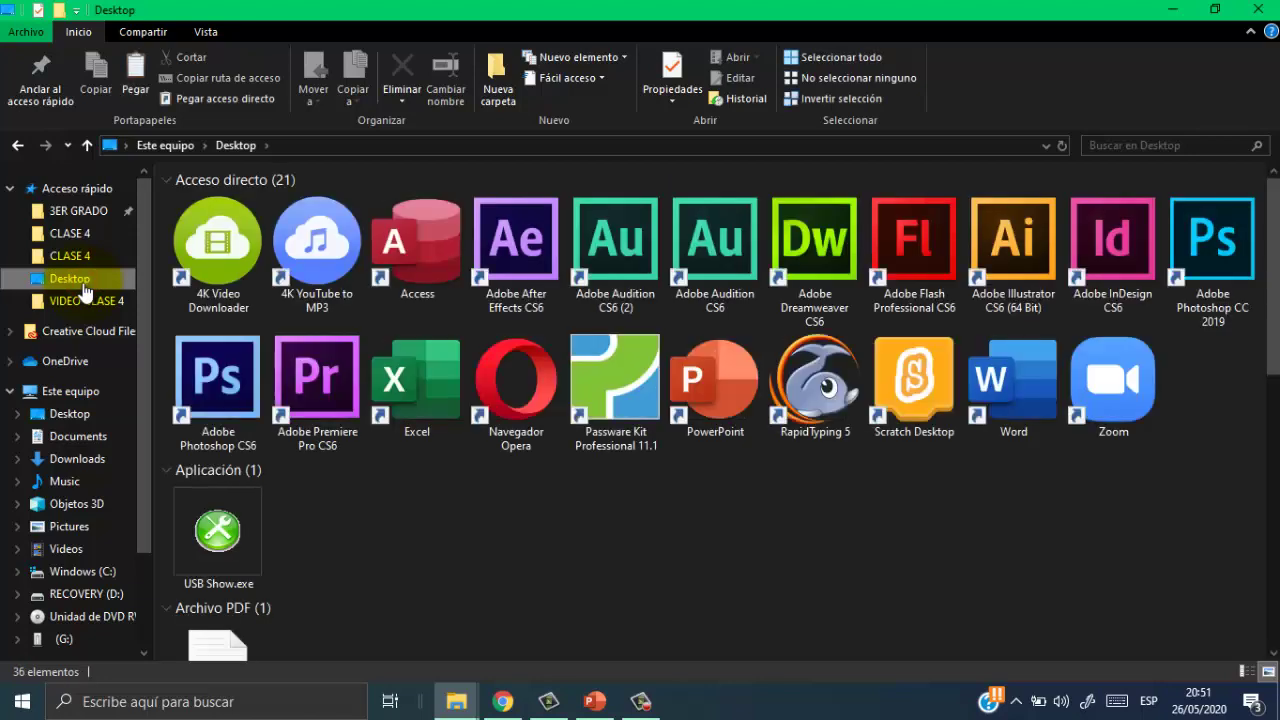
{"action": "scroll", "coordinate": [290, 440], "scroll_direction": "down", "scroll_amount": 3}
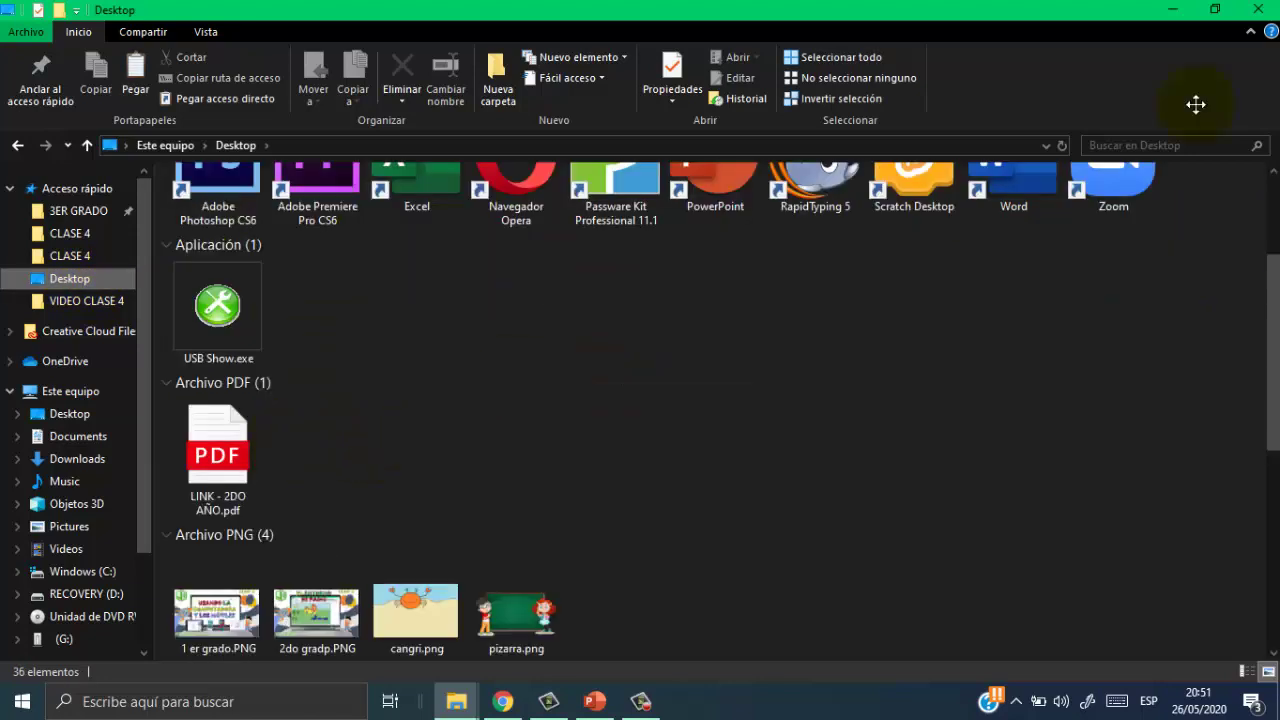
{"action": "left_click", "coordinate": [1258, 9]}
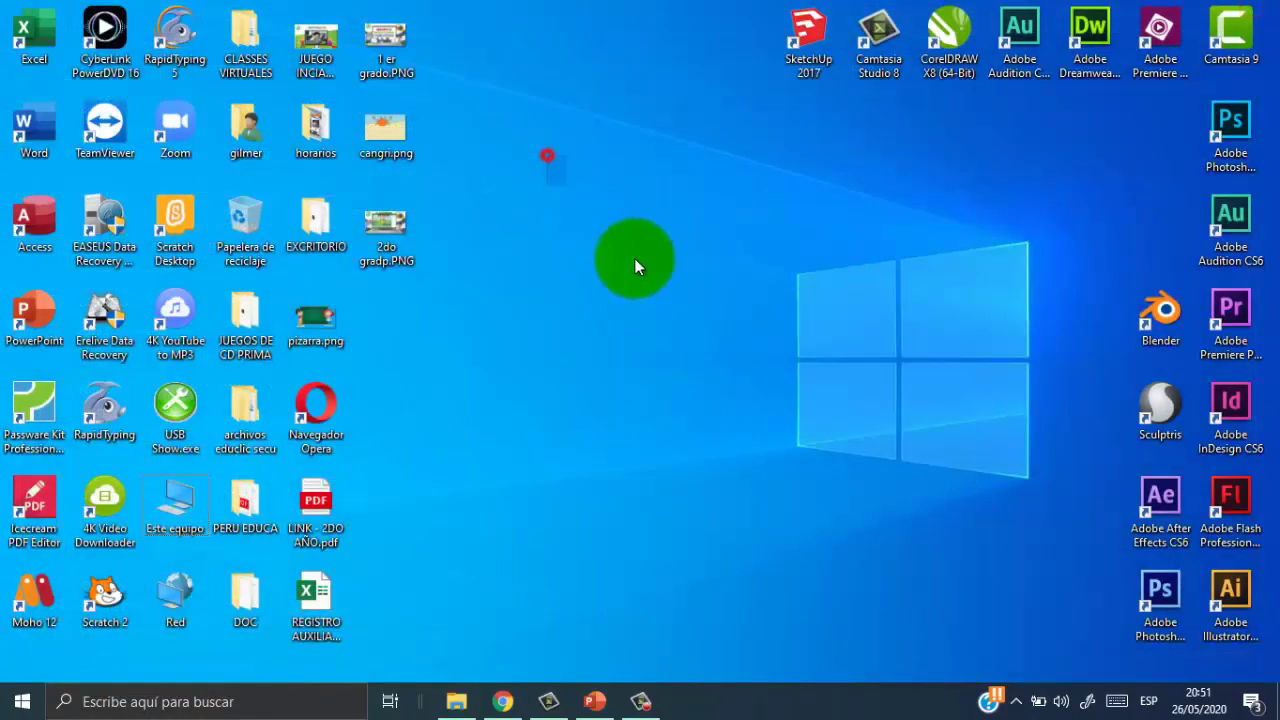
{"action": "left_click_drag", "start_coordinate": [634, 266], "coordinate": [1063, 575]}
{"action": "left_click_drag", "start_coordinate": [560, 182], "coordinate": [840, 520]}
{"action": "left_click_drag", "start_coordinate": [586, 154], "coordinate": [708, 333]}
{"action": "mouse_move", "coordinate": [565, 182]}
{"action": "left_mouse_down"}
{"action": "mouse_move", "coordinate": [823, 452]}
{"action": "mouse_move", "coordinate": [566, 180]}
{"action": "left_mouse_up"}
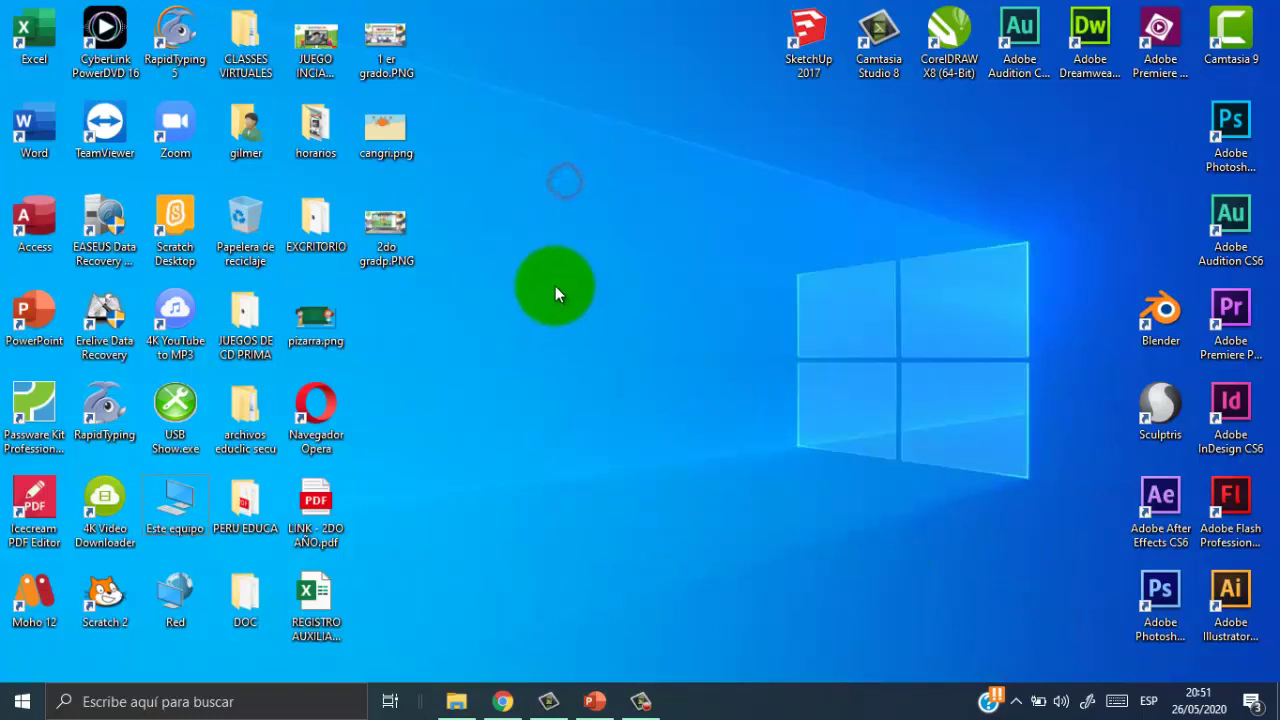
- Cancel the pending operation on the in-use file video-_7_.mp4
{"action": "right_click", "coordinate": [566, 232]}
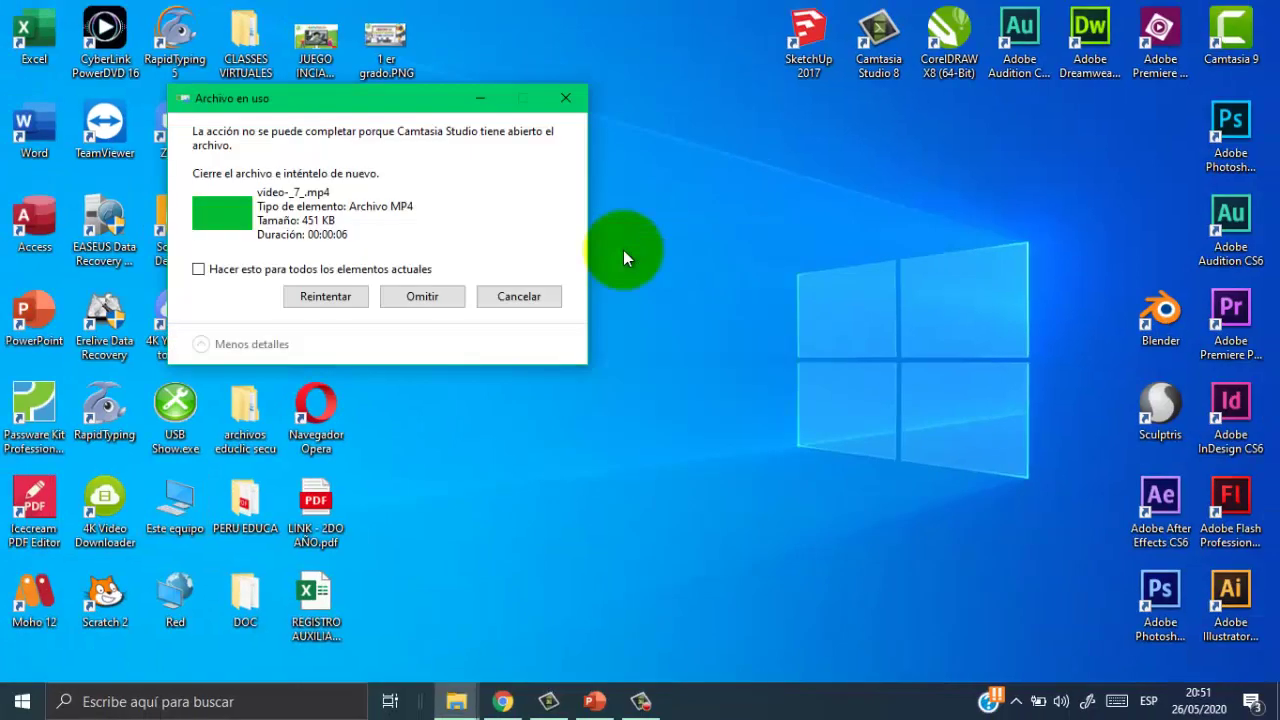
{"action": "right_click", "coordinate": [672, 362]}
{"action": "left_click", "coordinate": [545, 313]}
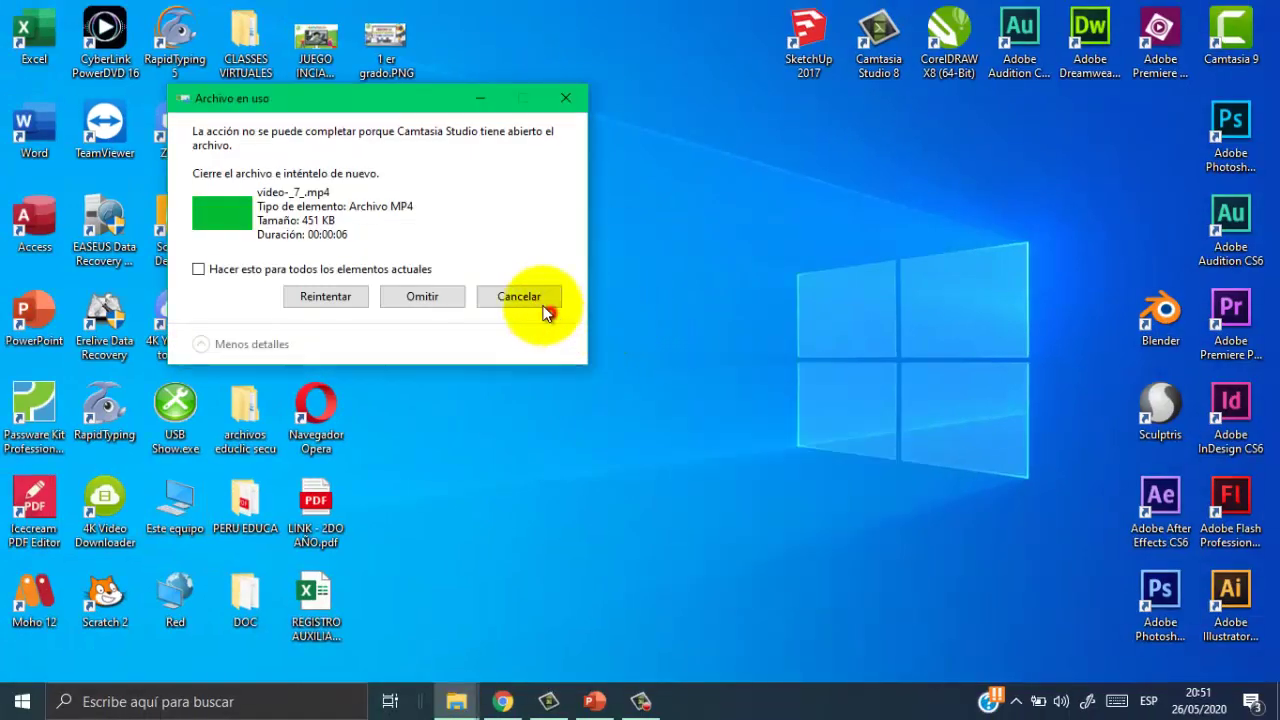
- Examine the types of items that can be created on the desktop, including the Carpeta entry
{"action": "right_click", "coordinate": [666, 289]}
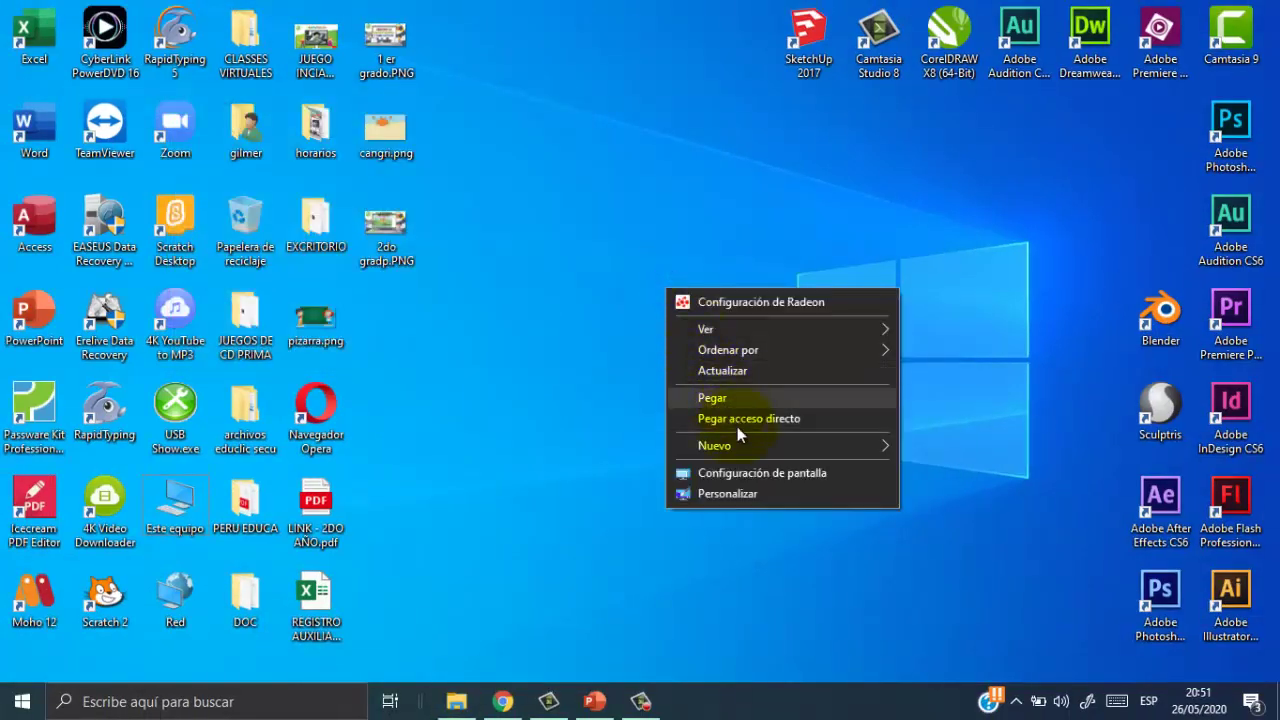
{"action": "mouse_move", "coordinate": [834, 448]}
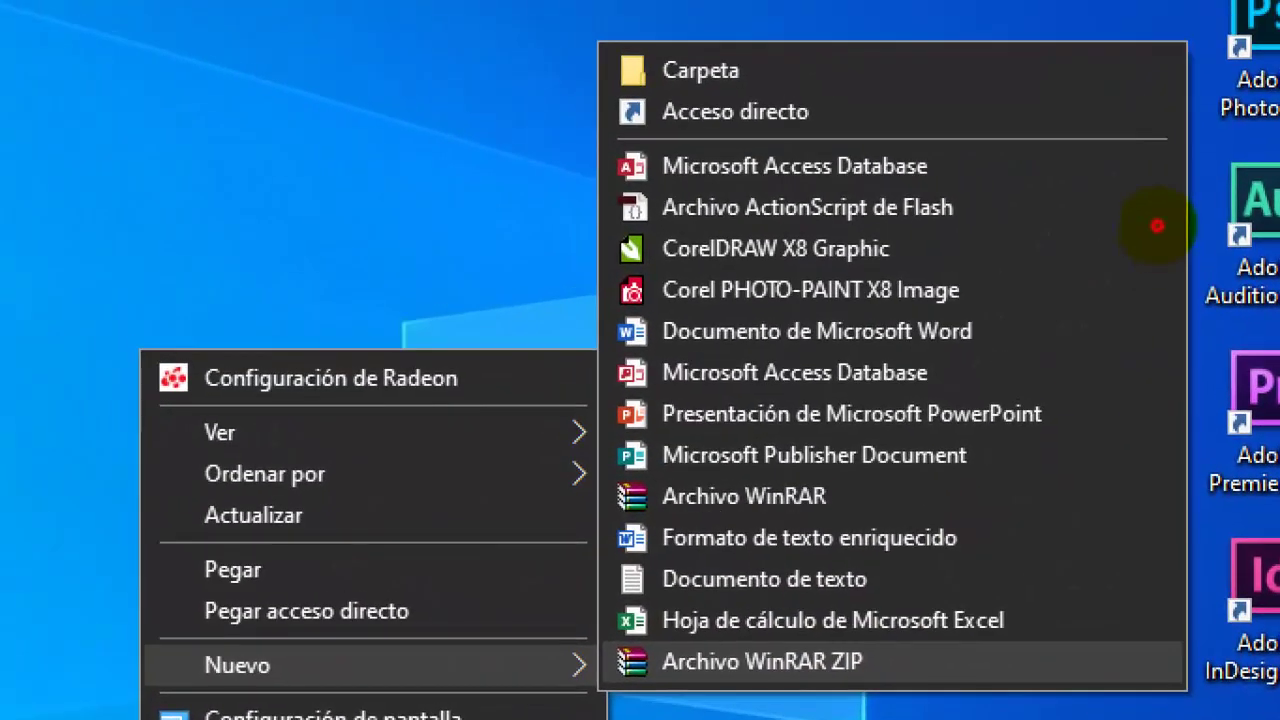
{"action": "mouse_move", "coordinate": [1050, 290]}
{"action": "left_mouse_down"}
{"action": "mouse_move", "coordinate": [1088, 257]}
{"action": "mouse_move", "coordinate": [1122, 185]}
{"action": "left_mouse_up"}
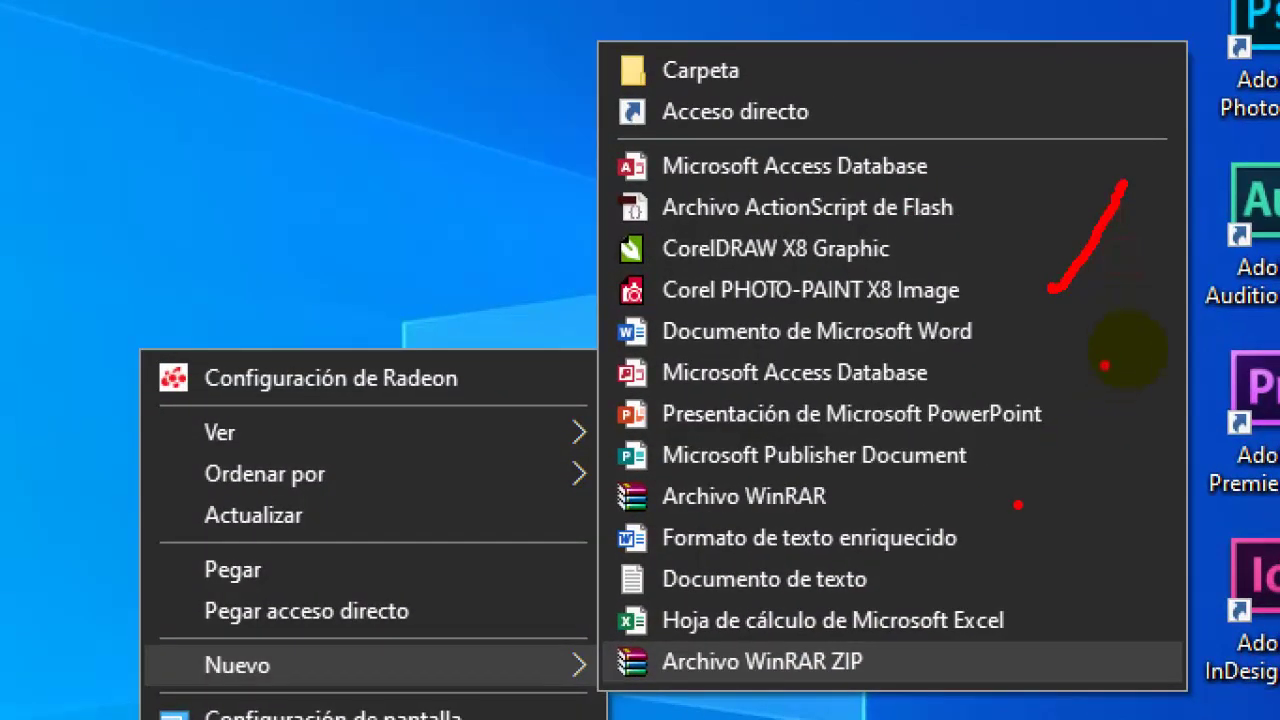
{"action": "left_click_drag", "start_coordinate": [1018, 505], "coordinate": [1168, 345]}
{"action": "left_click_drag", "start_coordinate": [1032, 651], "coordinate": [1098, 532]}
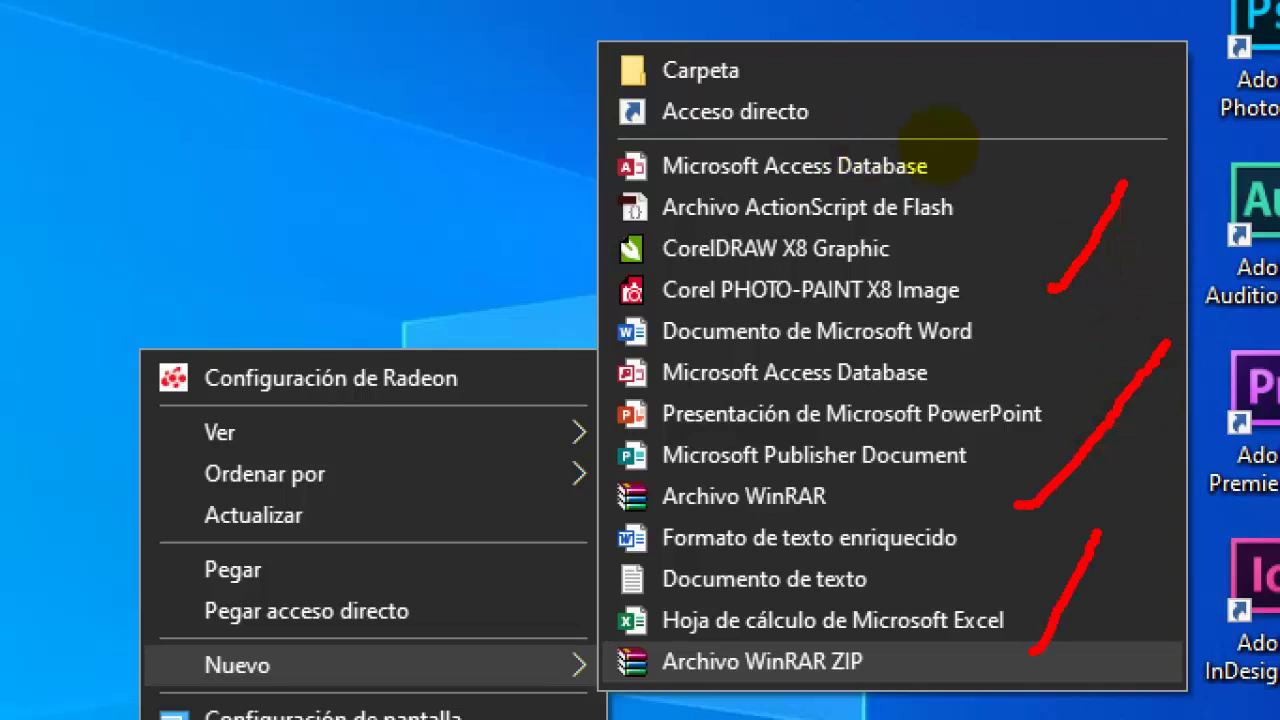
{"action": "left_click_drag", "start_coordinate": [568, 95], "coordinate": [770, 85]}
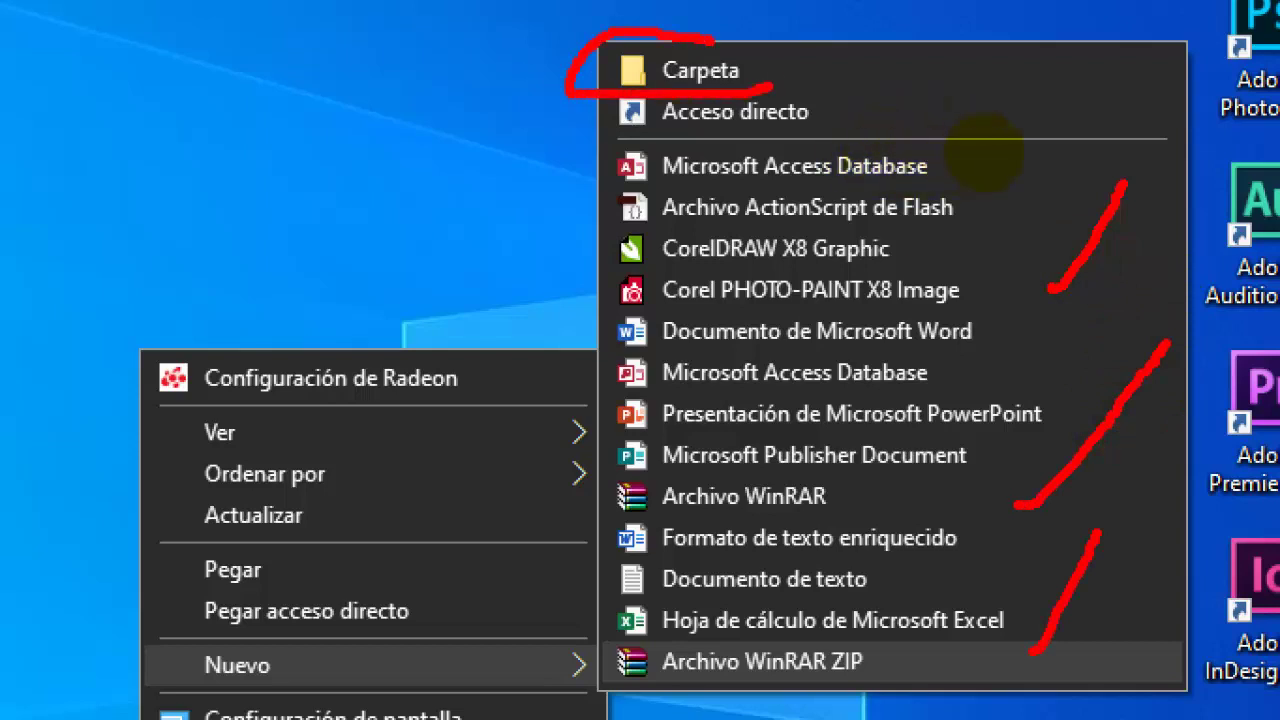
{"action": "left_click", "coordinate": [808, 207]}
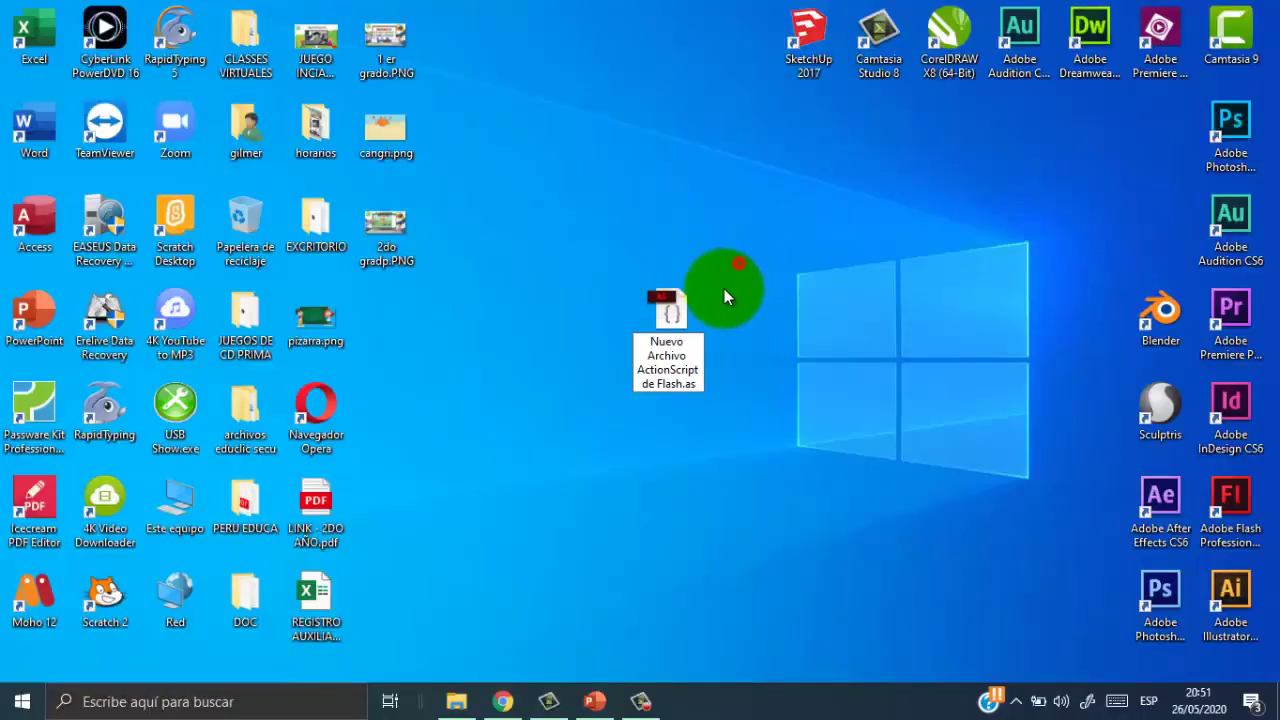
{"action": "key", "text": "Return"}
{"action": "right_click", "coordinate": [678, 300]}
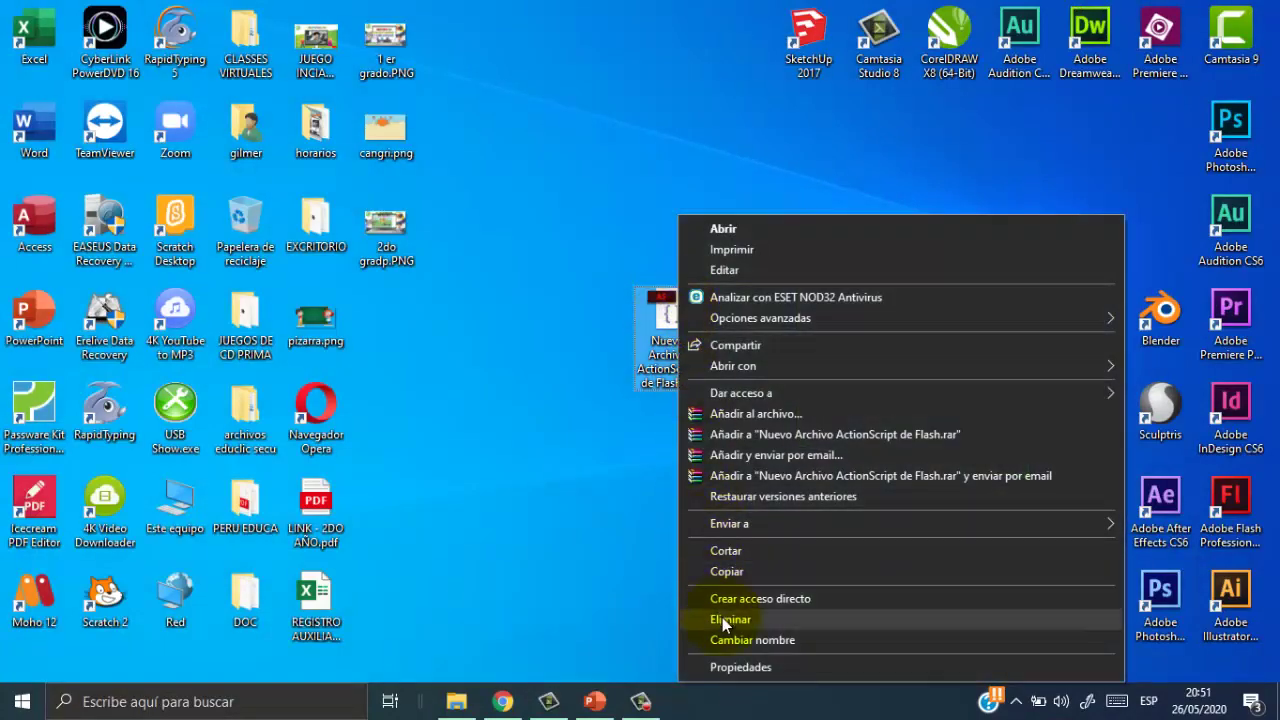
{"action": "left_click", "coordinate": [728, 618]}
- Create a new folder in the empty middle area of the desktop and name it juegos
{"action": "right_click", "coordinate": [645, 296]}
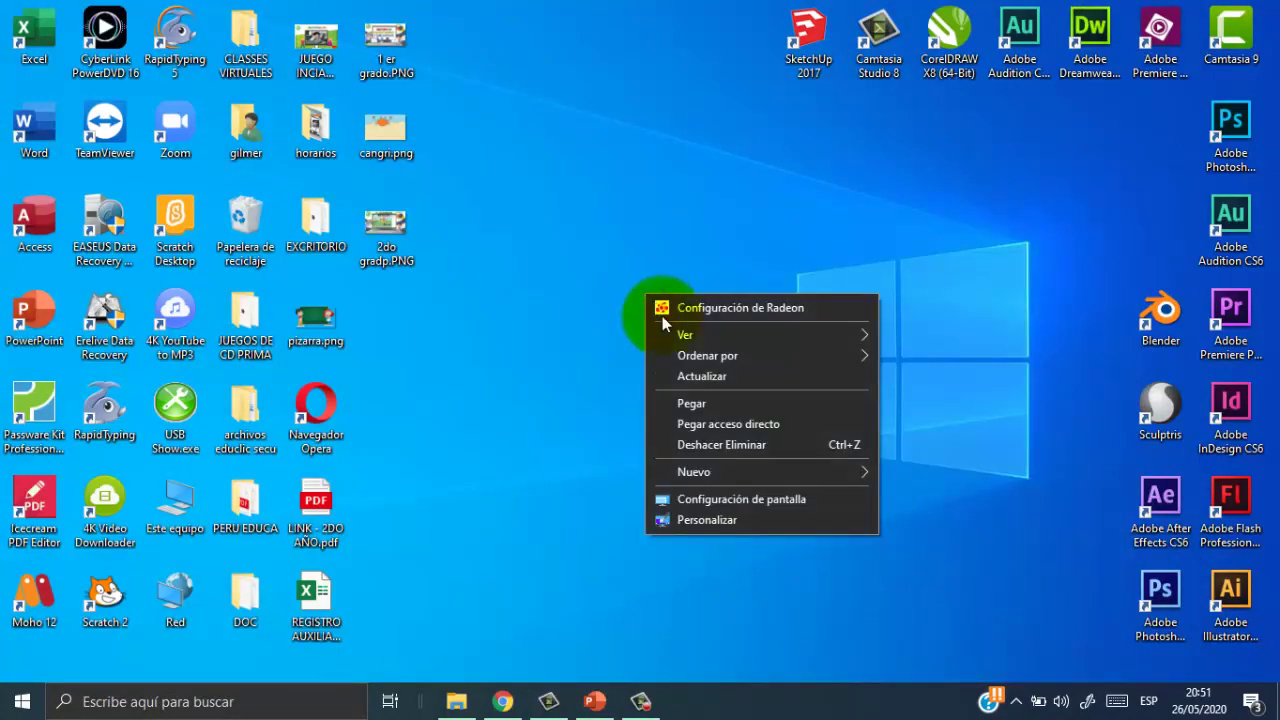
{"action": "mouse_move", "coordinate": [741, 466]}
{"action": "left_click", "coordinate": [914, 176]}
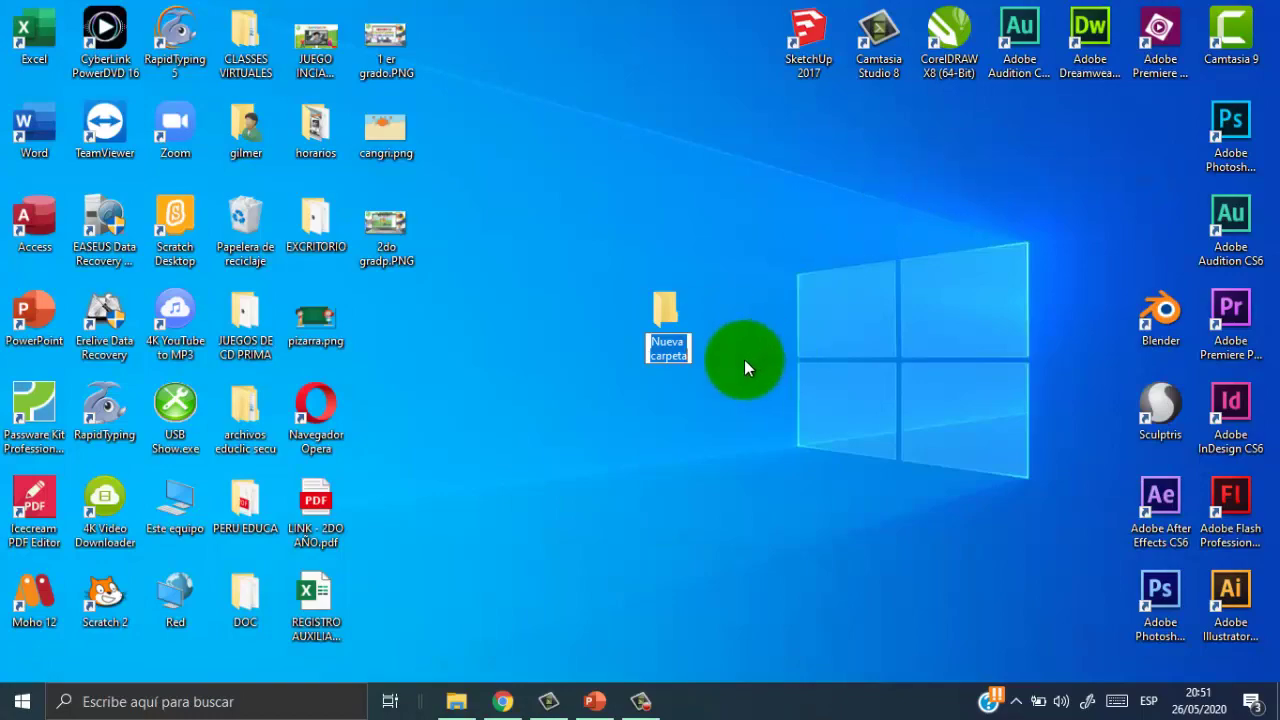
{"action": "key", "text": "Return"}
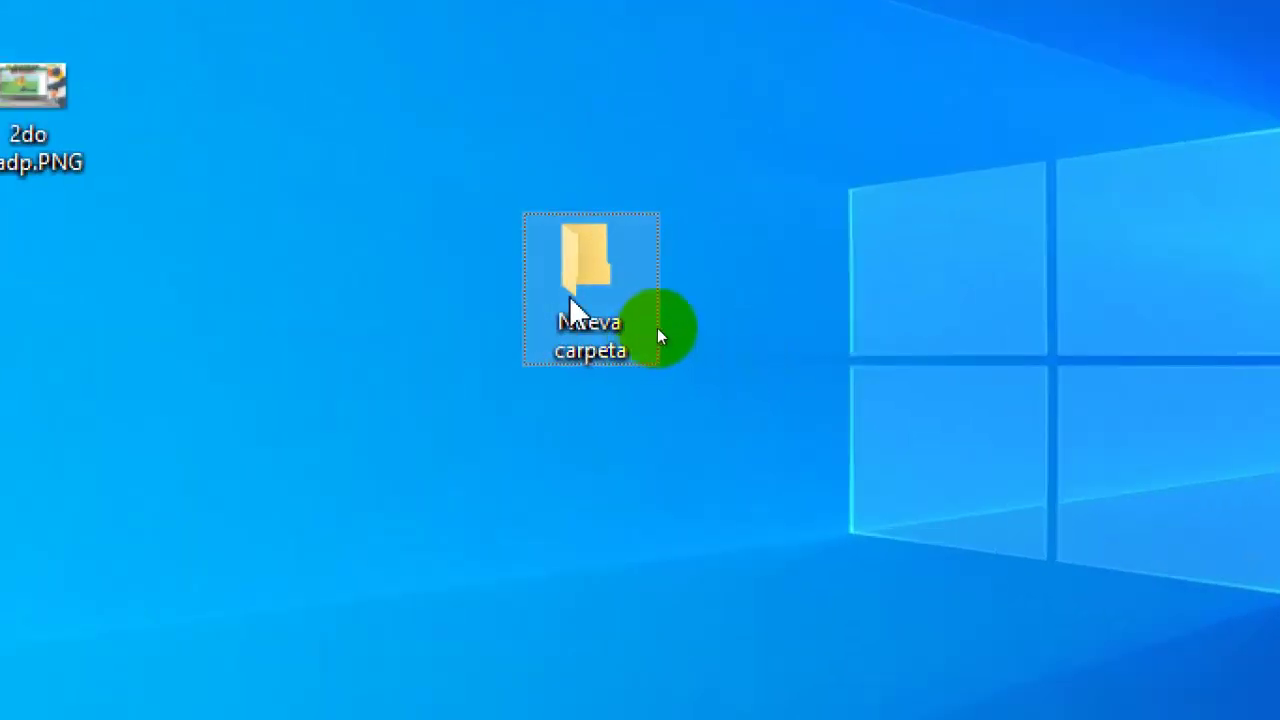
{"action": "key", "text": "F2"}
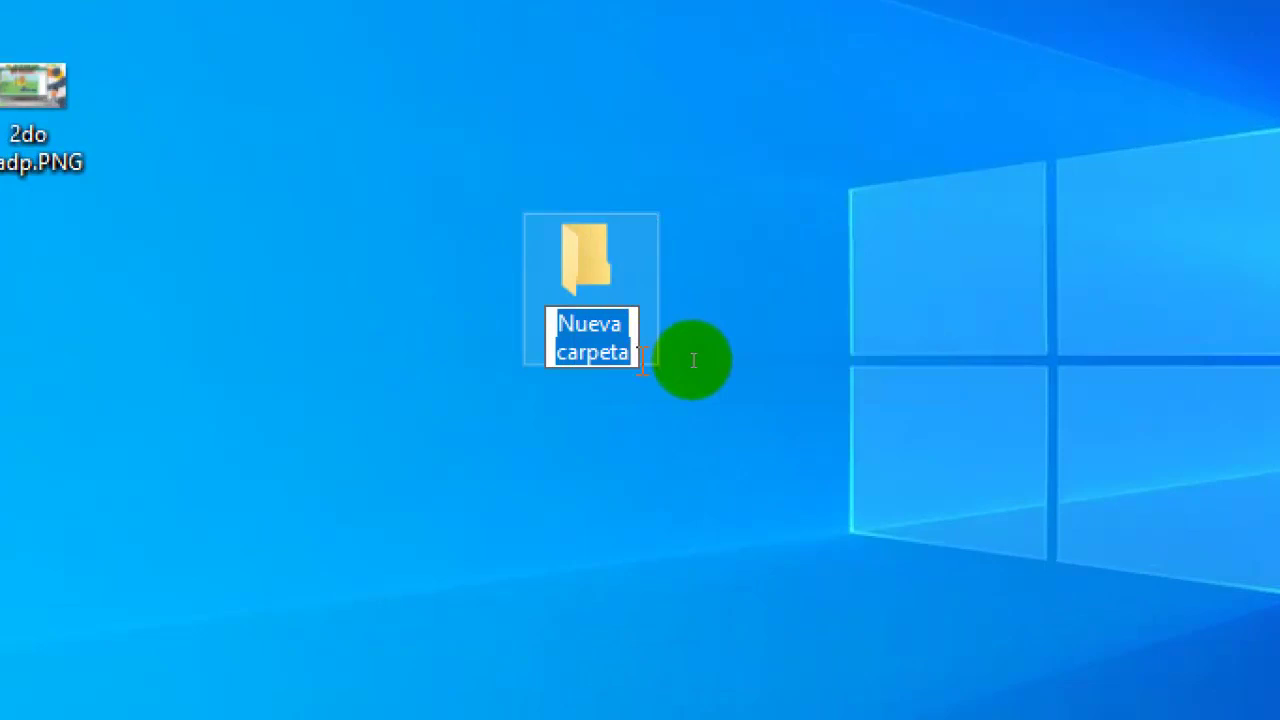
{"action": "type", "text": "juegos"}
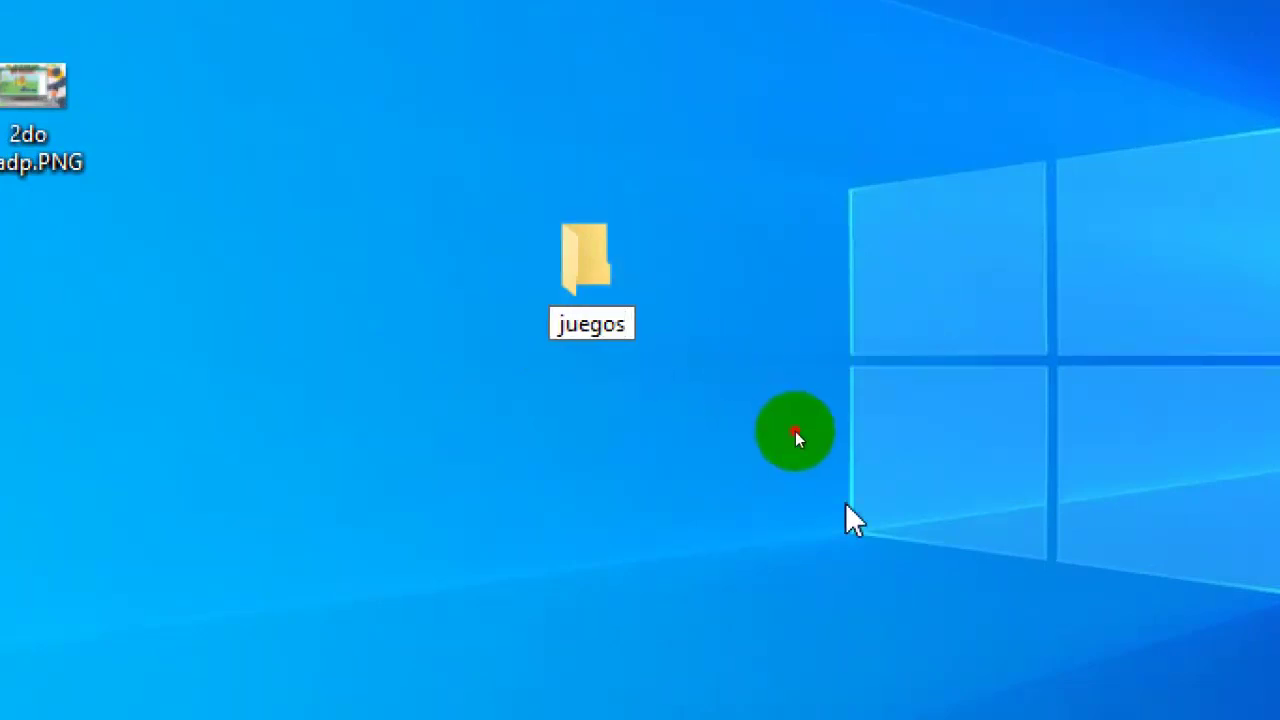
{"action": "left_click", "coordinate": [733, 323]}
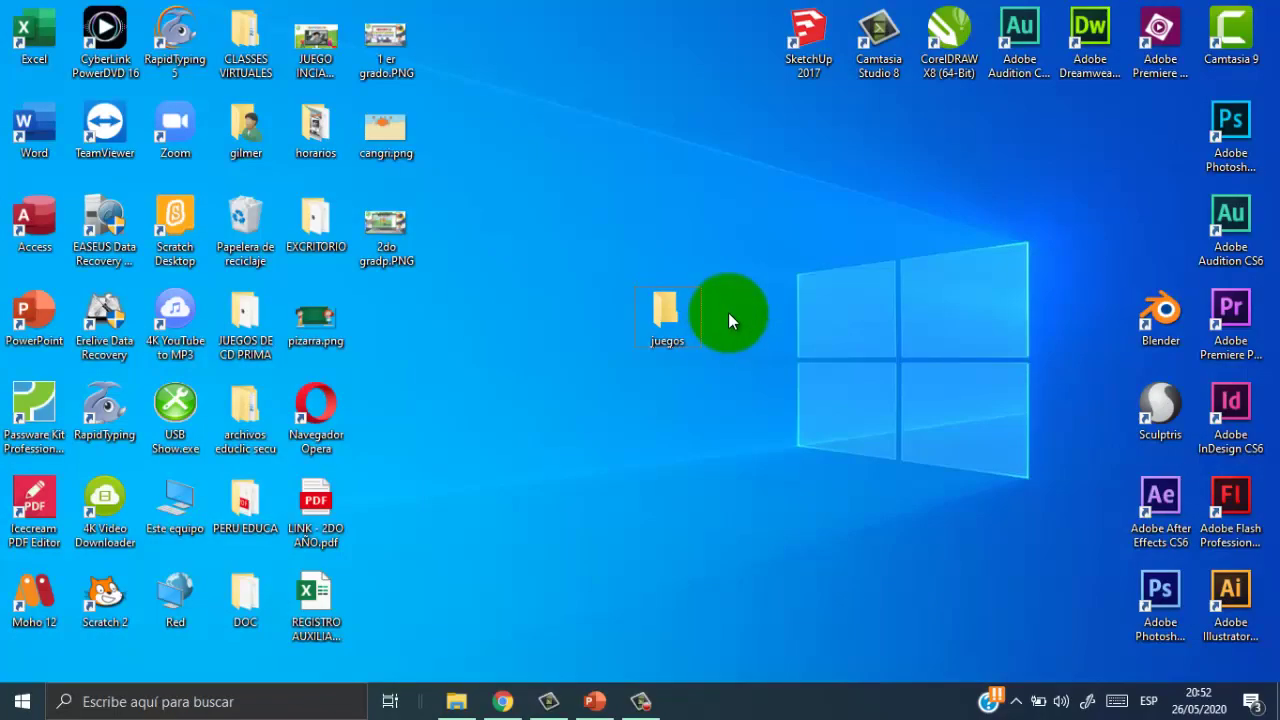
{"action": "left_click", "coordinate": [640, 274]}
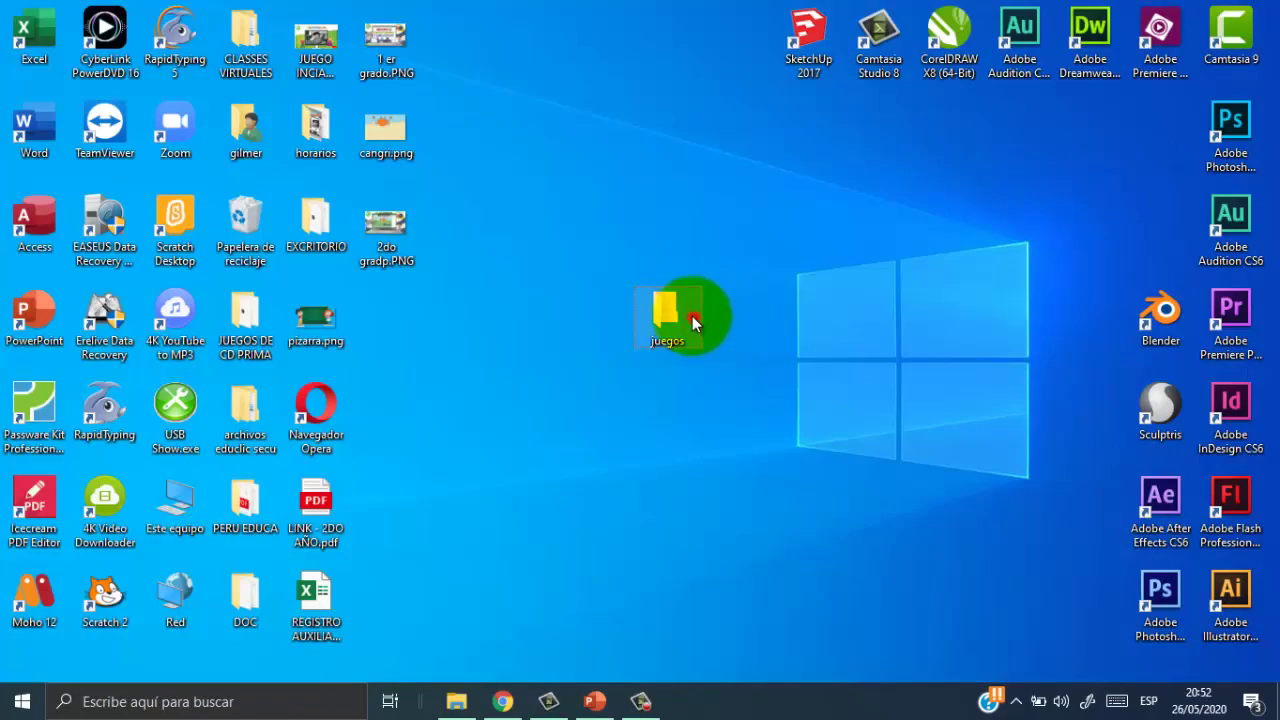
{"action": "left_click", "coordinate": [696, 396]}
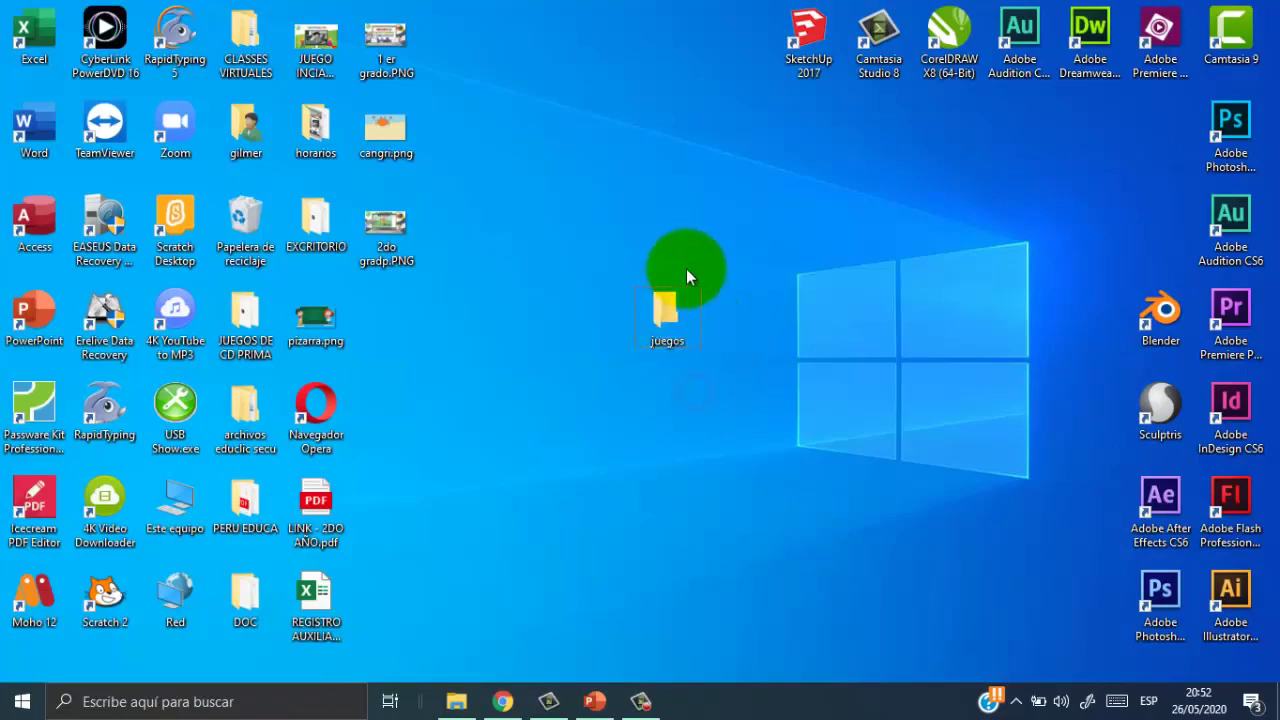
- Create a second desktop folder named with a person's first name and place it to the left of the juegos folder
{"action": "right_click", "coordinate": [745, 424]}
{"action": "left_click", "coordinate": [808, 593]}
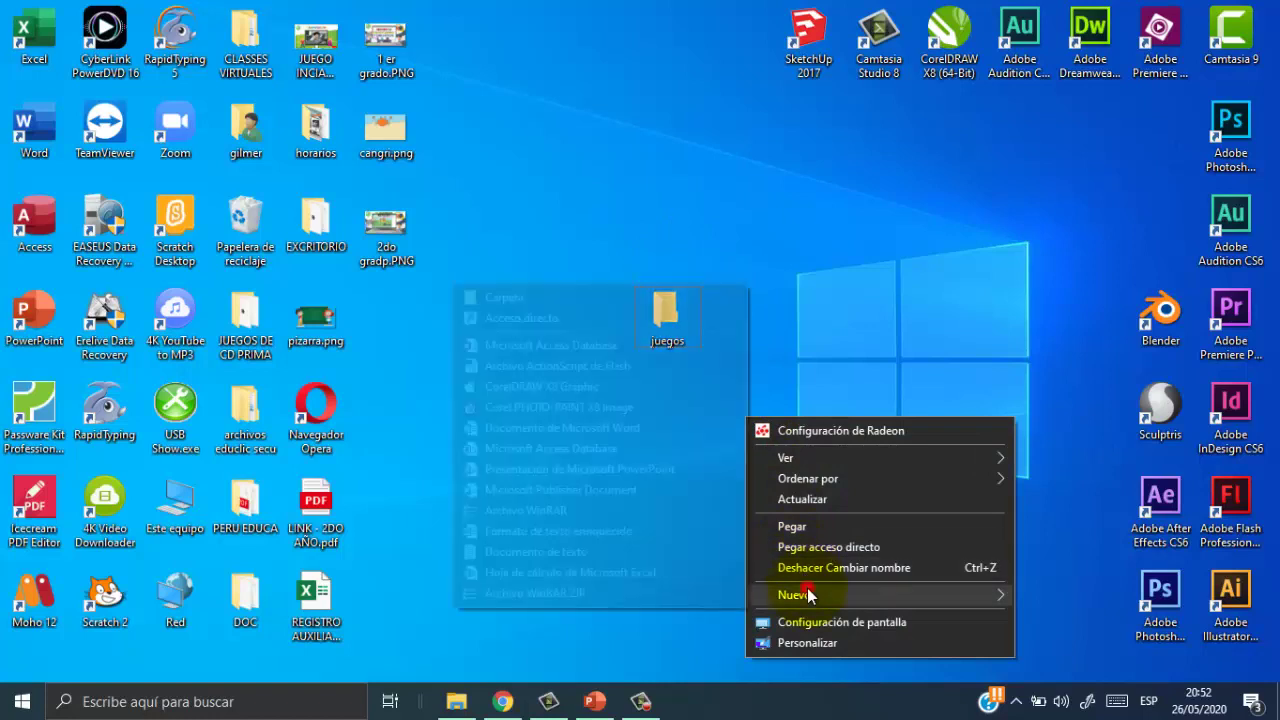
{"action": "left_click", "coordinate": [500, 297]}
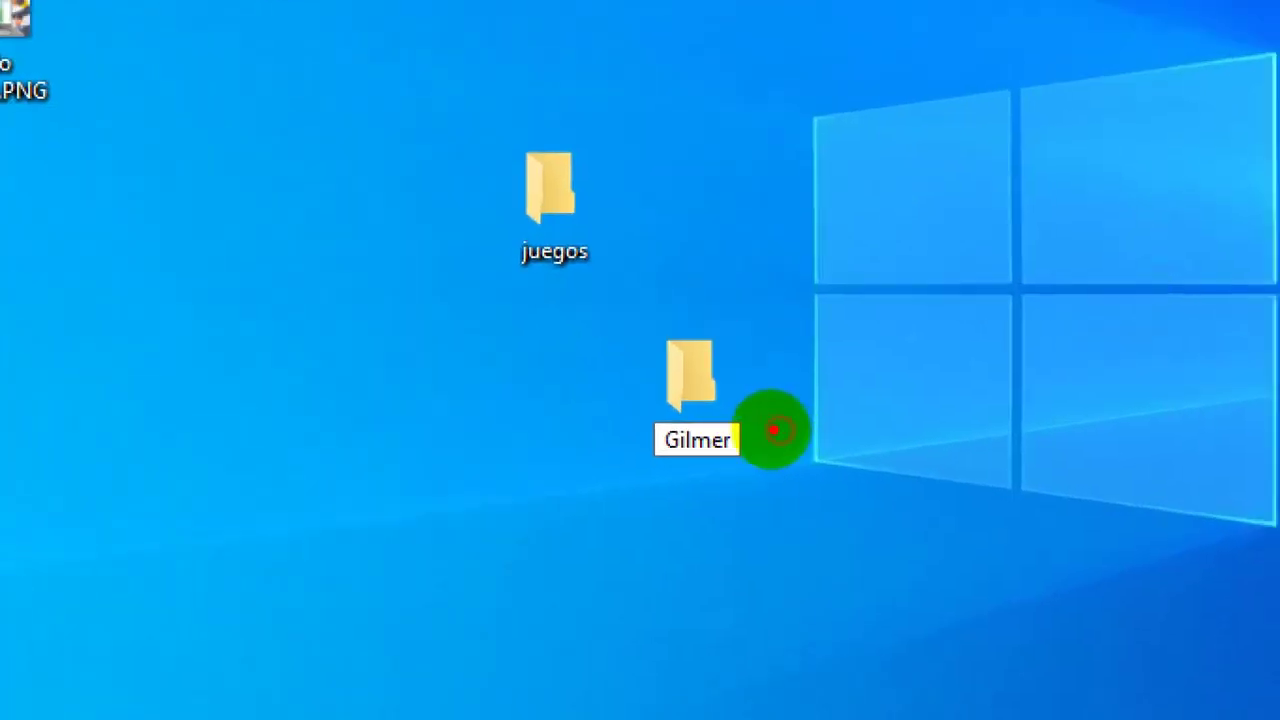
{"action": "mouse_move", "coordinate": [795, 361]}
{"action": "left_mouse_down"}
{"action": "mouse_move", "coordinate": [772, 429]}
{"action": "mouse_move", "coordinate": [680, 222]}
{"action": "left_mouse_up"}
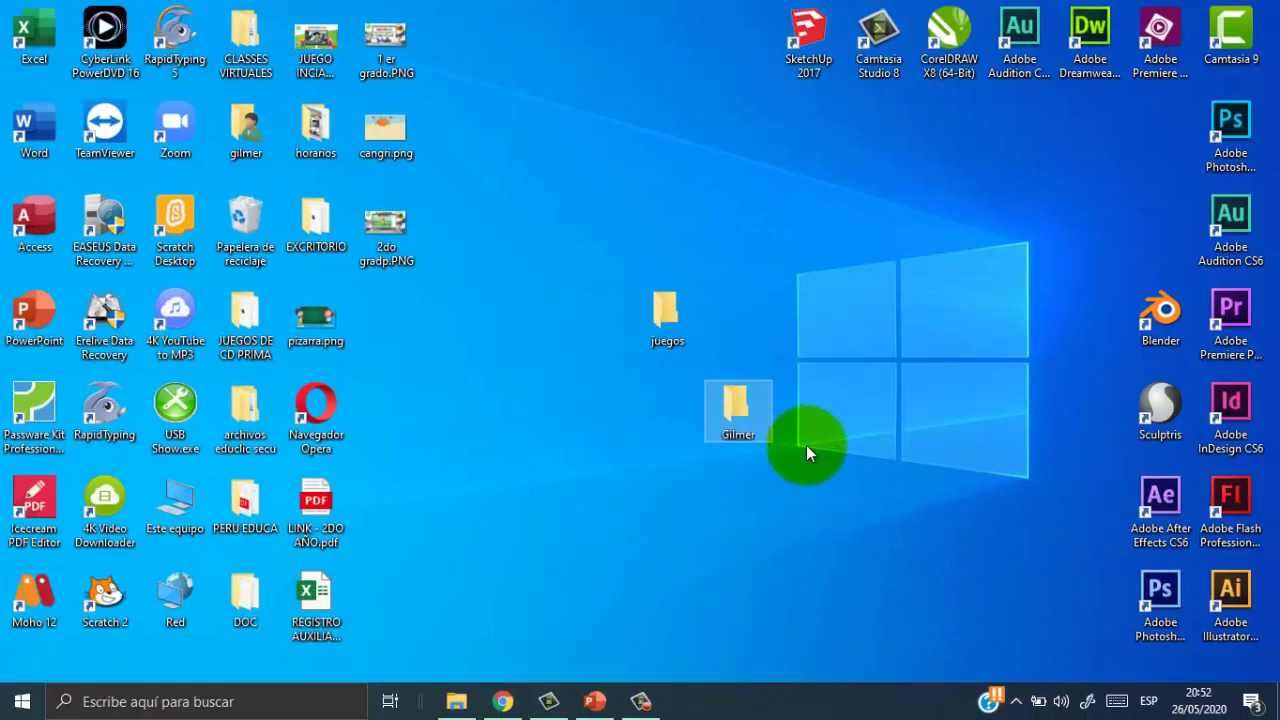
{"action": "left_click", "coordinate": [841, 451]}
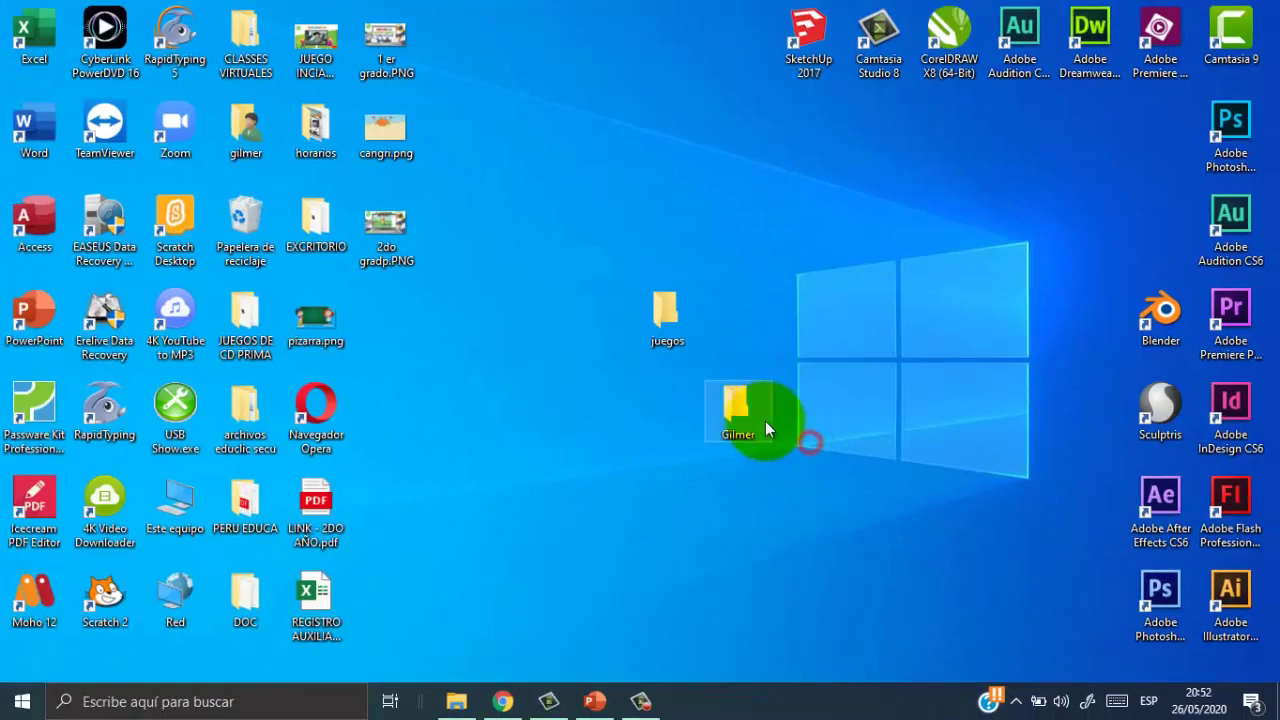
{"action": "left_click_drag", "start_coordinate": [583, 395], "coordinate": [590, 370]}
{"action": "left_click_drag", "start_coordinate": [530, 315], "coordinate": [557, 295]}
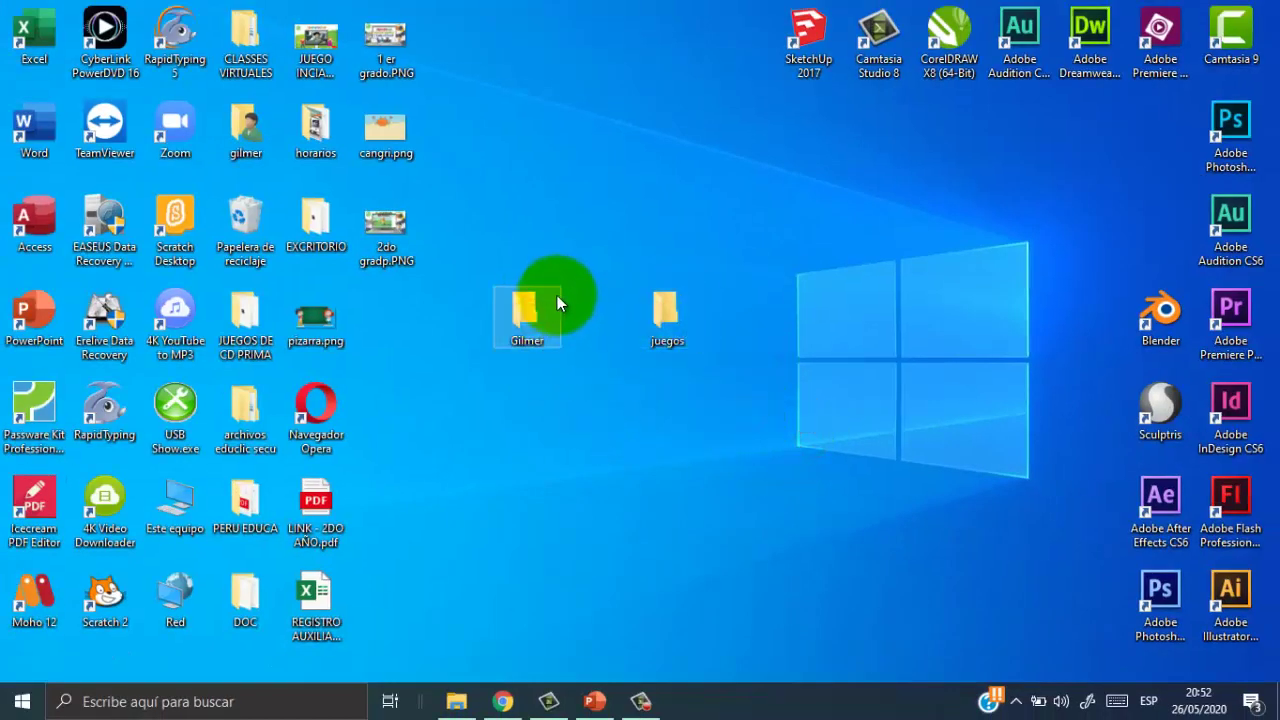
- Create a third desktop folder named Computación below the juegos folder
{"action": "right_click", "coordinate": [619, 410]}
{"action": "mouse_move", "coordinate": [720, 593]}
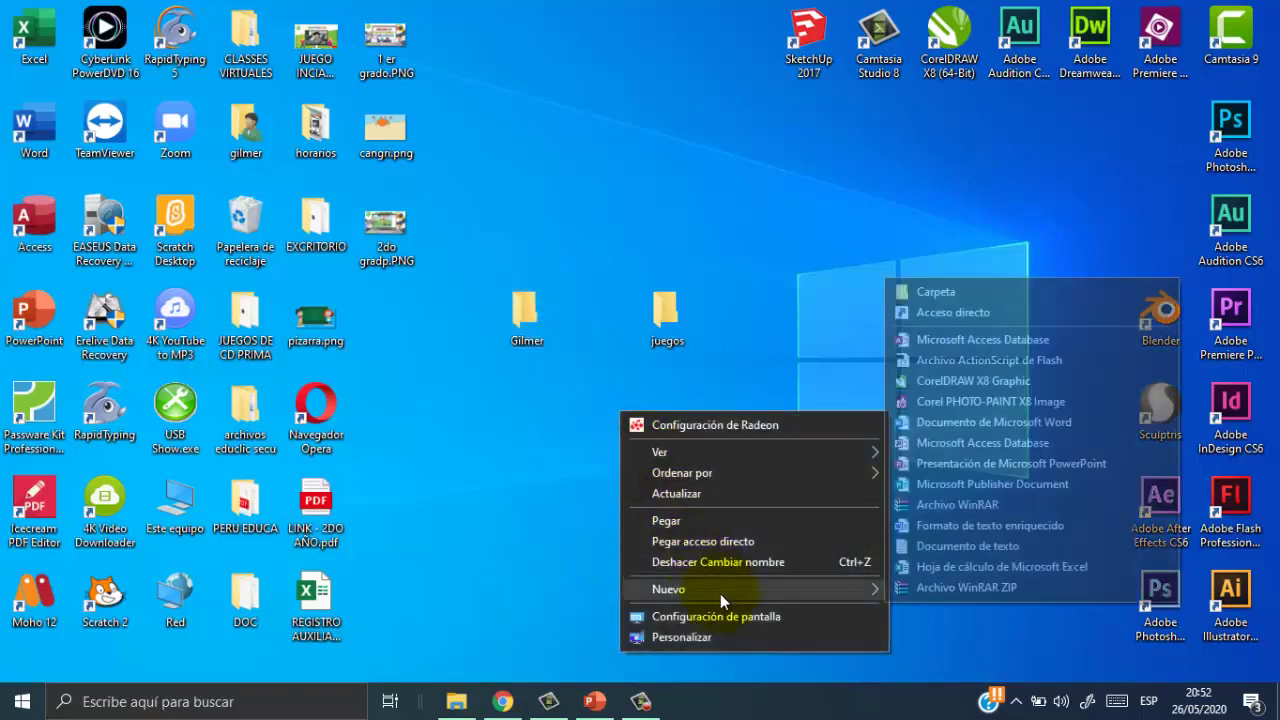
{"action": "left_click", "coordinate": [935, 300]}
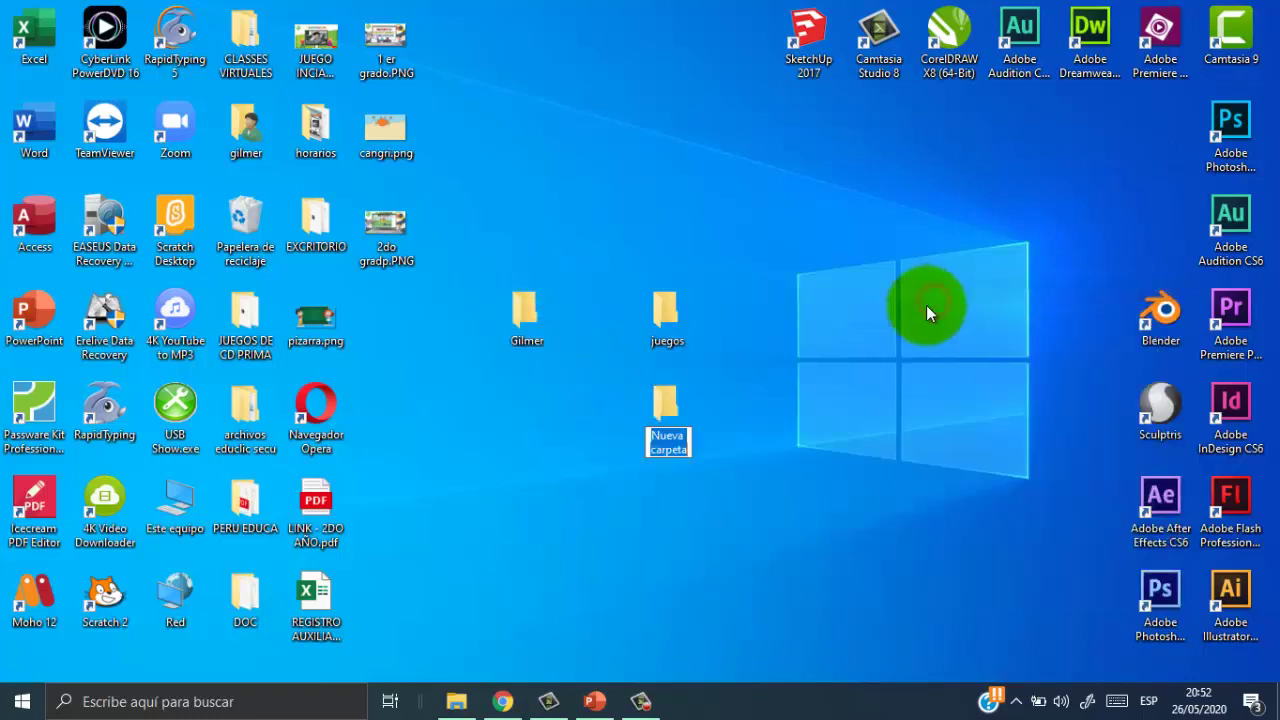
{"action": "key", "text": "BackSpace"}
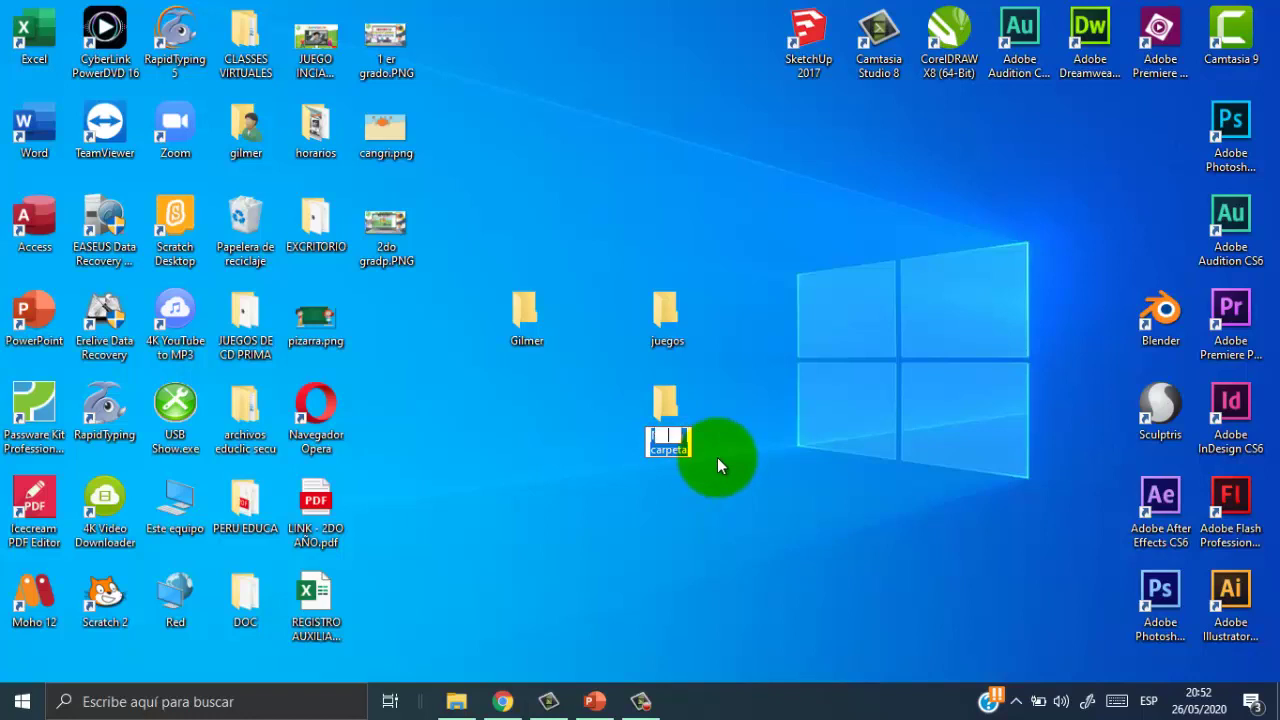
{"action": "type", "text": "sdf"}
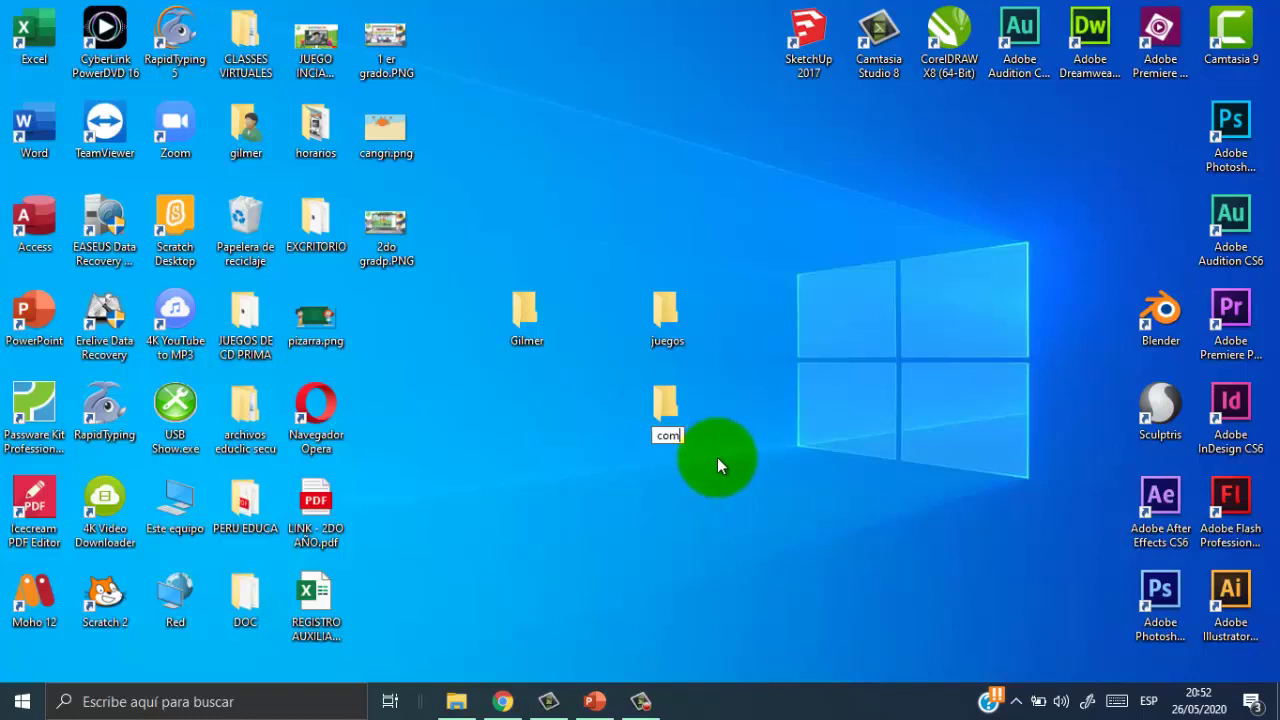
{"action": "key", "text": "BackSpace"}
{"action": "key", "text": "BackSpace"}
{"action": "key", "text": "BackSpace"}
{"action": "type", "text": "Compi"}
{"action": "key", "text": "BackSpace"}
{"action": "type", "text": "utación"}
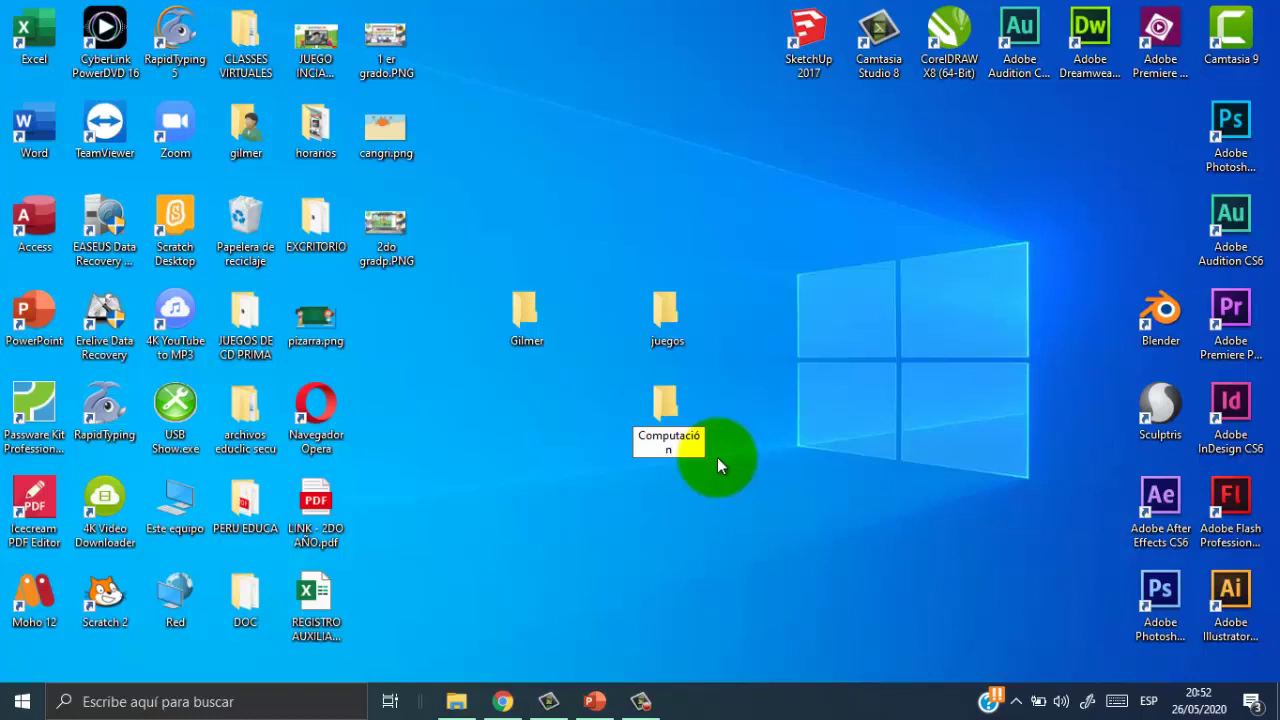
{"action": "left_click", "coordinate": [791, 464]}
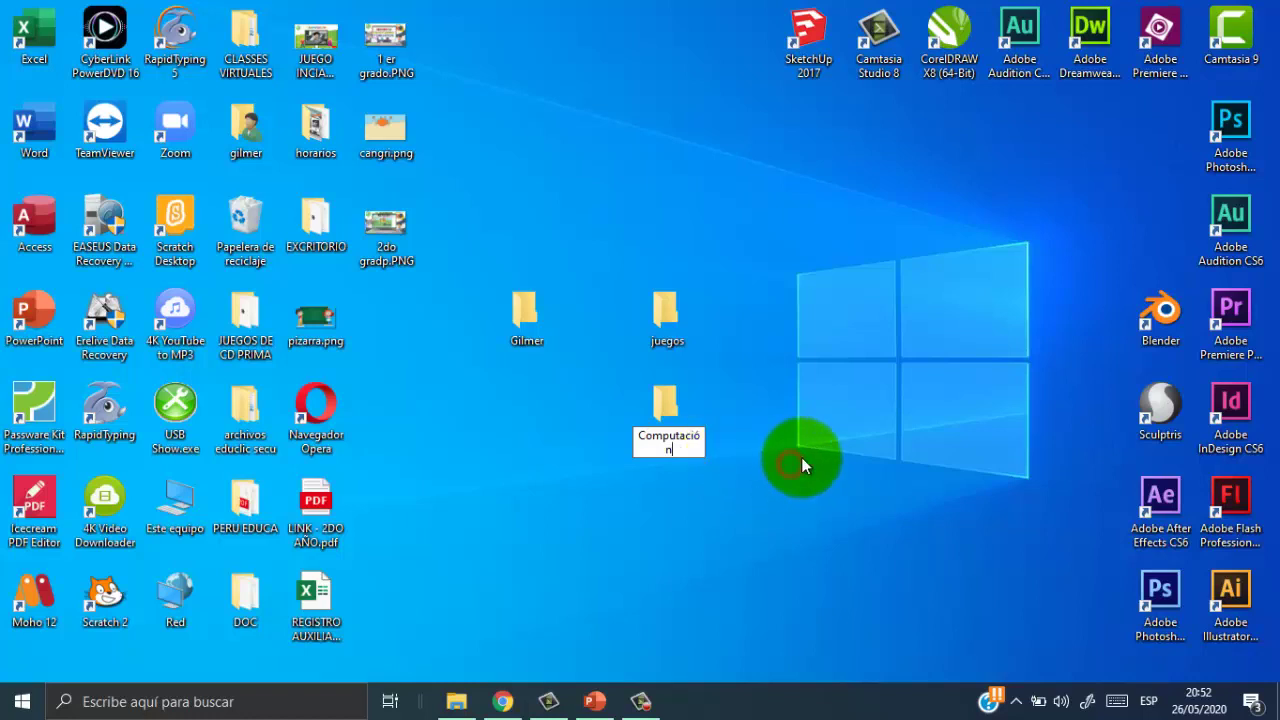
{"action": "left_click", "coordinate": [734, 386]}
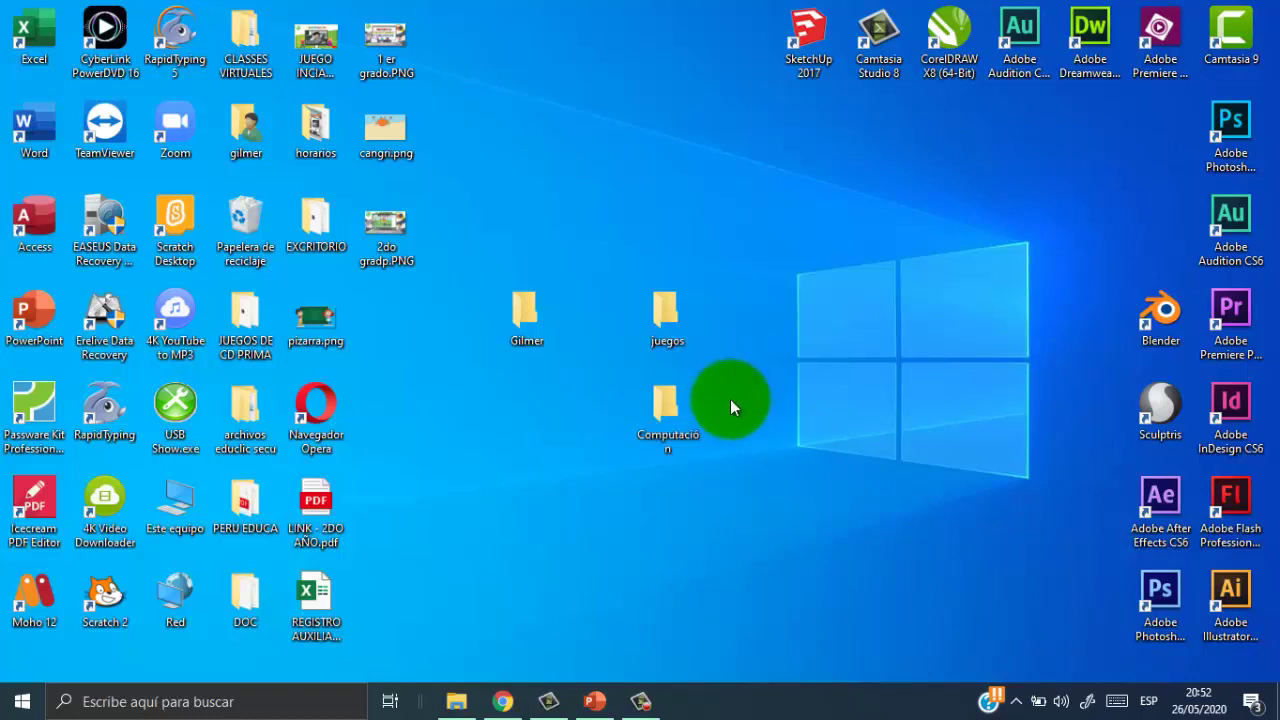
{"action": "left_click_drag", "start_coordinate": [686, 428], "coordinate": [688, 424]}
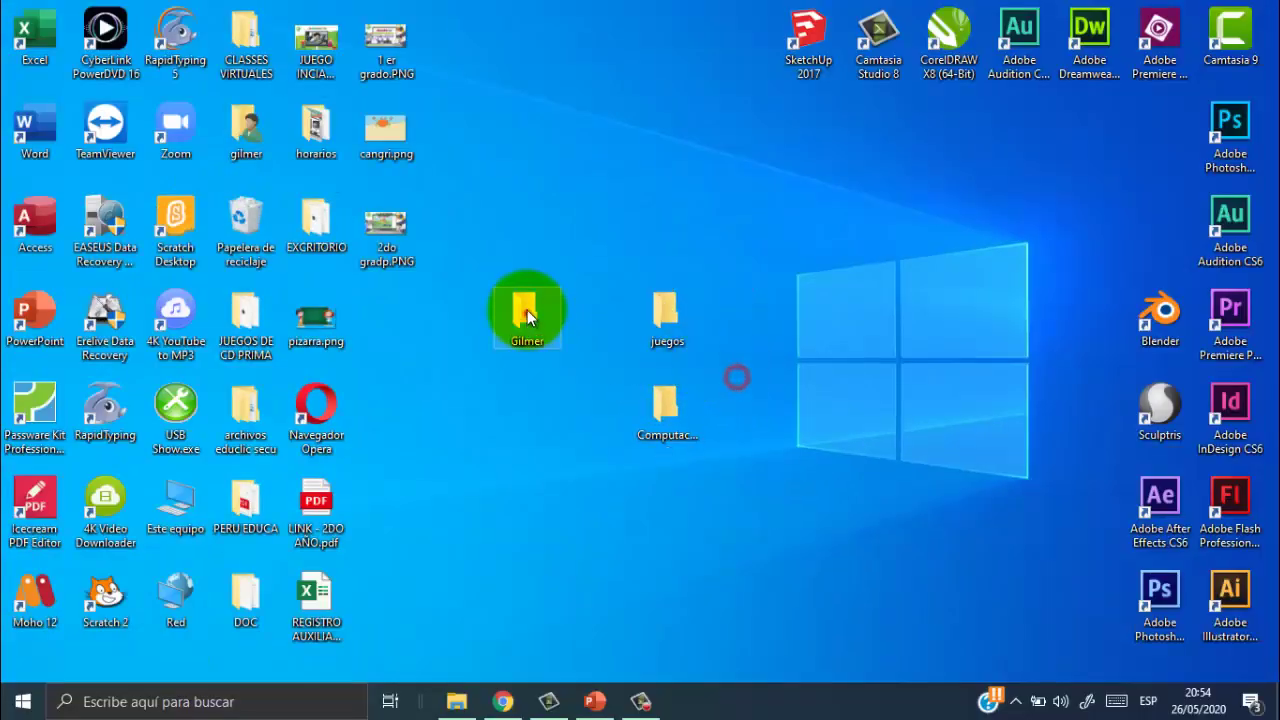
- Place the person-named folder diagonally above juegos, and move 1 er grado.PNG, cangri.png and 2do gradp.PNG into juegos
{"action": "left_click_drag", "start_coordinate": [527, 315], "coordinate": [733, 226]}
{"action": "mouse_move", "coordinate": [640, 309]}
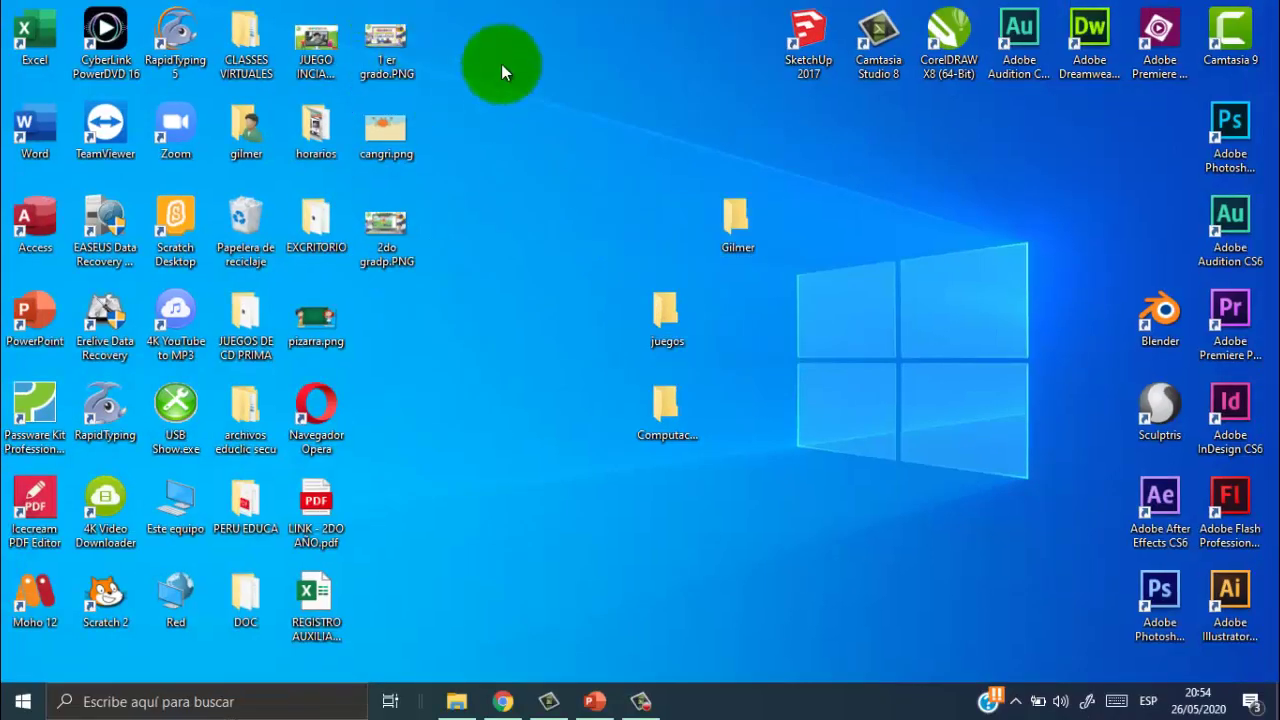
{"action": "left_click_drag", "start_coordinate": [456, 262], "coordinate": [372, 25]}
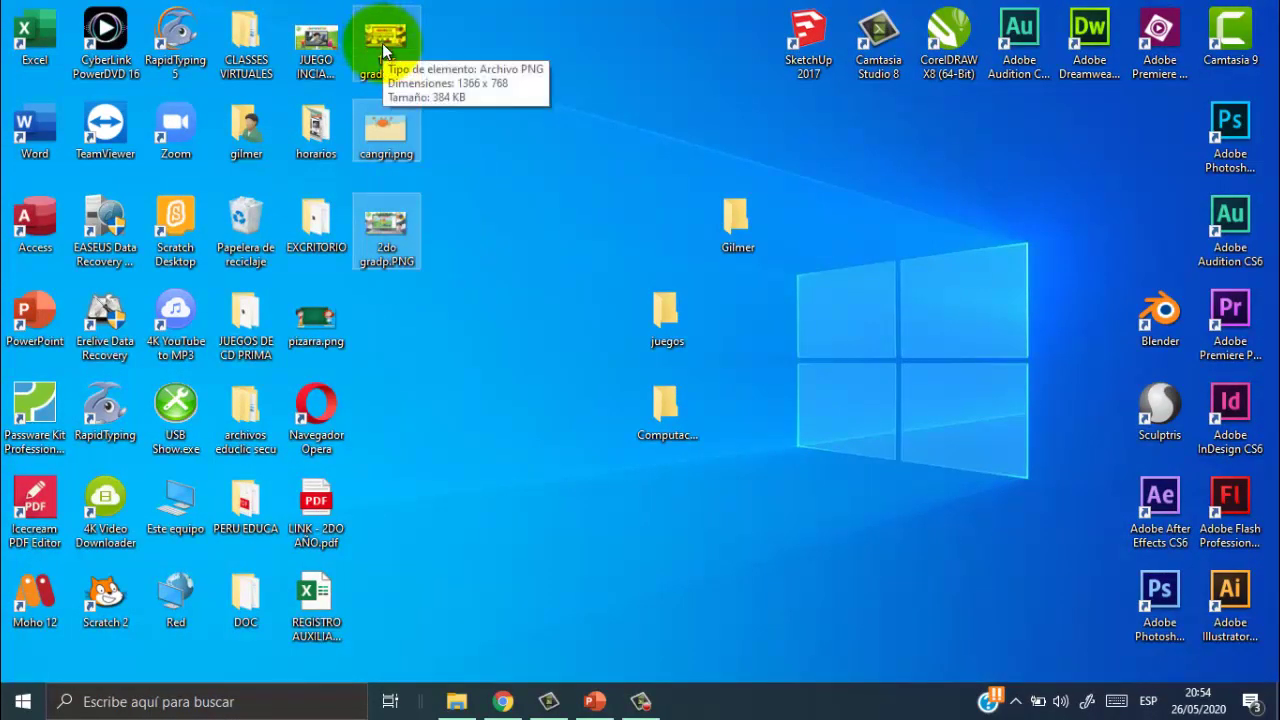
{"action": "left_click_drag", "start_coordinate": [383, 50], "coordinate": [657, 304]}
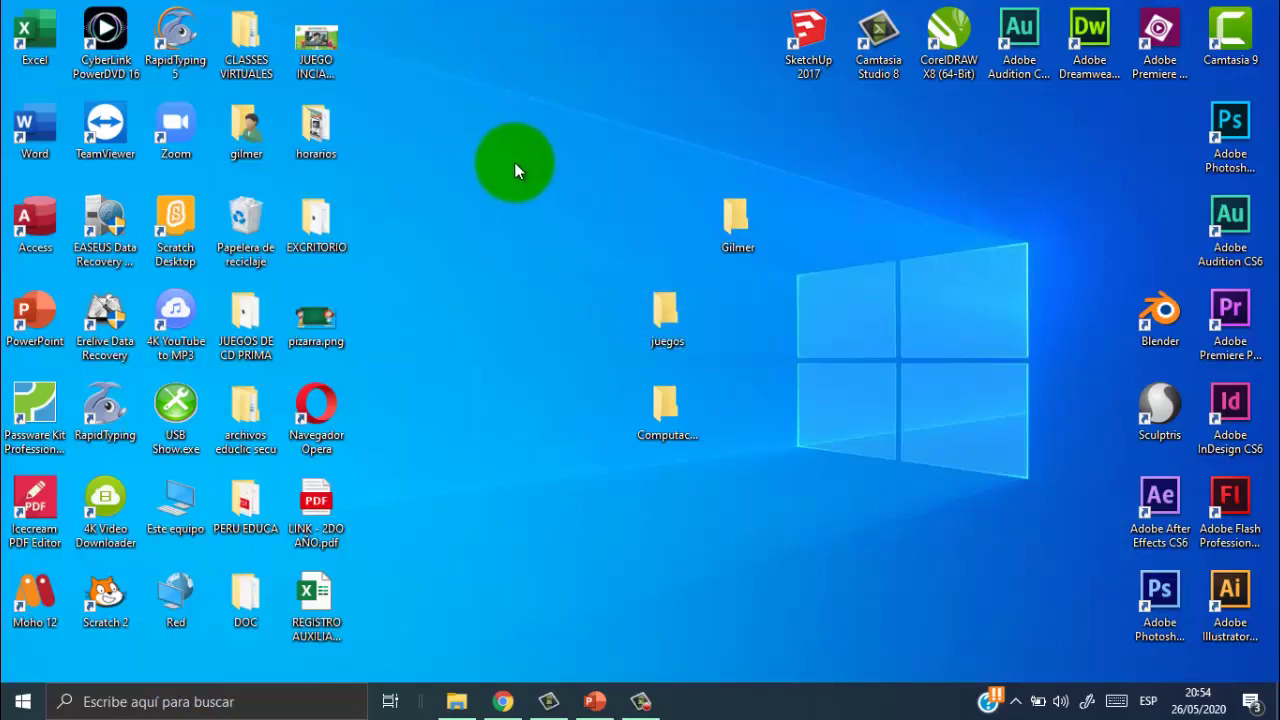
- Open the juegos folder to check the image files inside it, and close its window
{"action": "left_click", "coordinate": [663, 320]}
{"action": "double_click", "coordinate": [663, 320]}
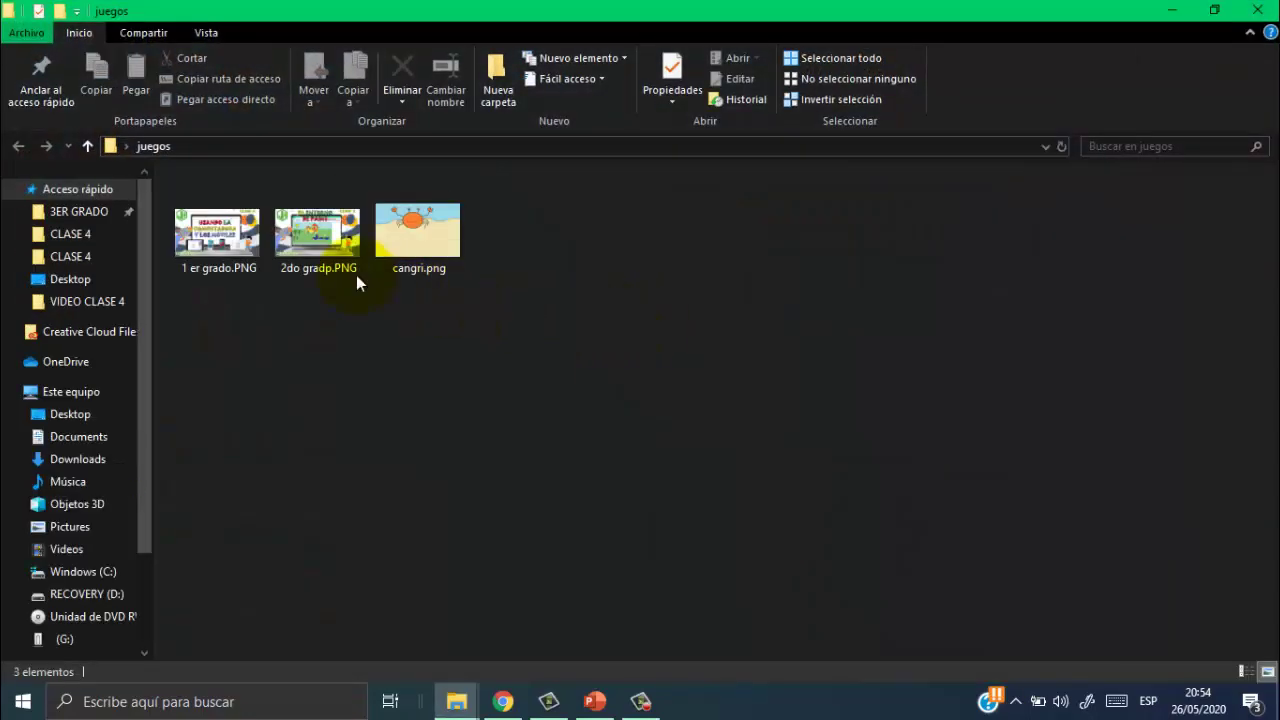
{"action": "left_click", "coordinate": [1257, 9]}
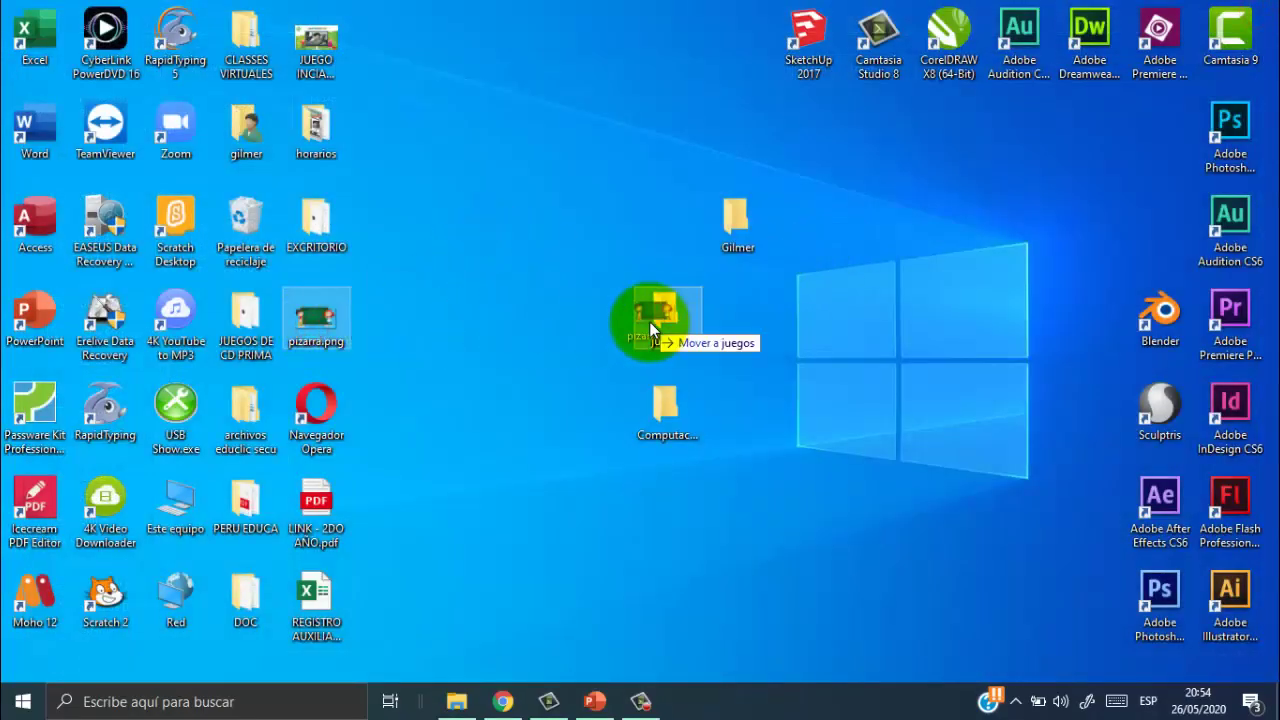
- Move pizarra.png into juegos and rearrange the folders, with juegos directly under the person-named folder and Computación to the left of juegos
{"action": "left_click_drag", "start_coordinate": [649, 321], "coordinate": [752, 316]}
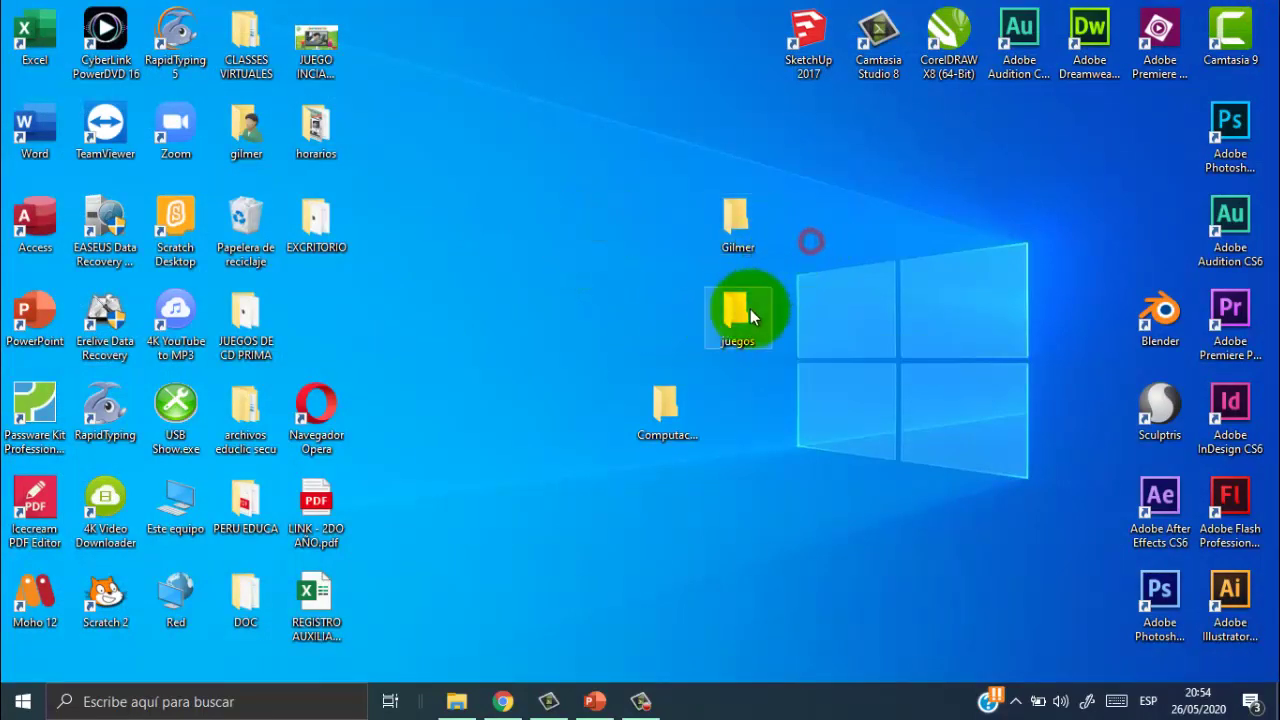
{"action": "left_click_drag", "start_coordinate": [657, 413], "coordinate": [590, 318]}
{"action": "left_click", "coordinate": [849, 284]}
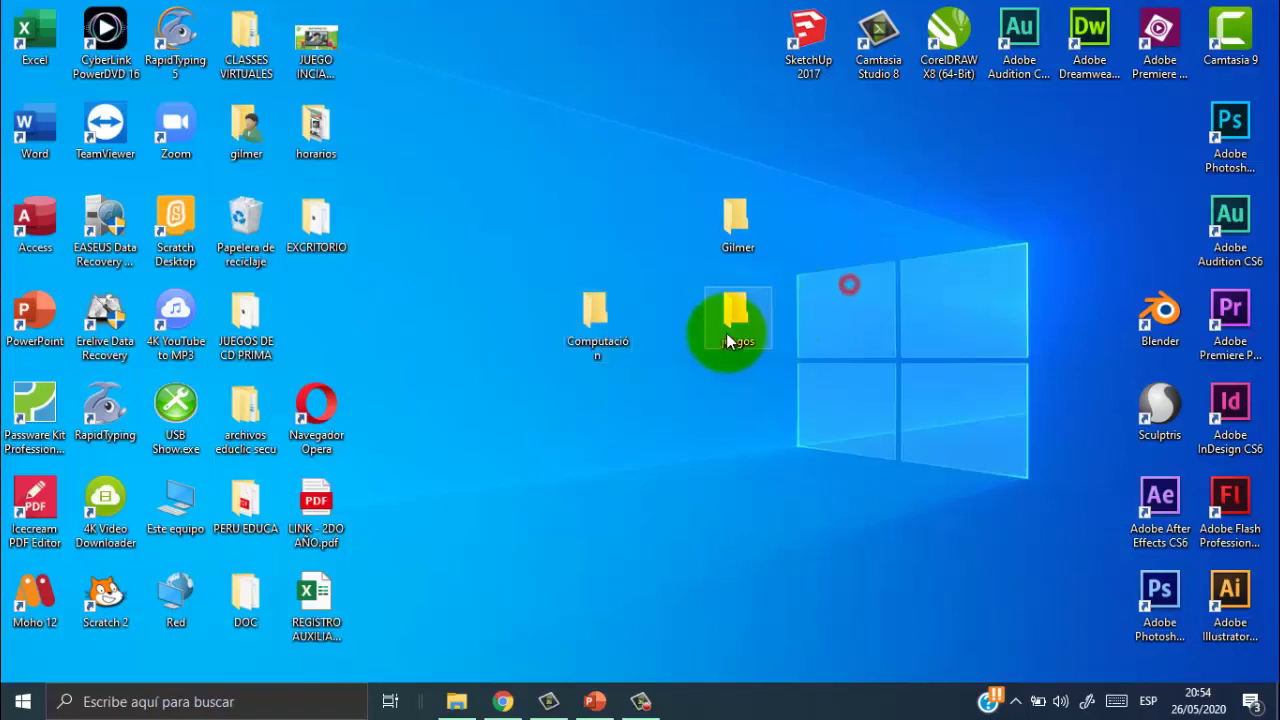
{"action": "mouse_move", "coordinate": [725, 335]}
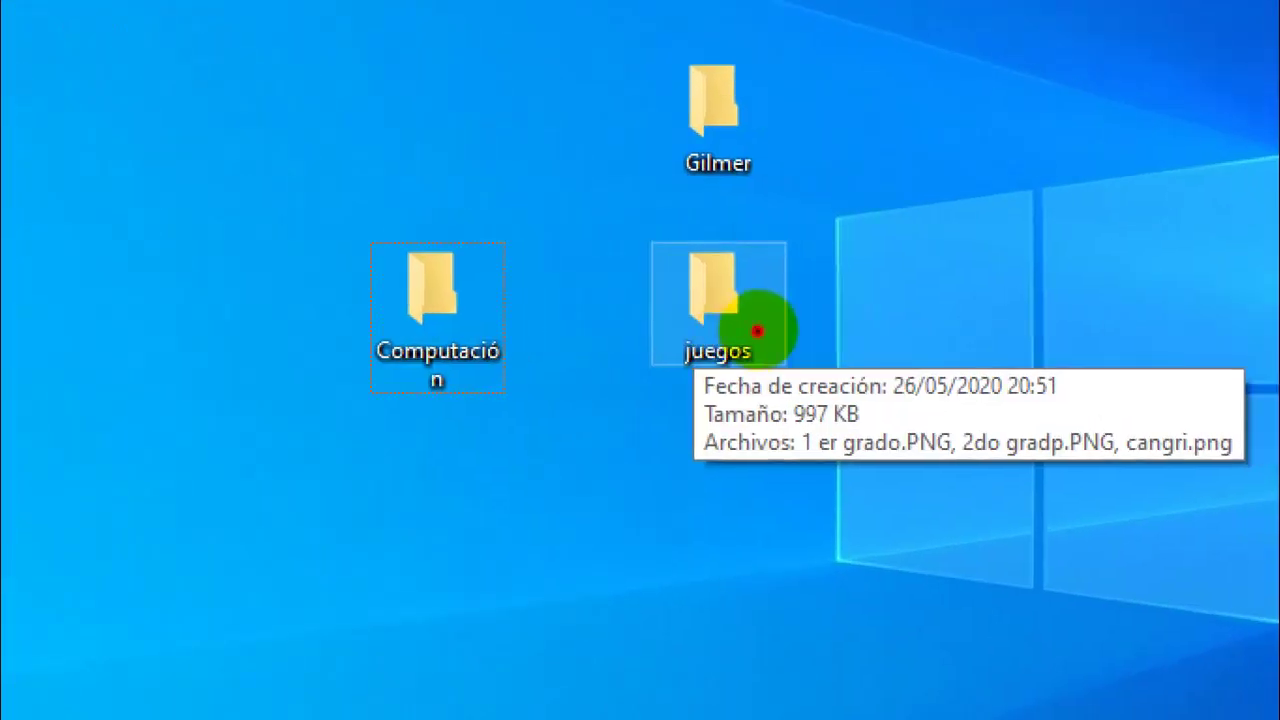
{"action": "mouse_move", "coordinate": [728, 271]}
{"action": "left_mouse_down"}
{"action": "mouse_move", "coordinate": [808, 216]}
{"action": "mouse_move", "coordinate": [812, 97]}
{"action": "mouse_move", "coordinate": [762, 88]}
{"action": "left_mouse_up"}
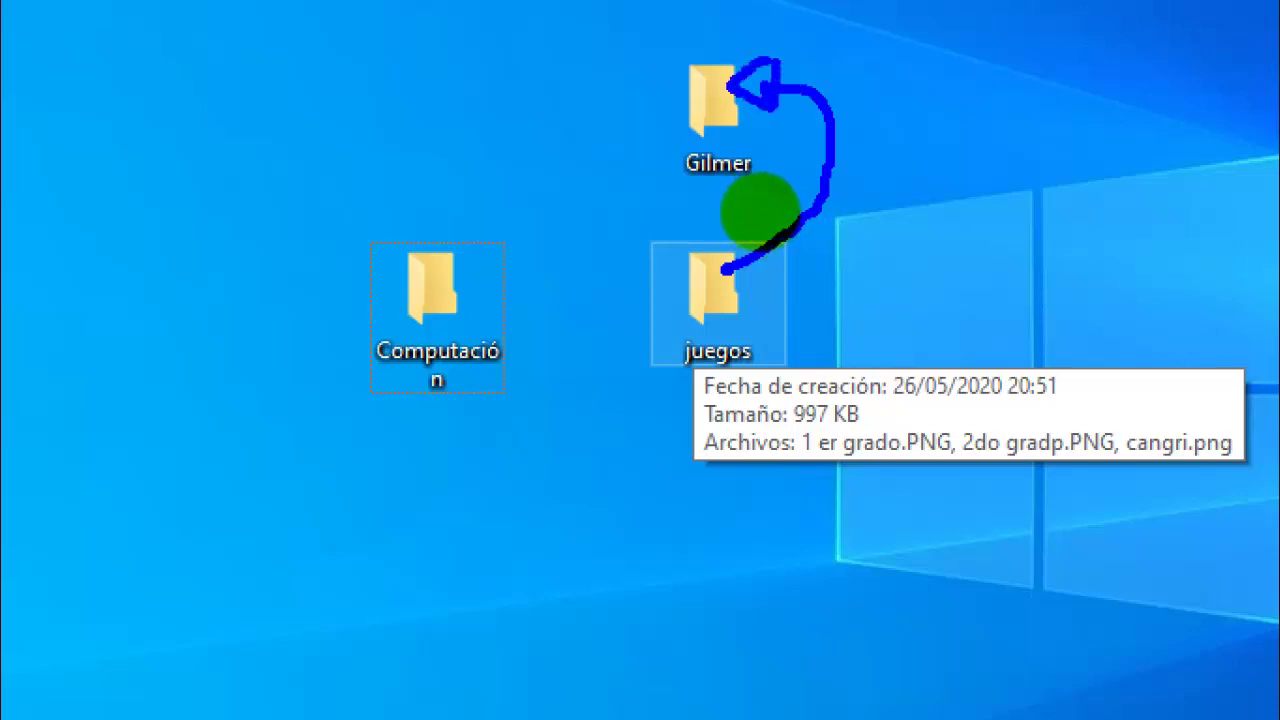
{"action": "left_click", "coordinate": [404, 322]}
{"action": "mouse_move", "coordinate": [411, 312]}
{"action": "left_mouse_down"}
{"action": "mouse_move", "coordinate": [351, 243]}
{"action": "mouse_move", "coordinate": [477, 114]}
{"action": "mouse_move", "coordinate": [645, 111]}
{"action": "left_mouse_up"}
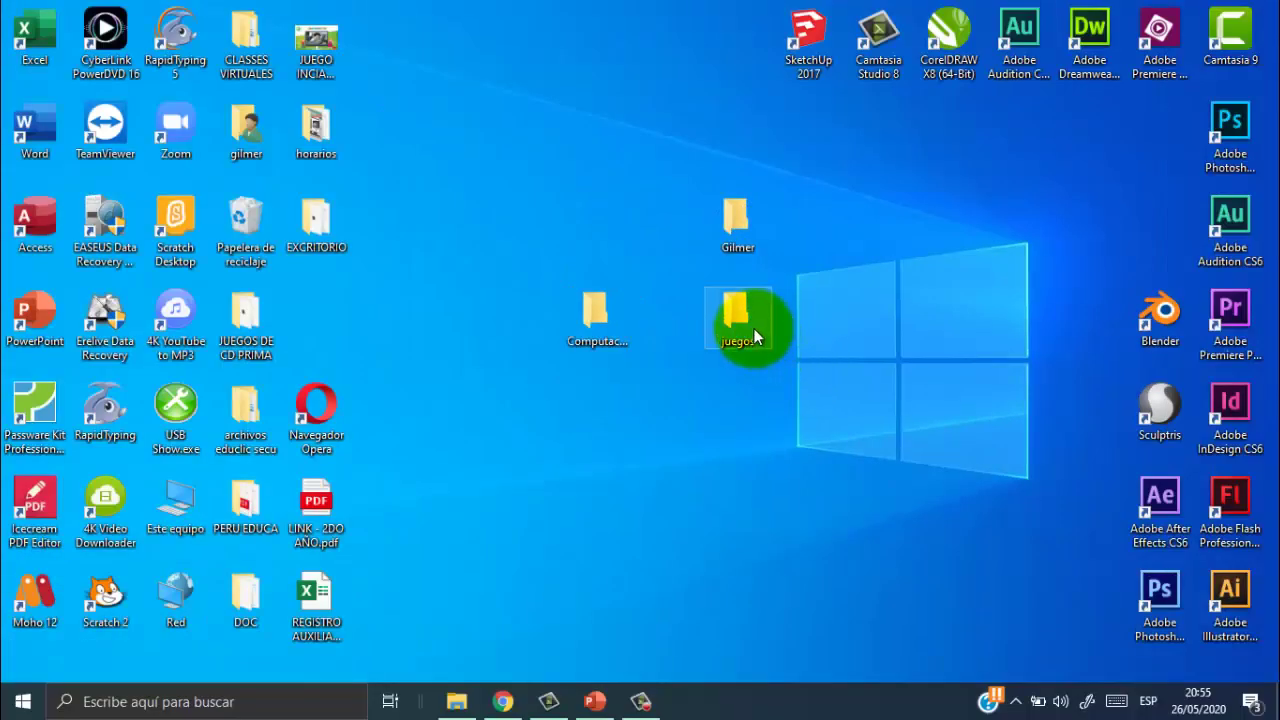
- Move the juegos and Computación folders from the desktop into the person-named folder
{"action": "mouse_move", "coordinate": [733, 329]}
{"action": "left_mouse_down"}
{"action": "mouse_move", "coordinate": [741, 223]}
{"action": "mouse_move", "coordinate": [719, 143]}
{"action": "left_mouse_up"}
{"action": "left_click_drag", "start_coordinate": [738, 237], "coordinate": [737, 240]}
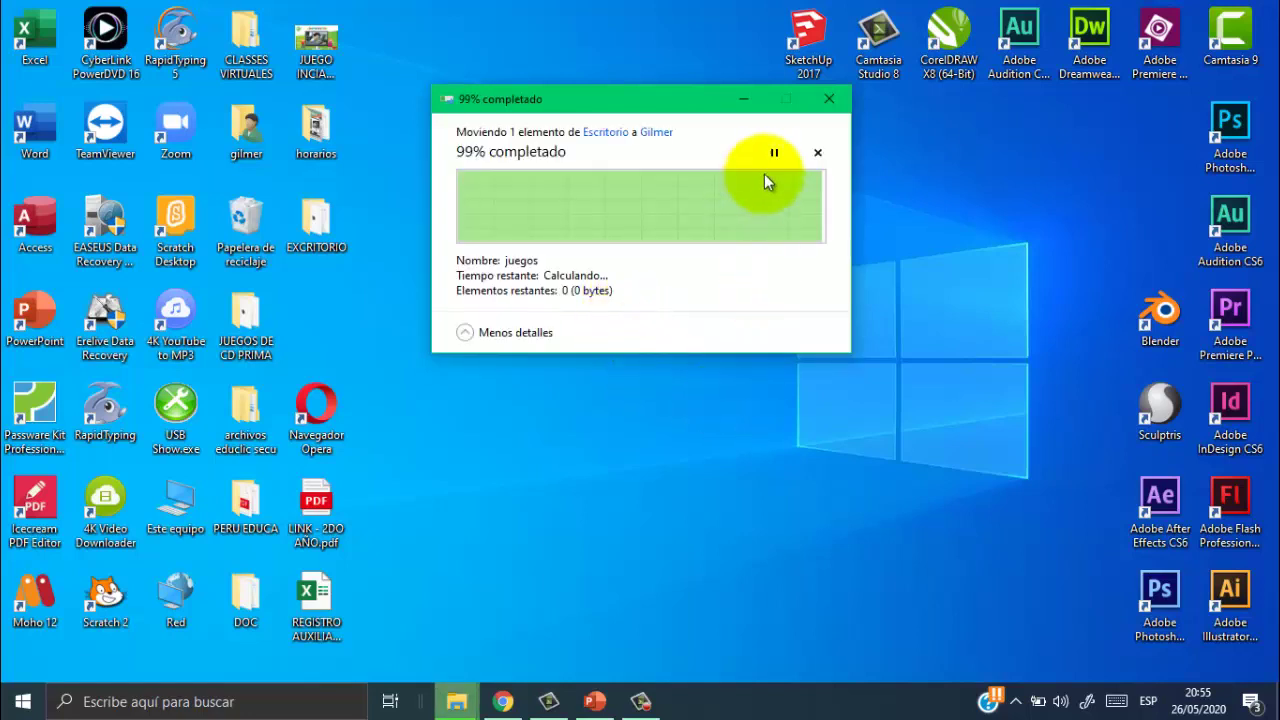
{"action": "left_click_drag", "start_coordinate": [594, 310], "coordinate": [739, 219]}
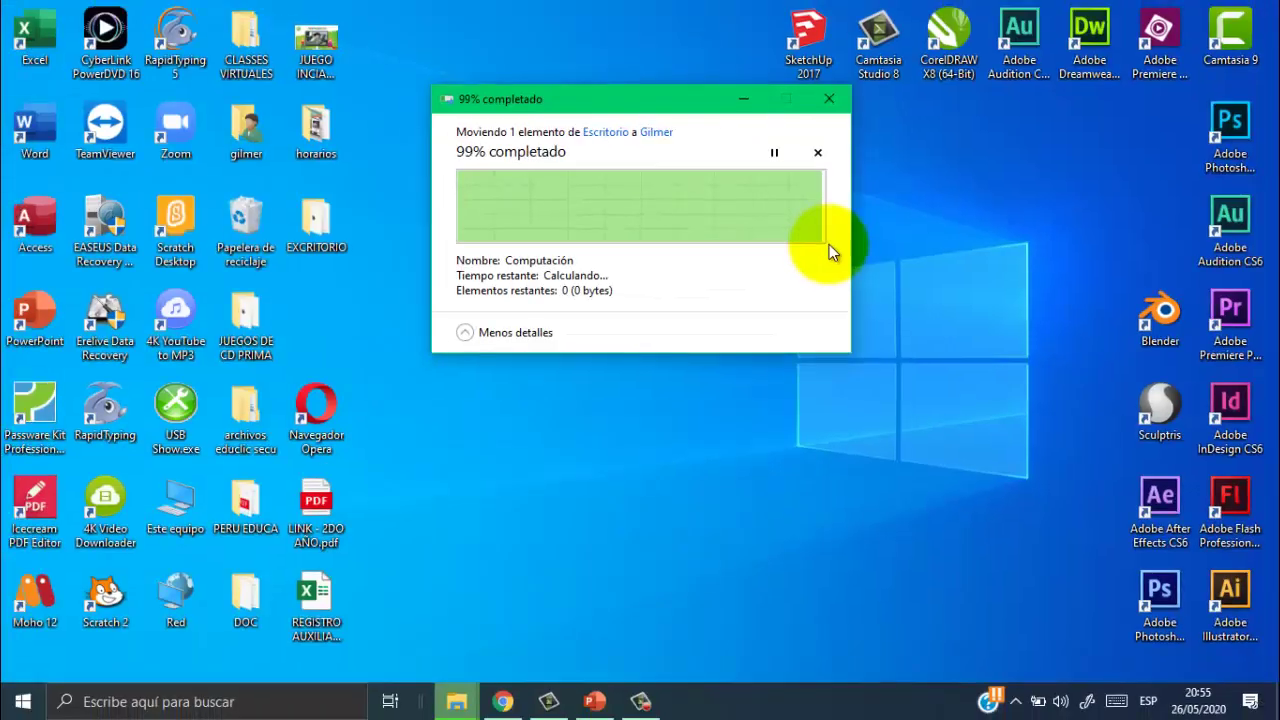
{"action": "left_click", "coordinate": [906, 257]}
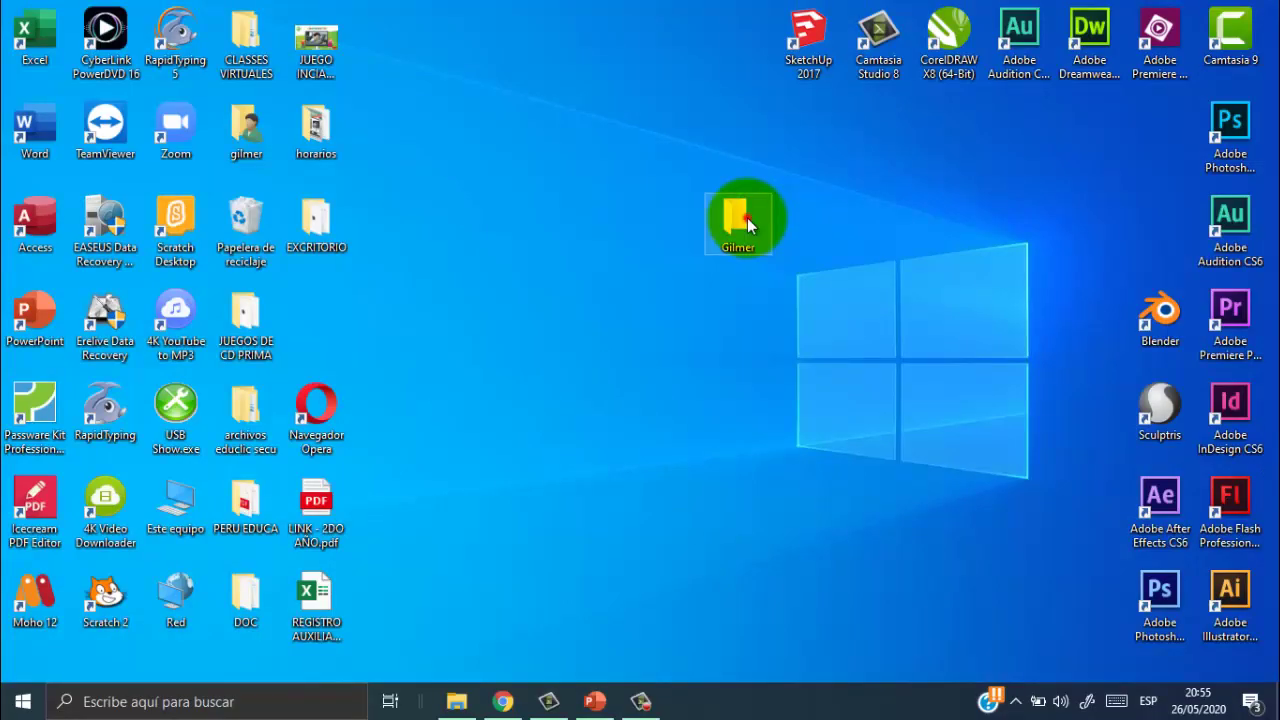
- Open the person-named folder, check the images inside its juegos subfolder, and return to the parent folder
{"action": "double_click", "coordinate": [747, 220]}
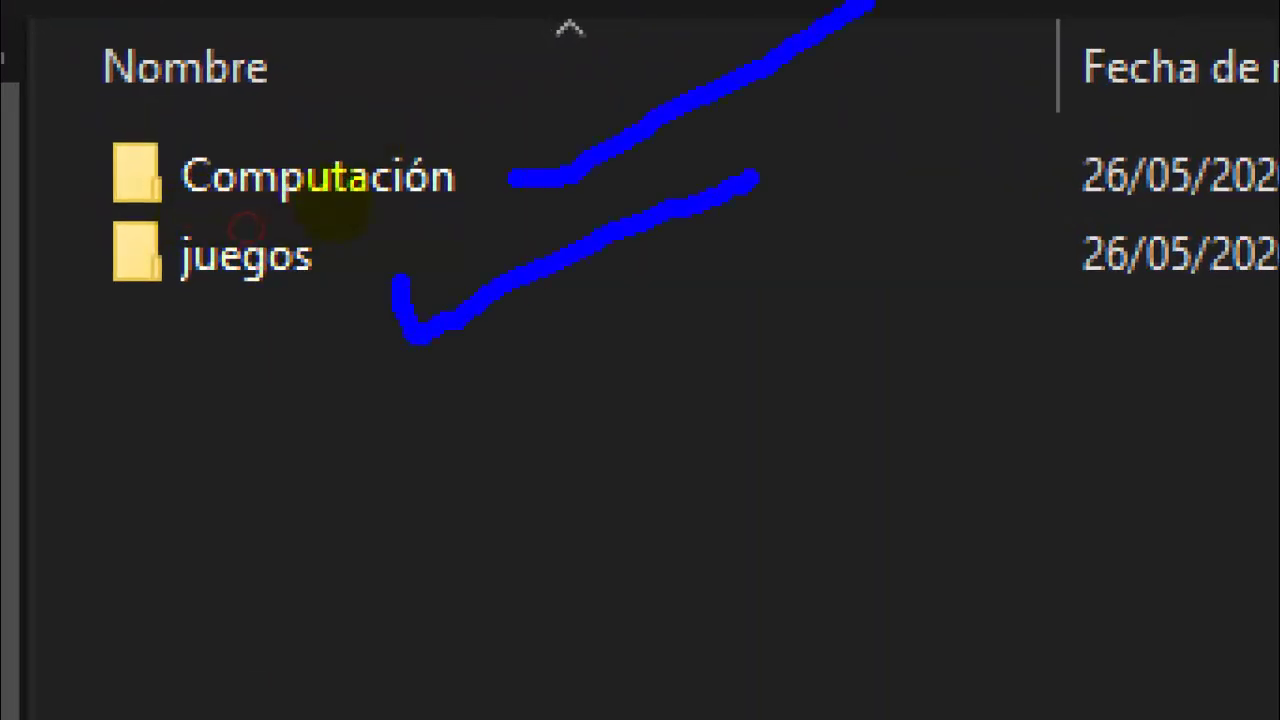
{"action": "left_click", "coordinate": [204, 260]}
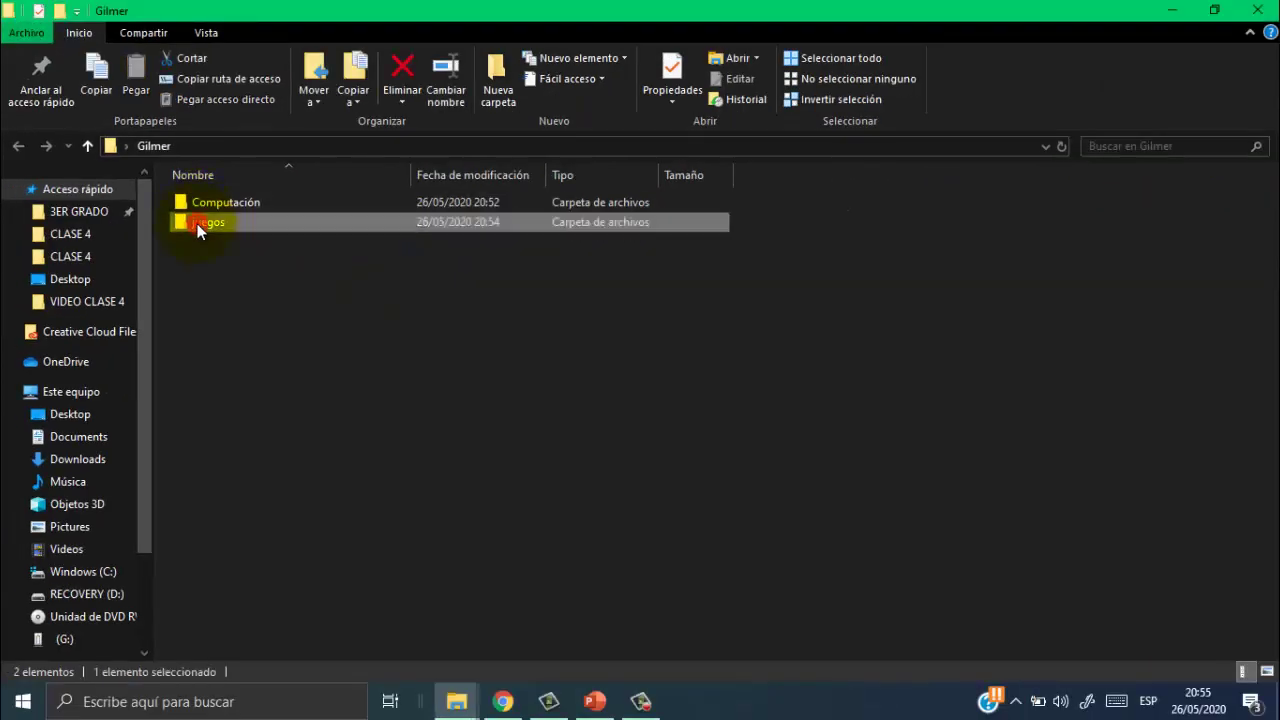
{"action": "double_click", "coordinate": [198, 226]}
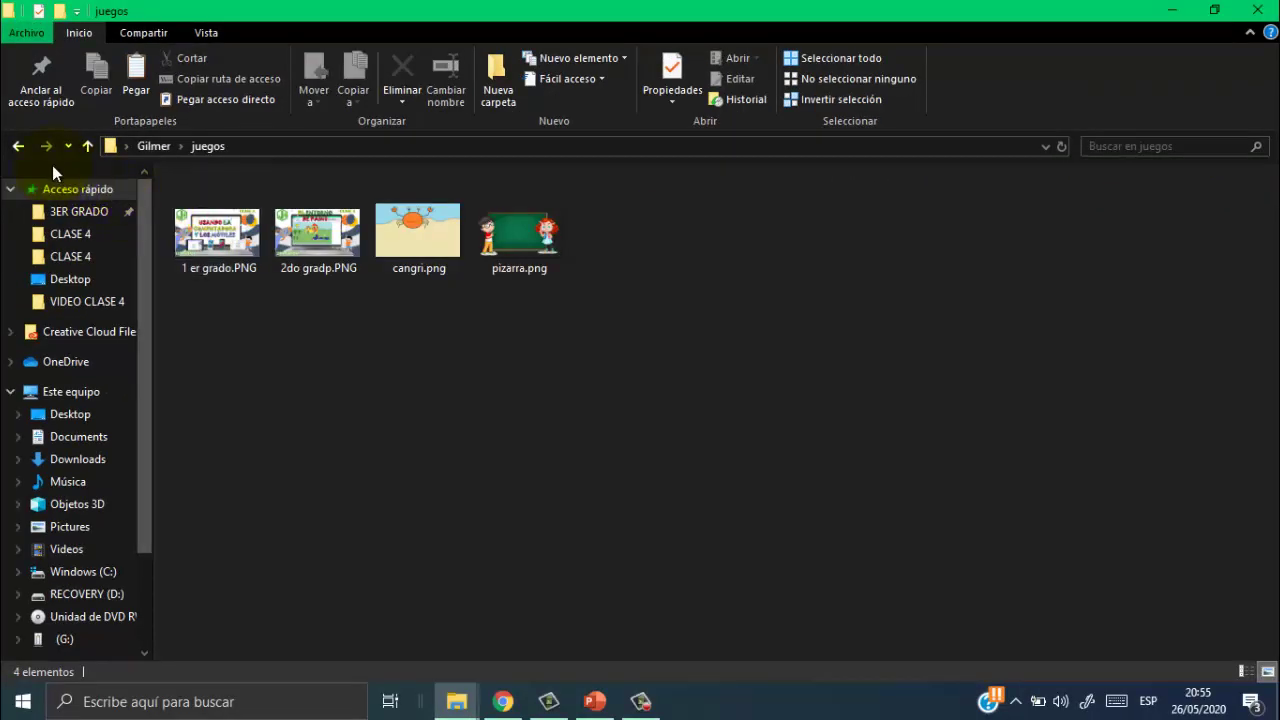
{"action": "left_click", "coordinate": [18, 146]}
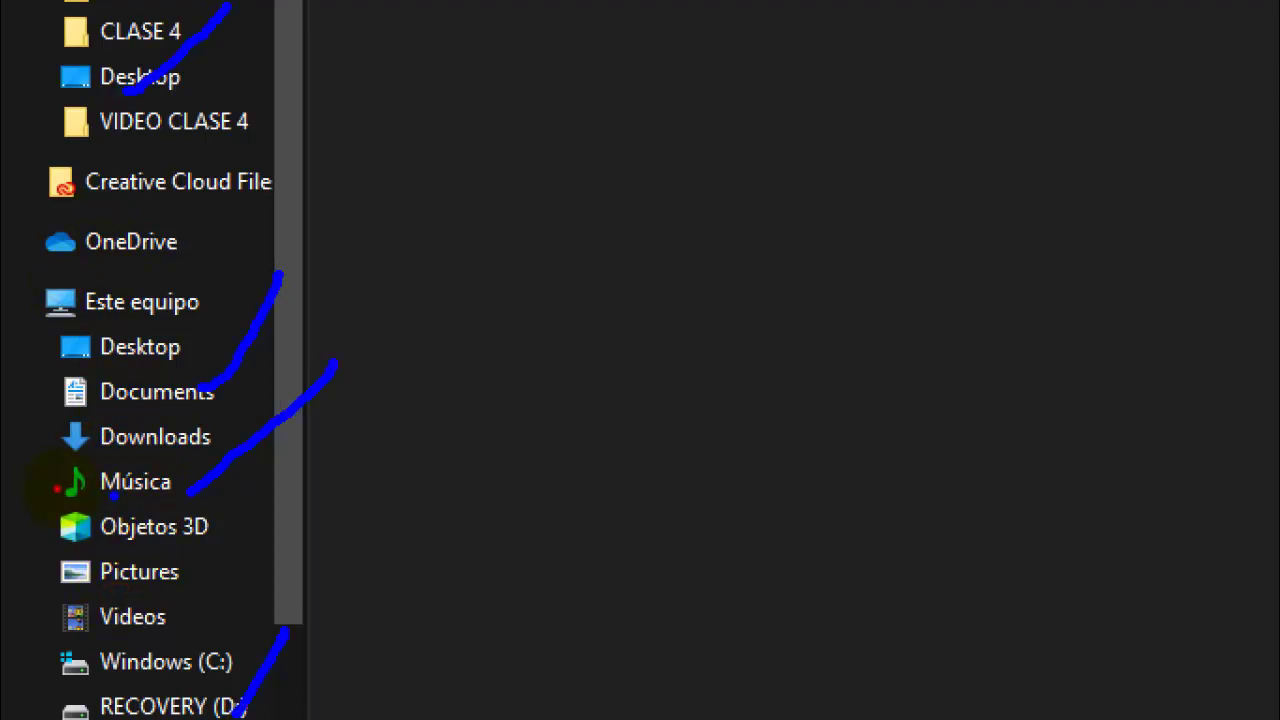
- Look through the computer's storage locations down to the removable drive (G:), and close the folder window
{"action": "scroll", "coordinate": [145, 300], "scroll_direction": "down", "scroll_amount": 1}
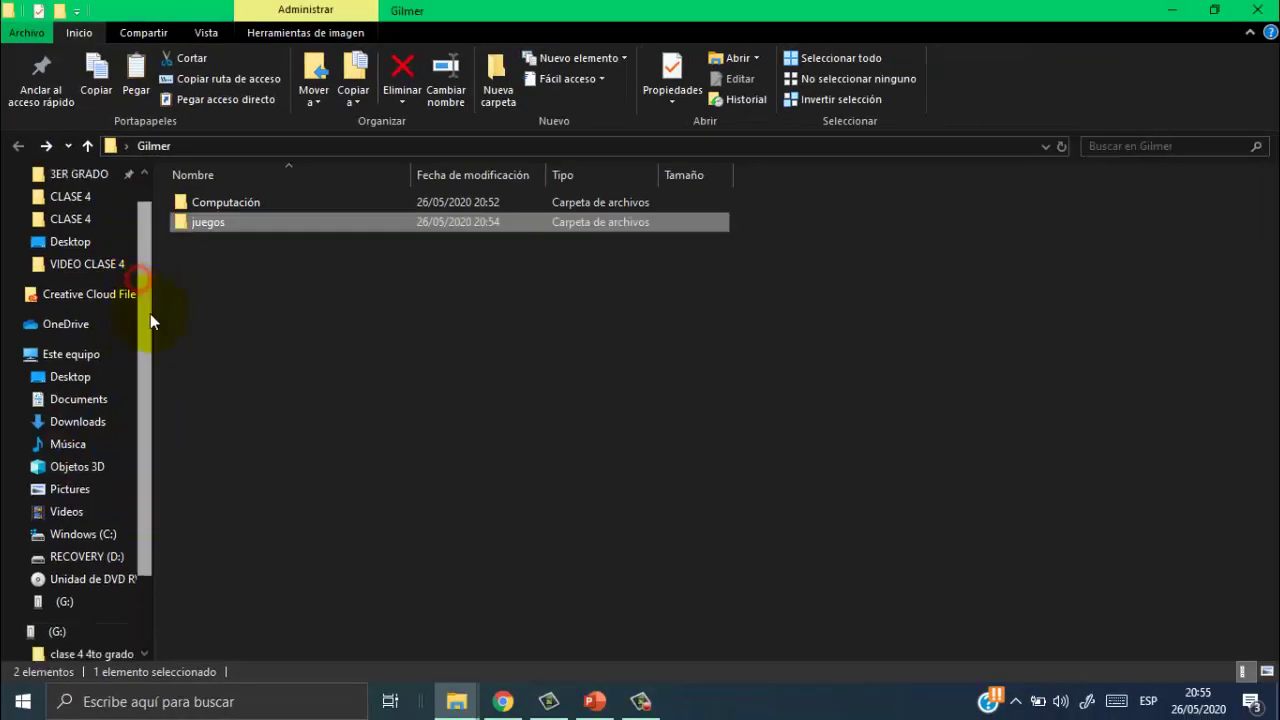
{"action": "left_click_drag", "start_coordinate": [150, 320], "coordinate": [157, 377]}
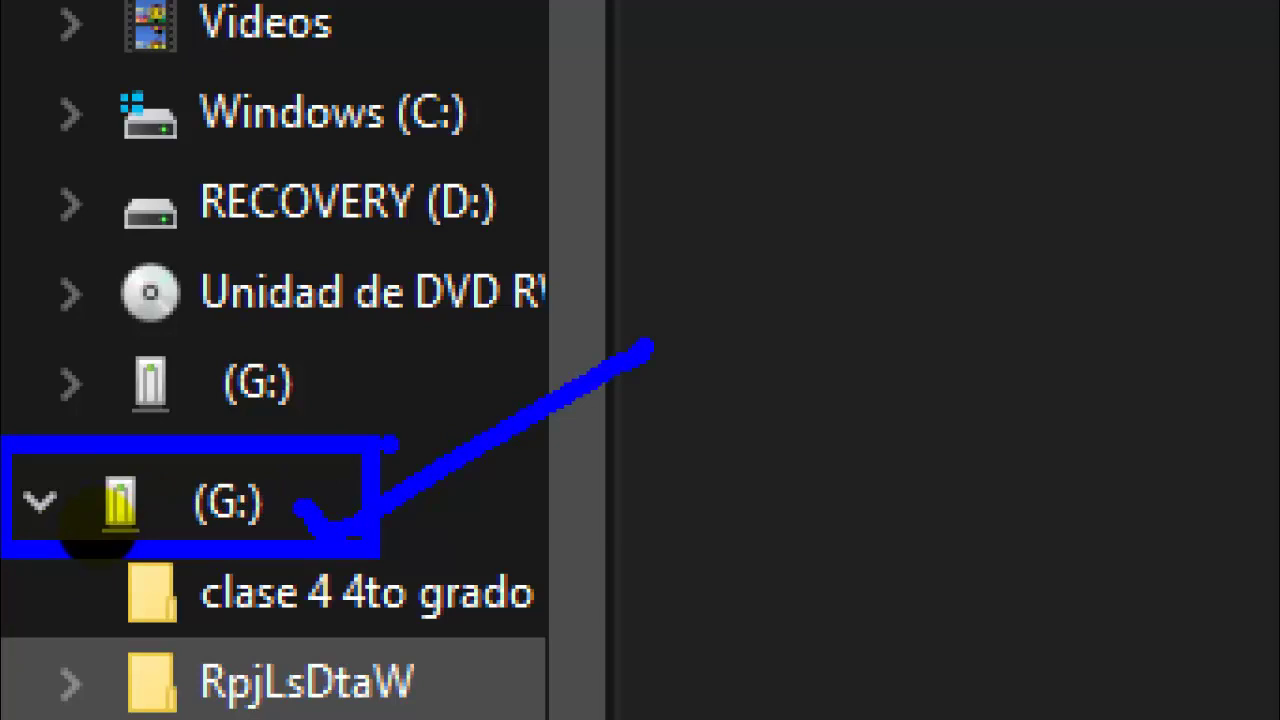
{"action": "left_click", "coordinate": [427, 334]}
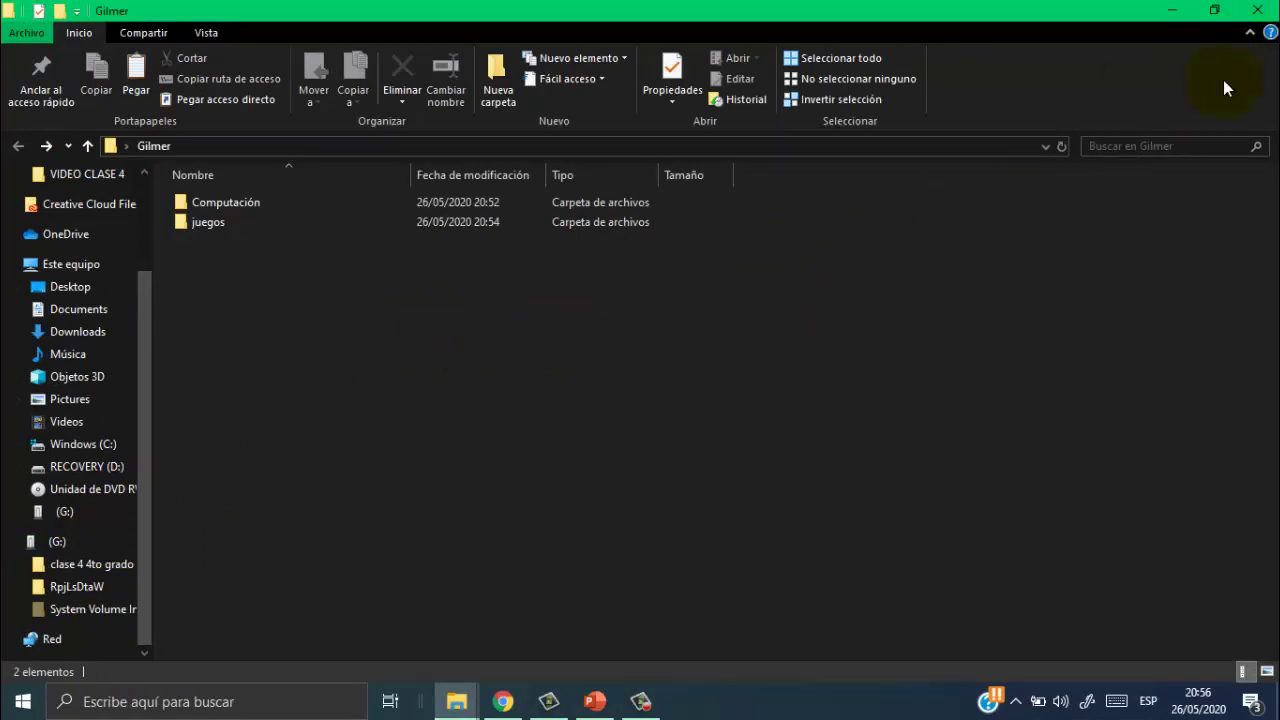
{"action": "left_click", "coordinate": [1262, 12]}
- Move the person-named folder farther left on the desktop and briefly view its properties
{"action": "left_click_drag", "start_coordinate": [737, 223], "coordinate": [673, 261]}
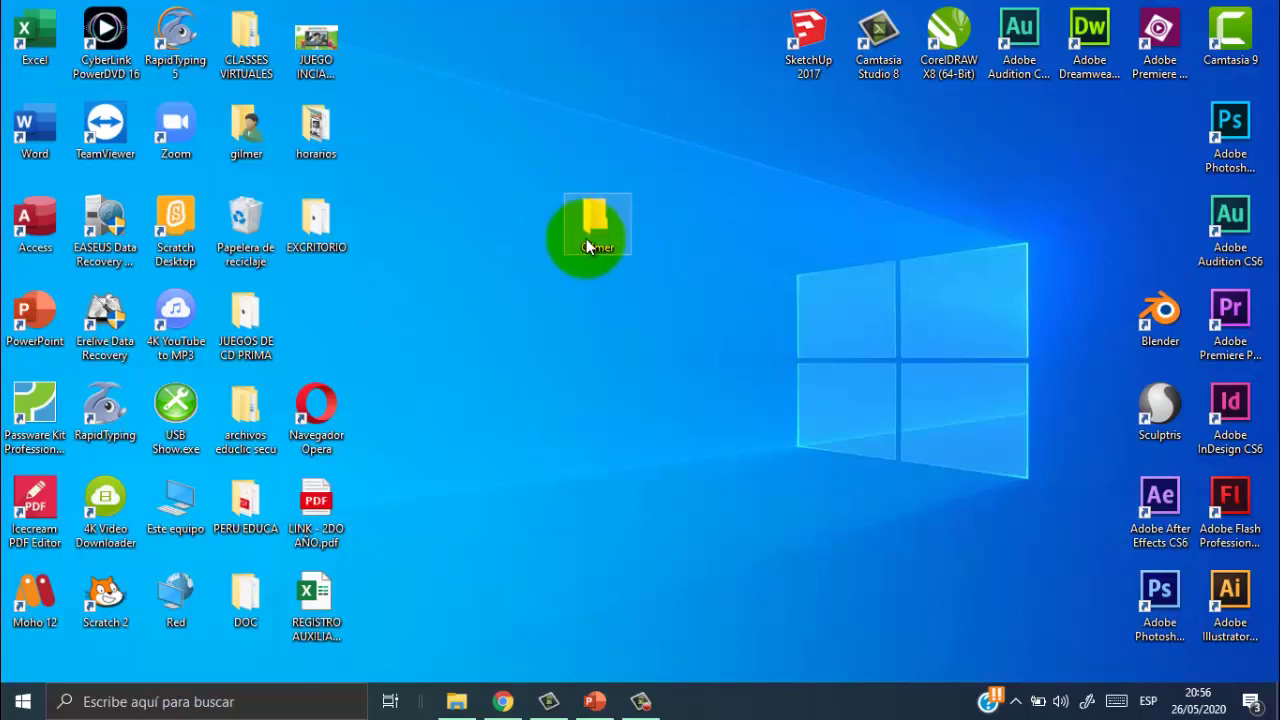
{"action": "right_click", "coordinate": [594, 224]}
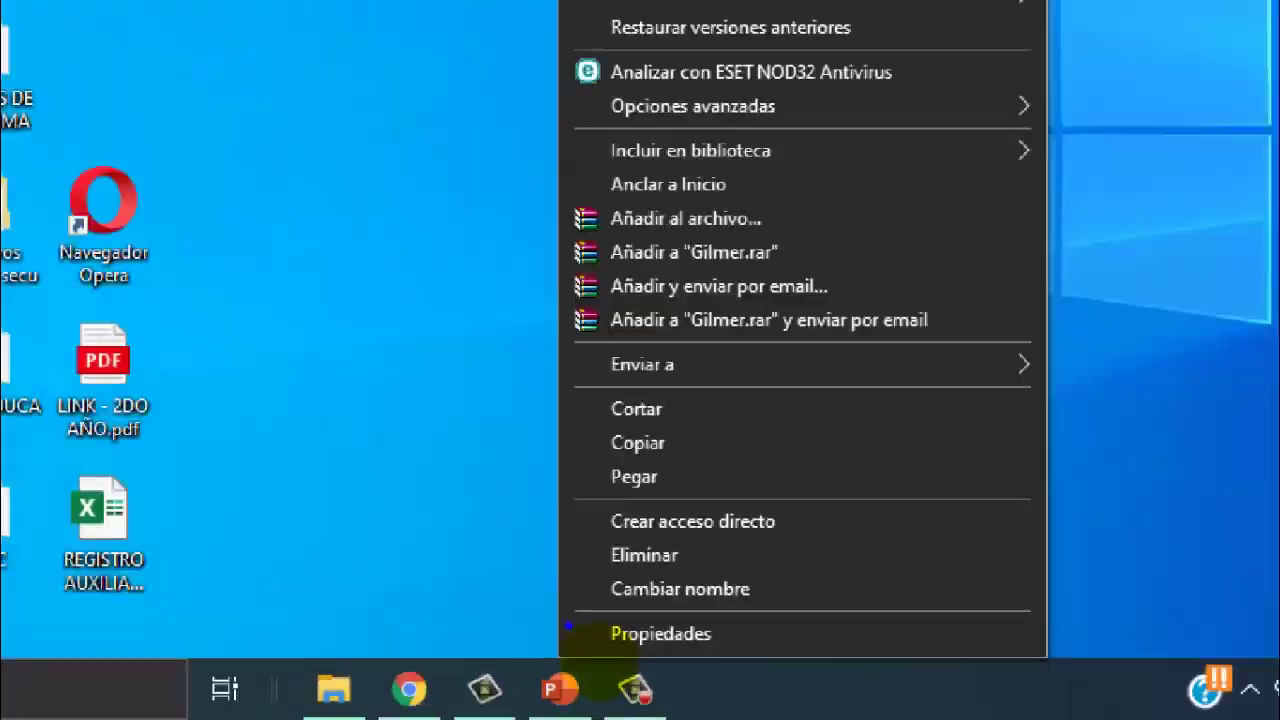
{"action": "left_click", "coordinate": [663, 614]}
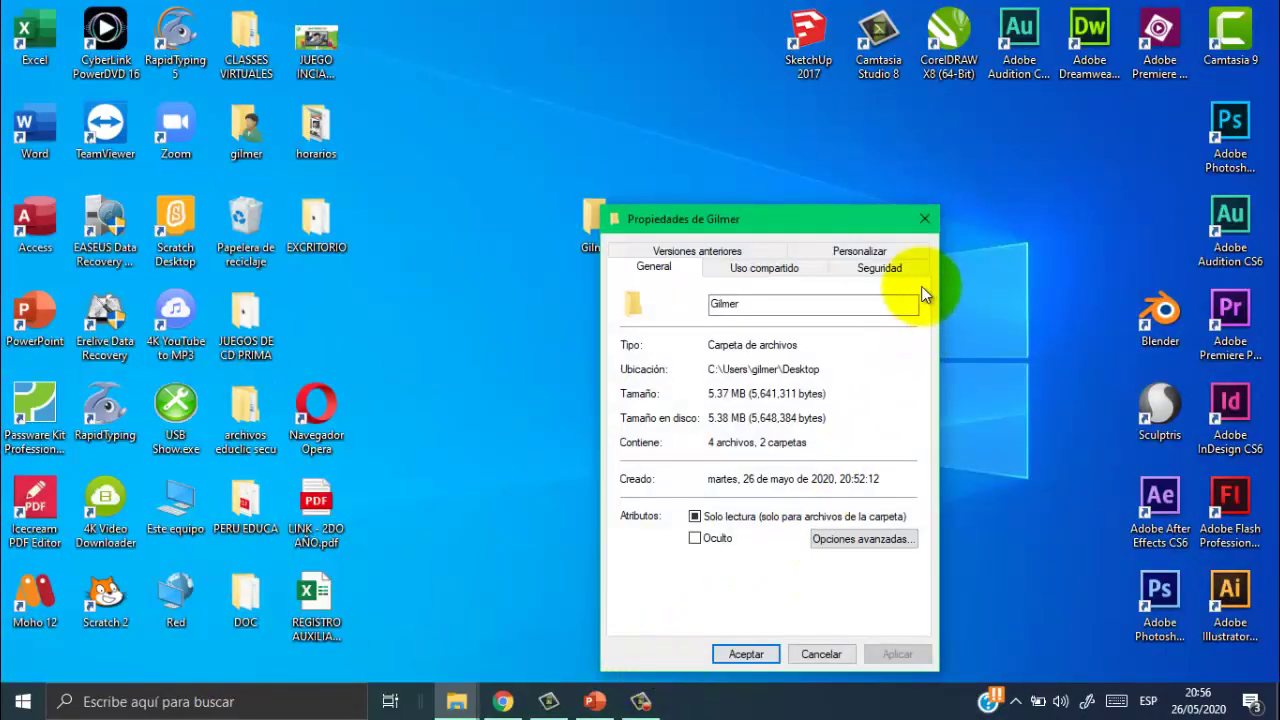
{"action": "left_click", "coordinate": [923, 218]}
- Open the properties of the person-named desktop folder and move the dialog away from the folder
{"action": "left_click", "coordinate": [587, 220]}
{"action": "right_click", "coordinate": [587, 220]}
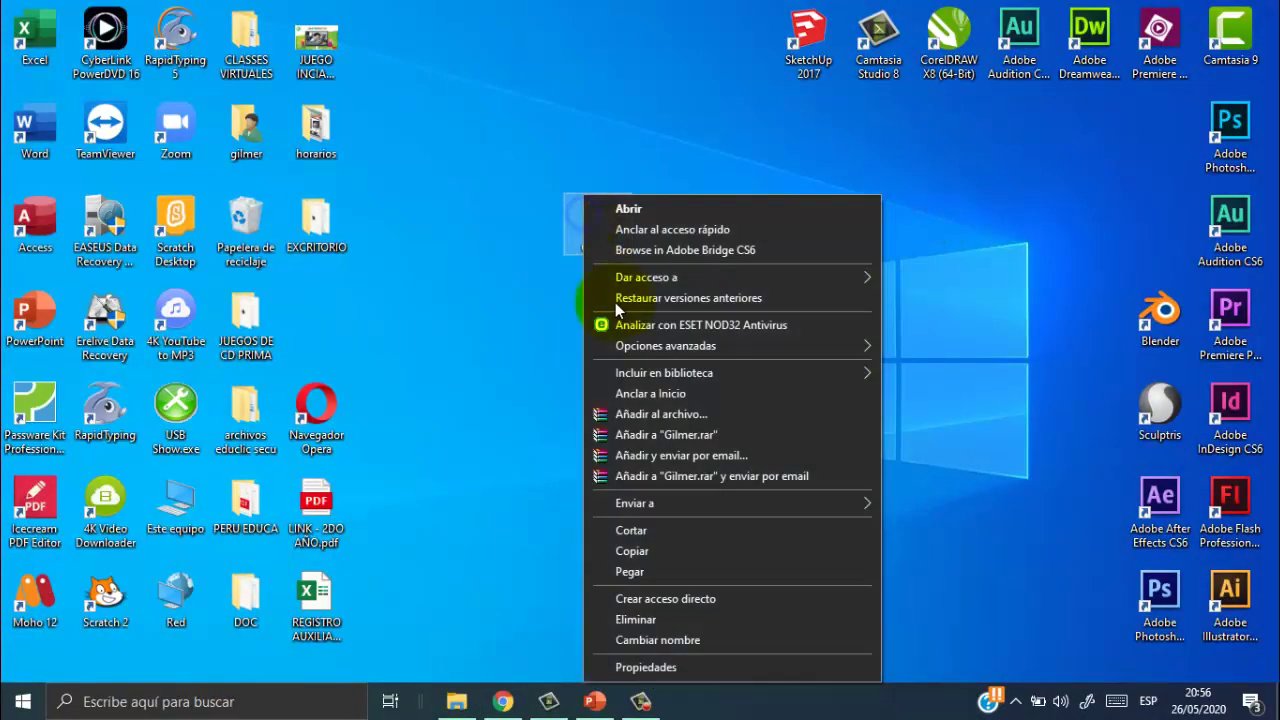
{"action": "left_click", "coordinate": [654, 666]}
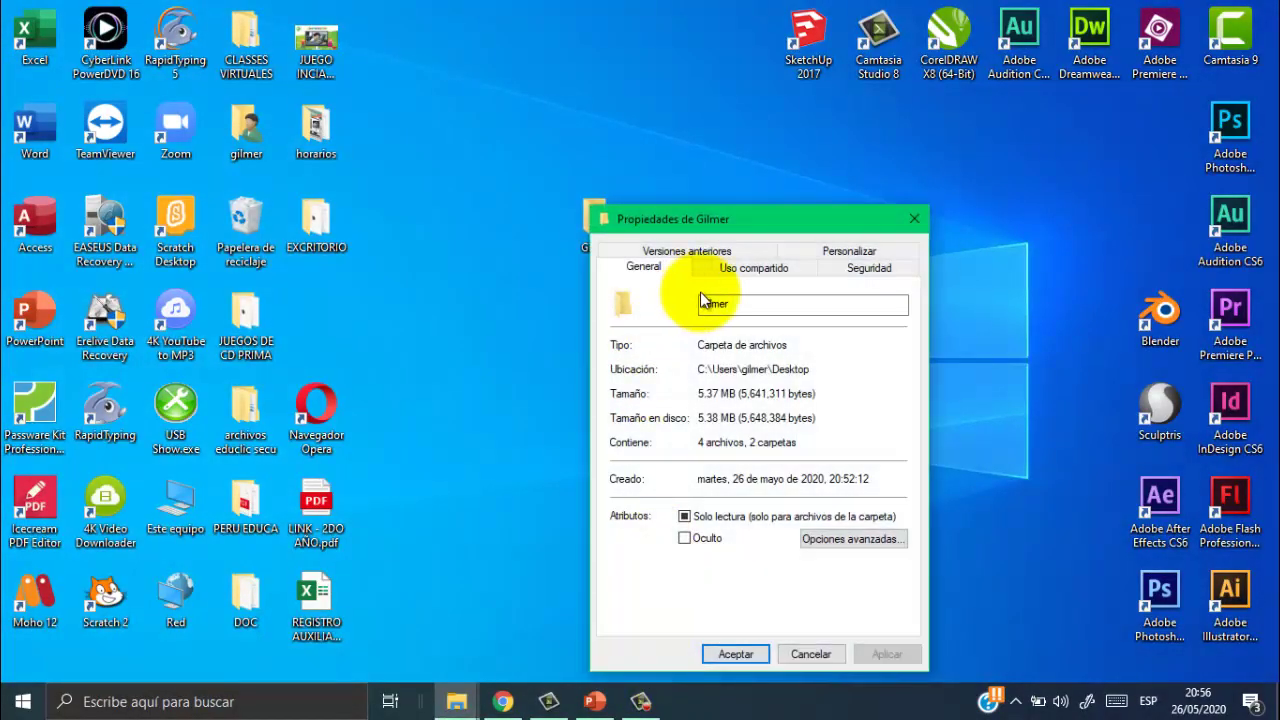
{"action": "left_click_drag", "start_coordinate": [775, 210], "coordinate": [808, 172]}
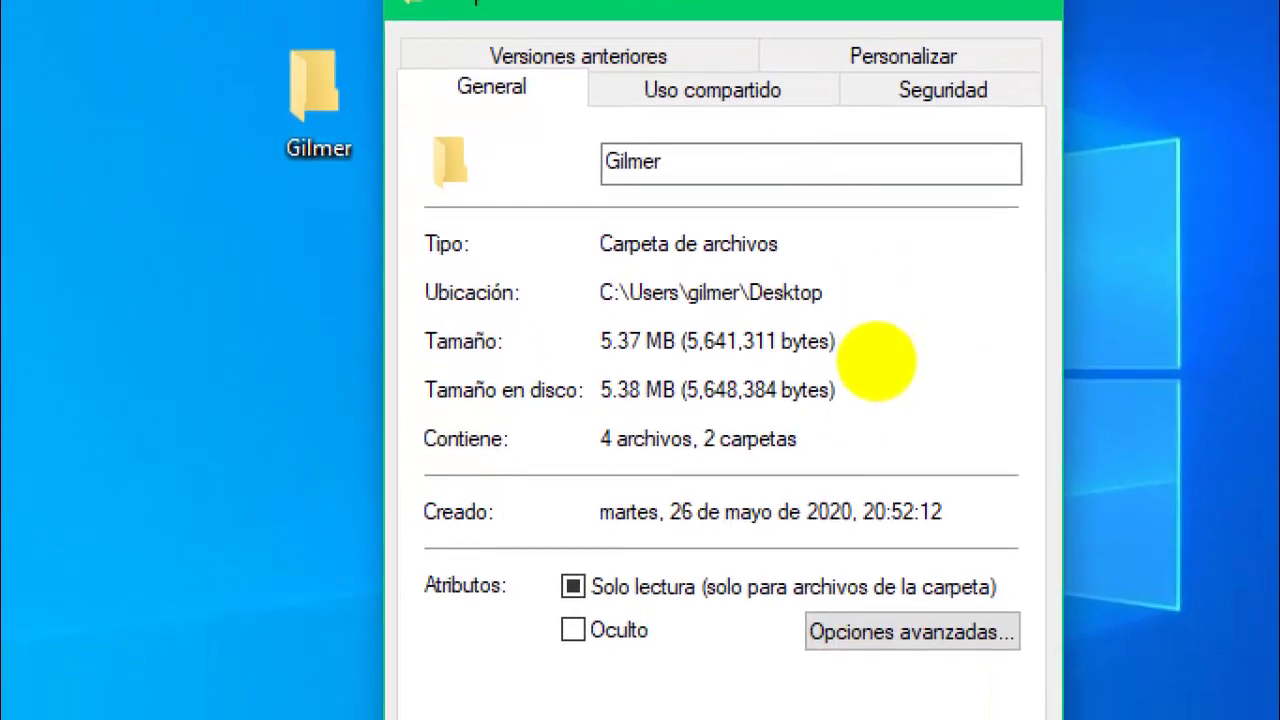
- Examine the folder's location, size on disk, contents and creation date, marking each detail on screen
{"action": "left_click", "coordinate": [901, 536]}
{"action": "left_click", "coordinate": [888, 463]}
{"action": "left_click_drag", "start_coordinate": [860, 256], "coordinate": [960, 178]}
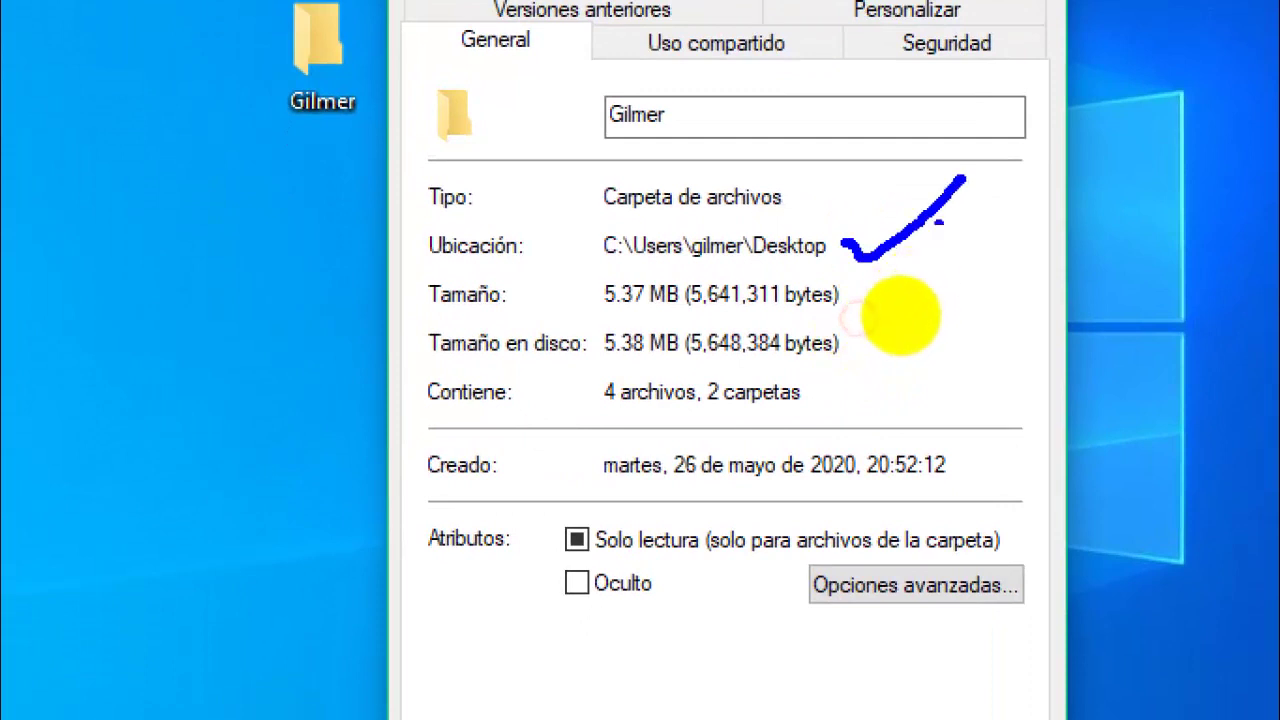
{"action": "left_click_drag", "start_coordinate": [871, 322], "coordinate": [970, 240]}
{"action": "left_click", "coordinate": [611, 370]}
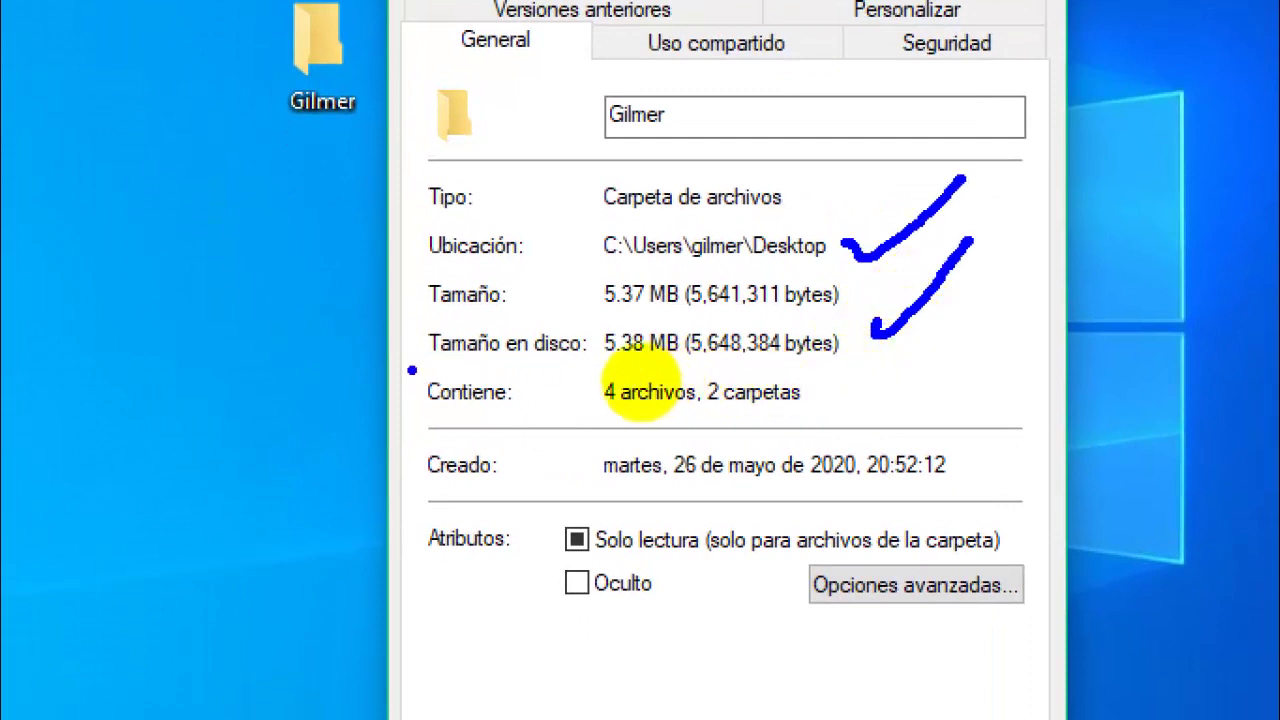
{"action": "left_click_drag", "start_coordinate": [407, 370], "coordinate": [930, 414]}
{"action": "left_click_drag", "start_coordinate": [402, 441], "coordinate": [987, 497]}
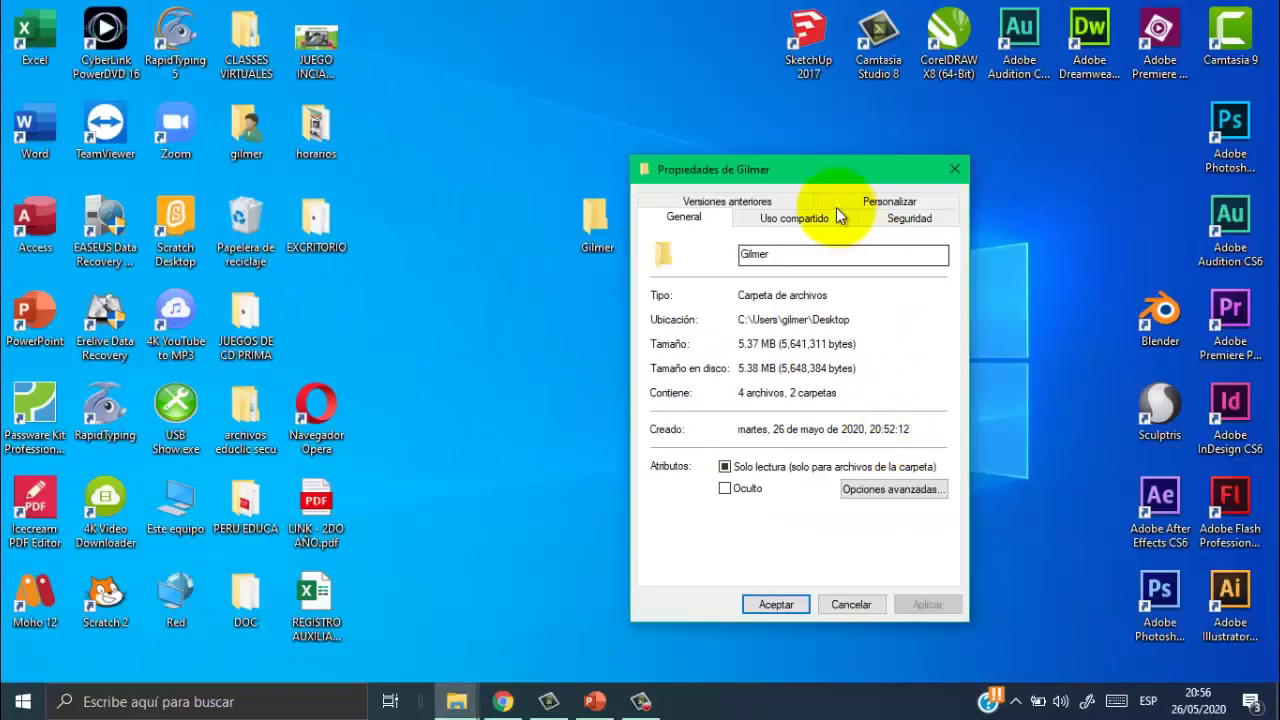
- Change the person-named folder's icon to the green tree from SHELL32.dll and apply the change
{"action": "left_click_drag", "start_coordinate": [801, 167], "coordinate": [836, 177]}
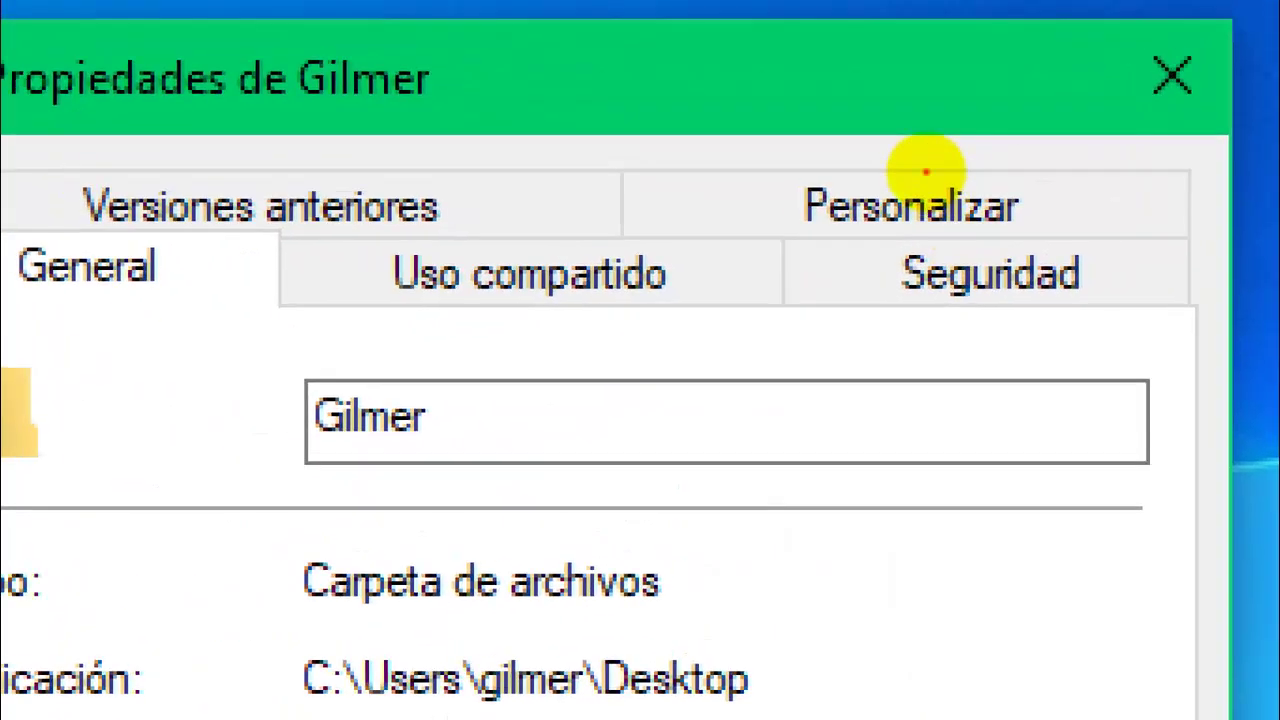
{"action": "left_click_drag", "start_coordinate": [843, 43], "coordinate": [985, 208]}
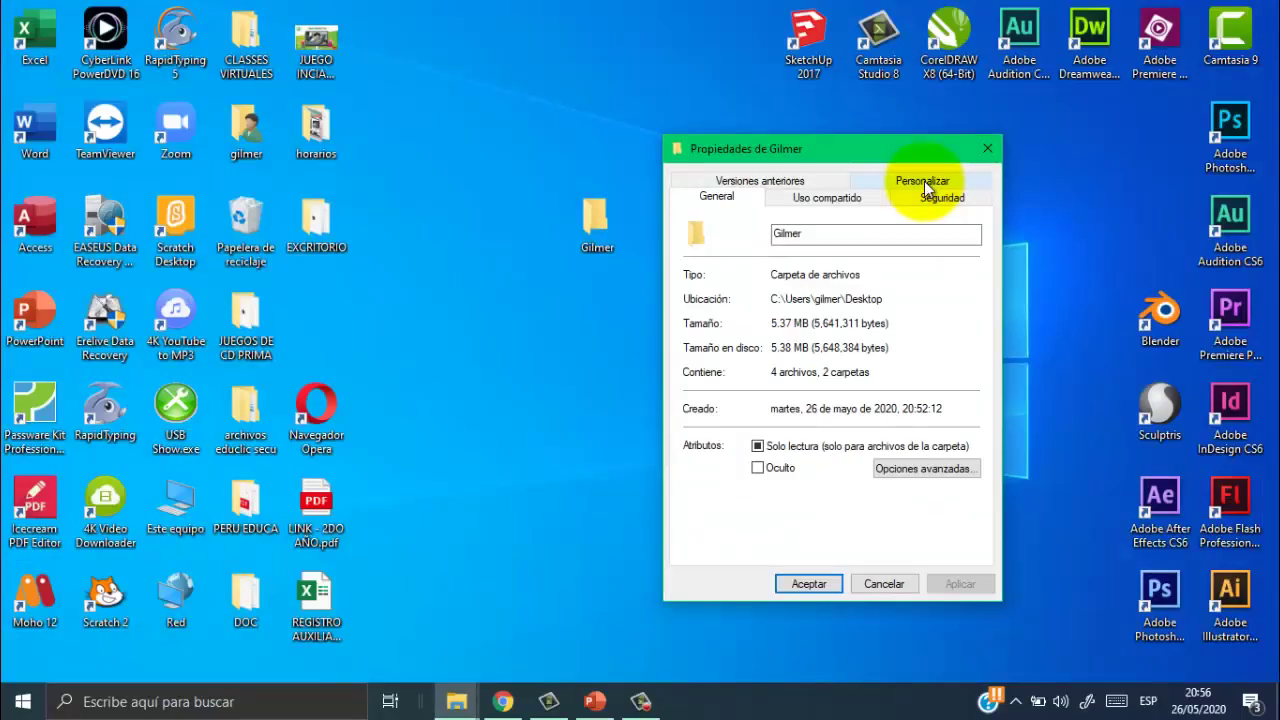
{"action": "left_click", "coordinate": [915, 205]}
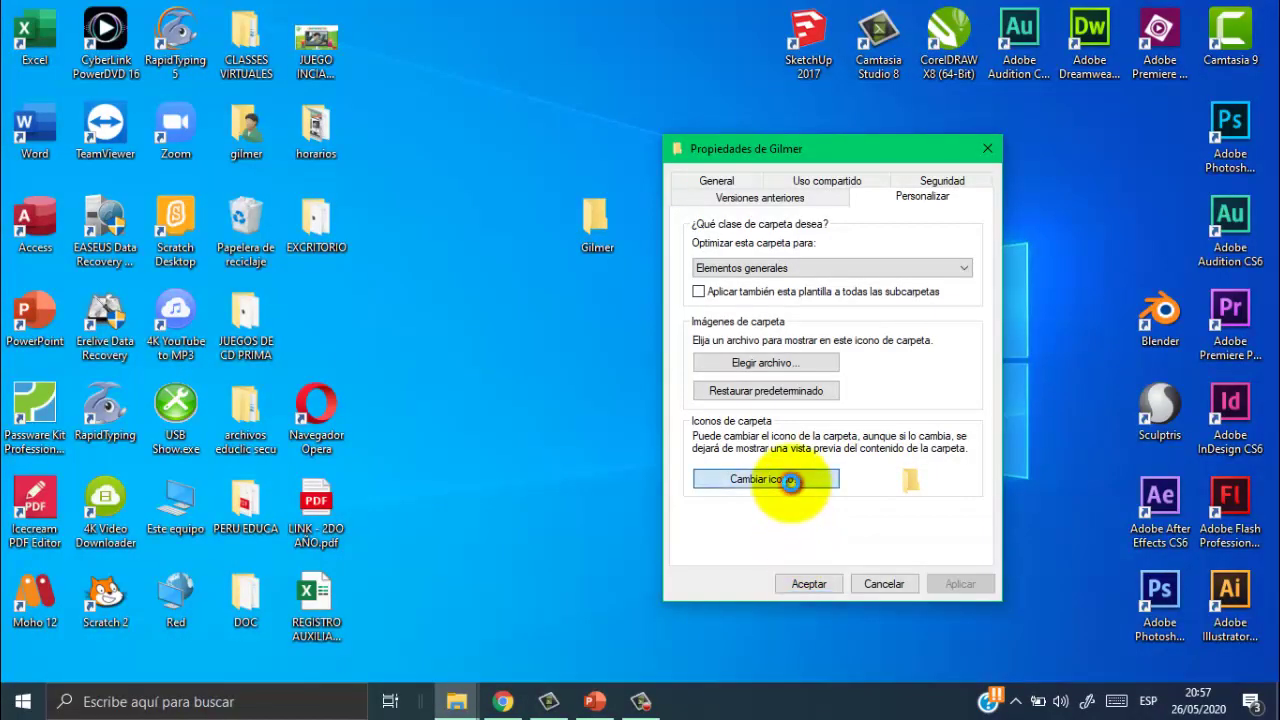
{"action": "left_click", "coordinate": [790, 481]}
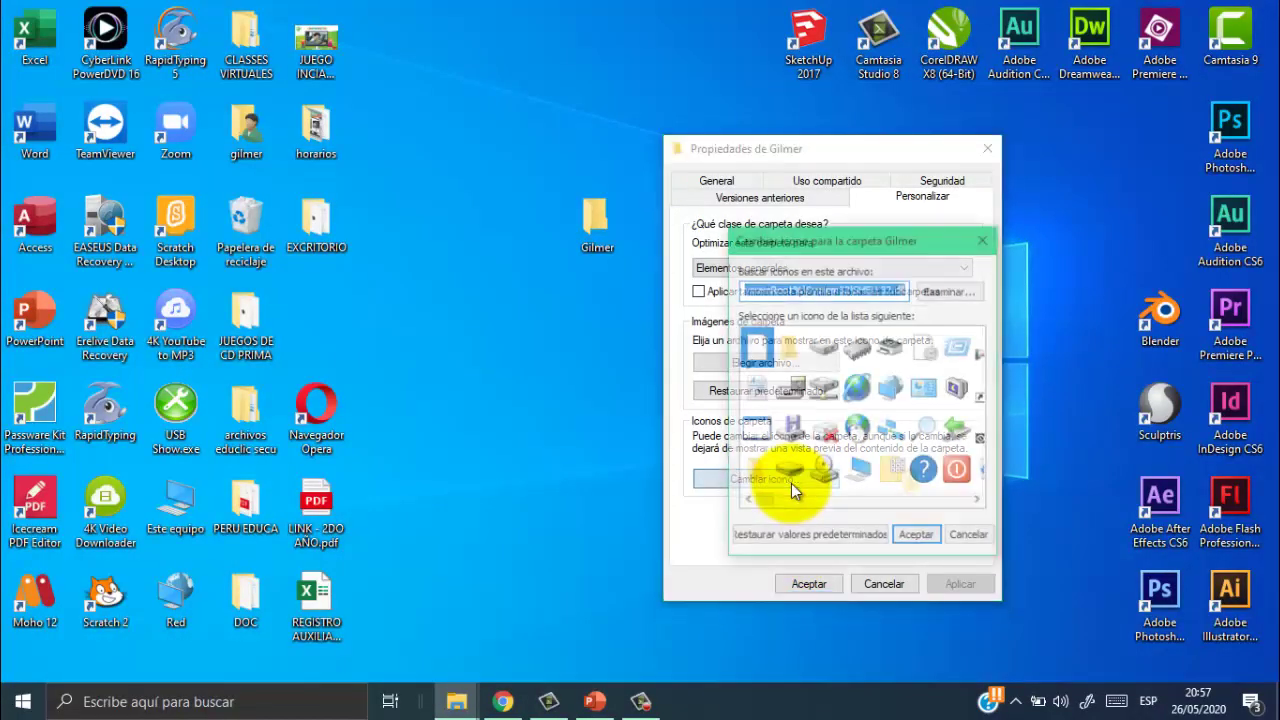
{"action": "left_click_drag", "start_coordinate": [872, 246], "coordinate": [780, 133]}
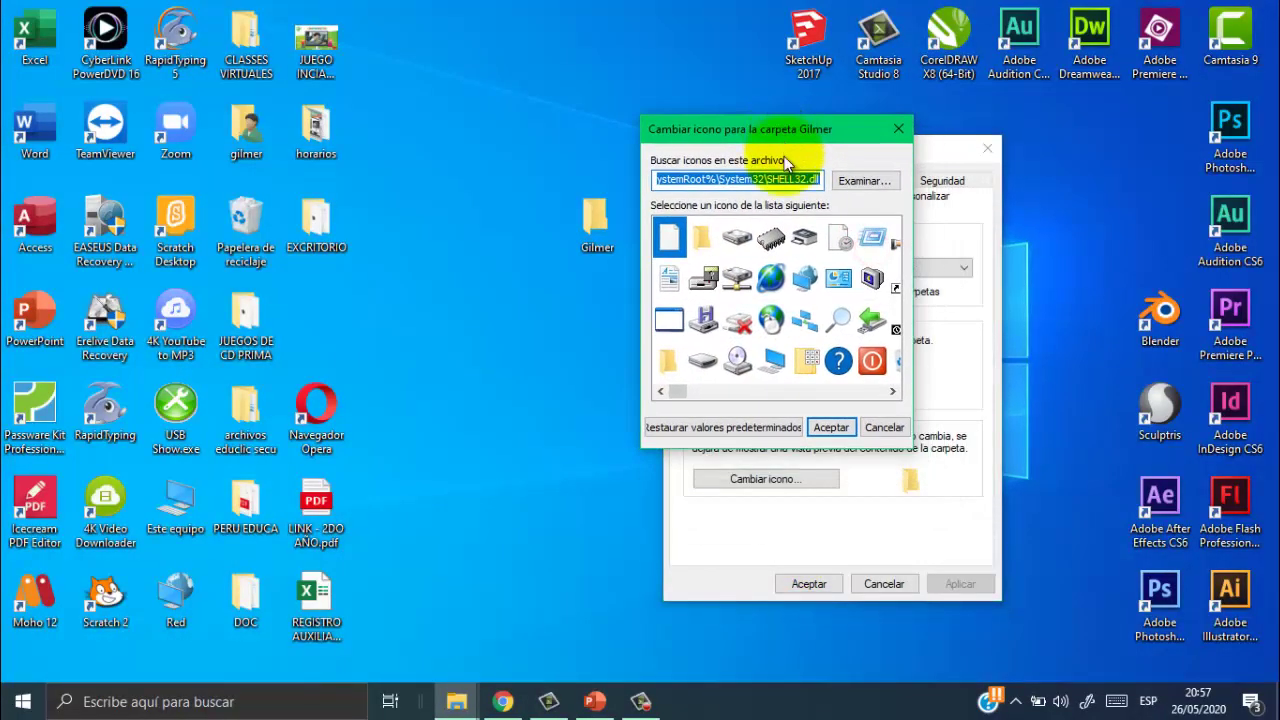
{"action": "scroll", "coordinate": [825, 330], "scroll_direction": "right", "scroll_amount": 3}
{"action": "scroll", "coordinate": [825, 330], "scroll_direction": "right", "scroll_amount": 2}
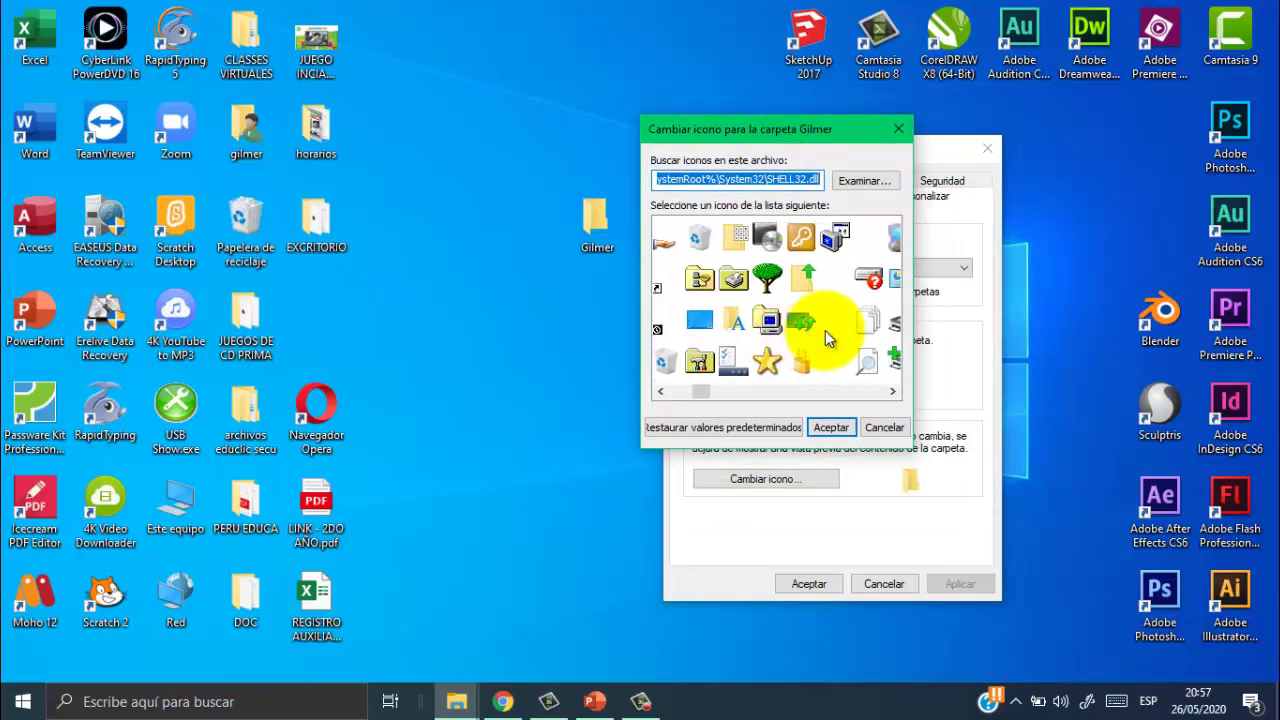
{"action": "scroll", "coordinate": [825, 336], "scroll_direction": "left", "scroll_amount": 5}
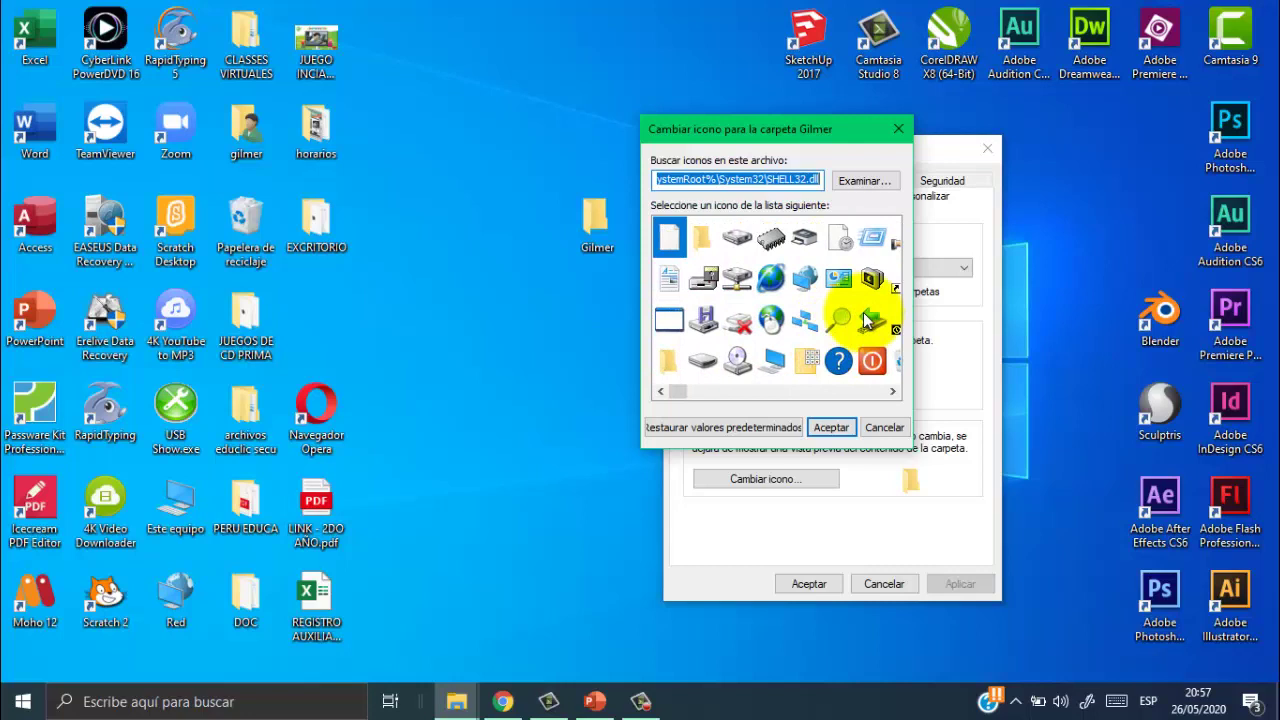
{"action": "scroll", "coordinate": [866, 318], "scroll_direction": "right", "scroll_amount": 5}
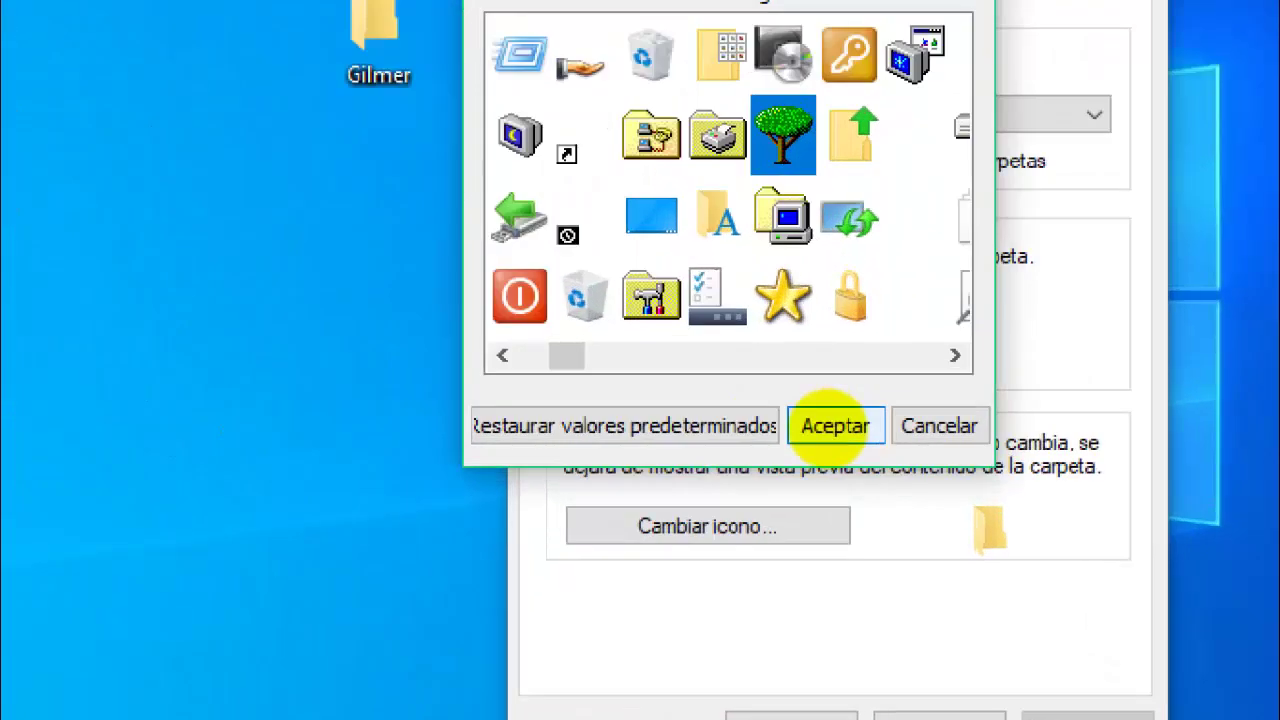
{"action": "left_click", "coordinate": [830, 427]}
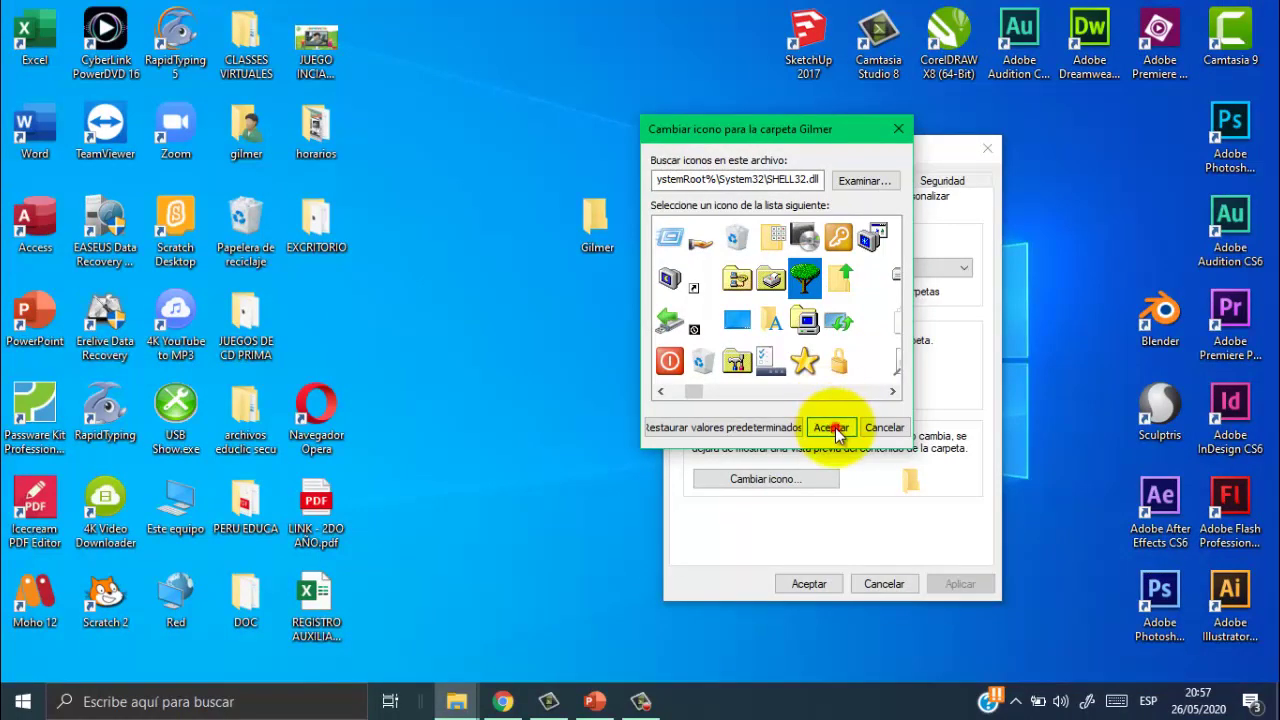
{"action": "left_click", "coordinate": [833, 425]}
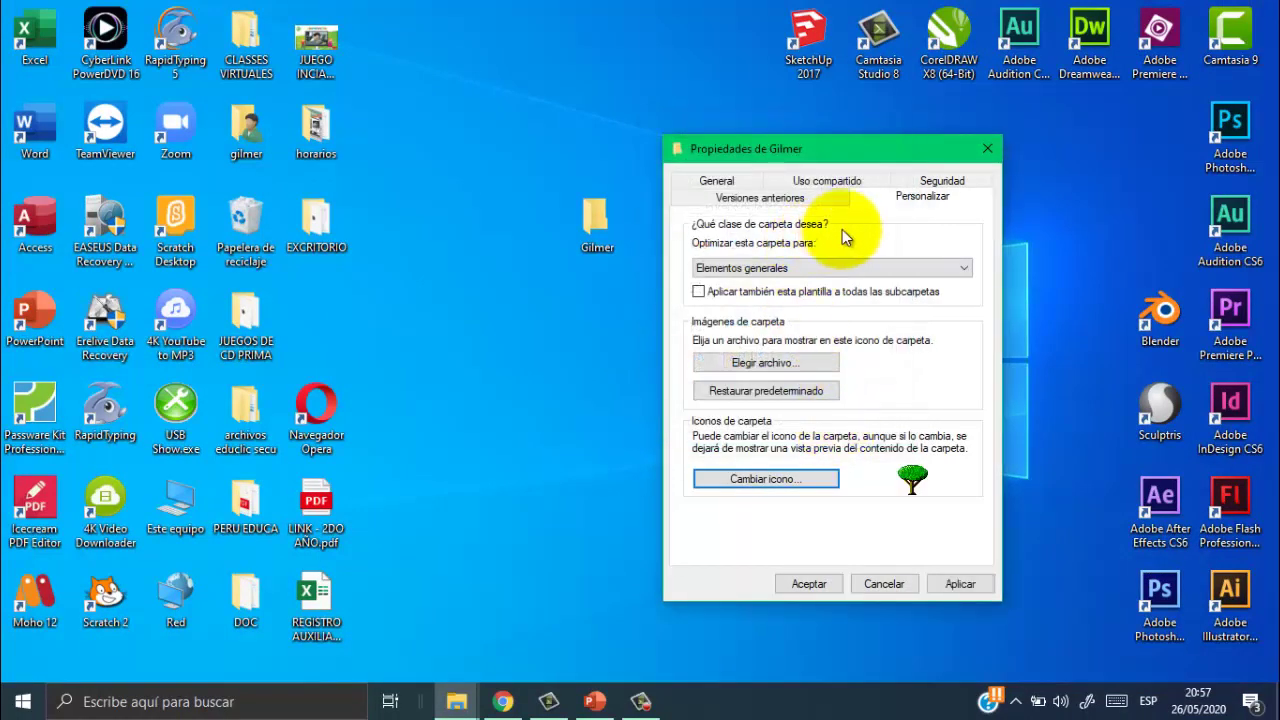
{"action": "left_click", "coordinate": [809, 583]}
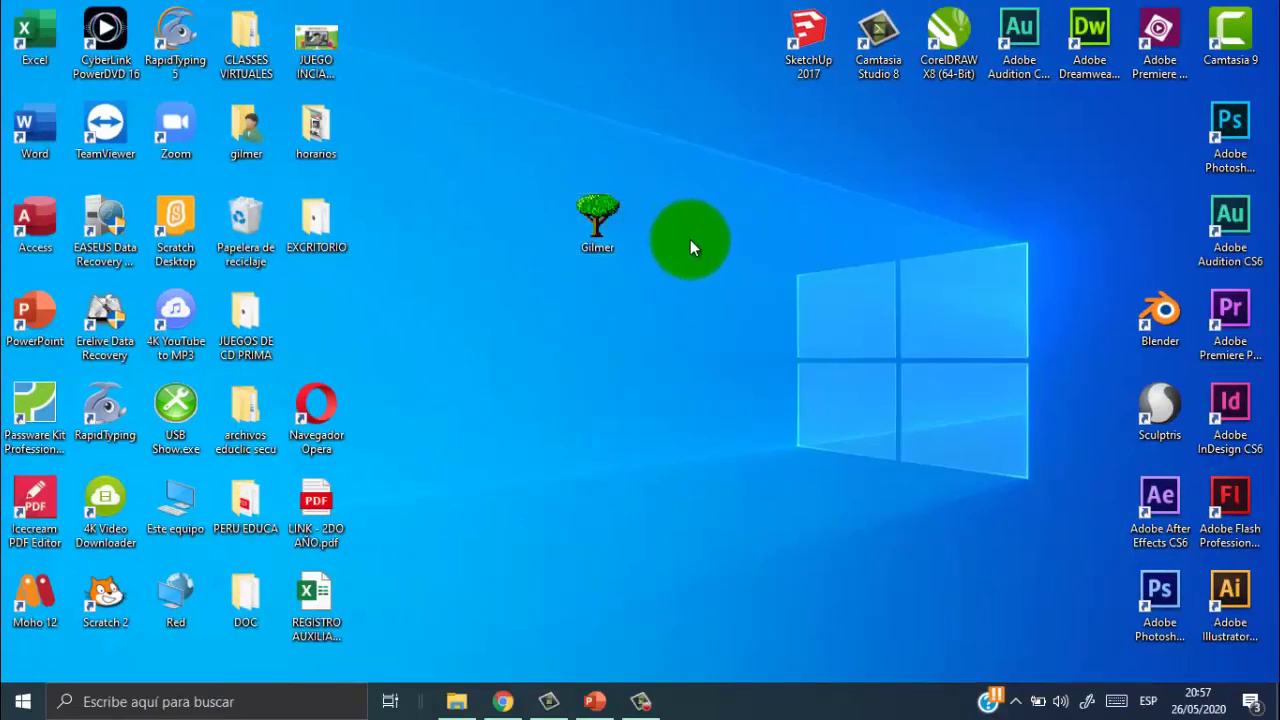
- Open the person-named folder and enlarge the icons of the items inside it
{"action": "left_click", "coordinate": [598, 216]}
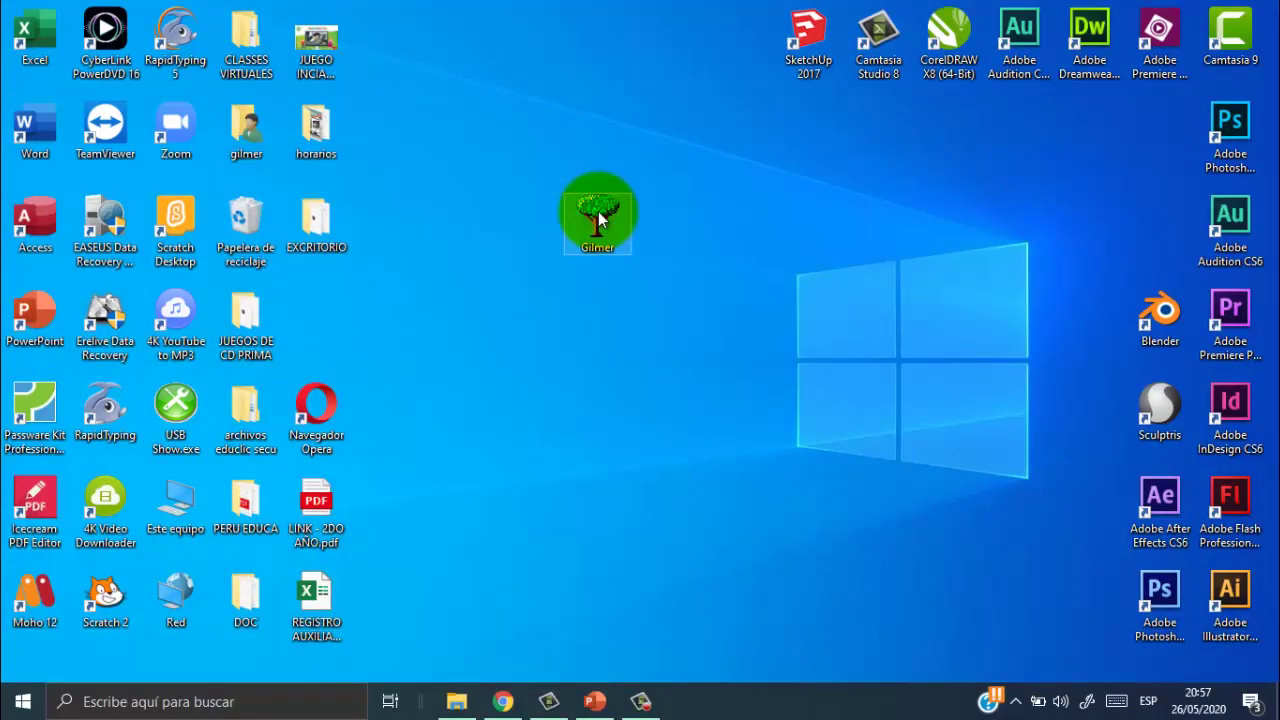
{"action": "double_click", "coordinate": [598, 216]}
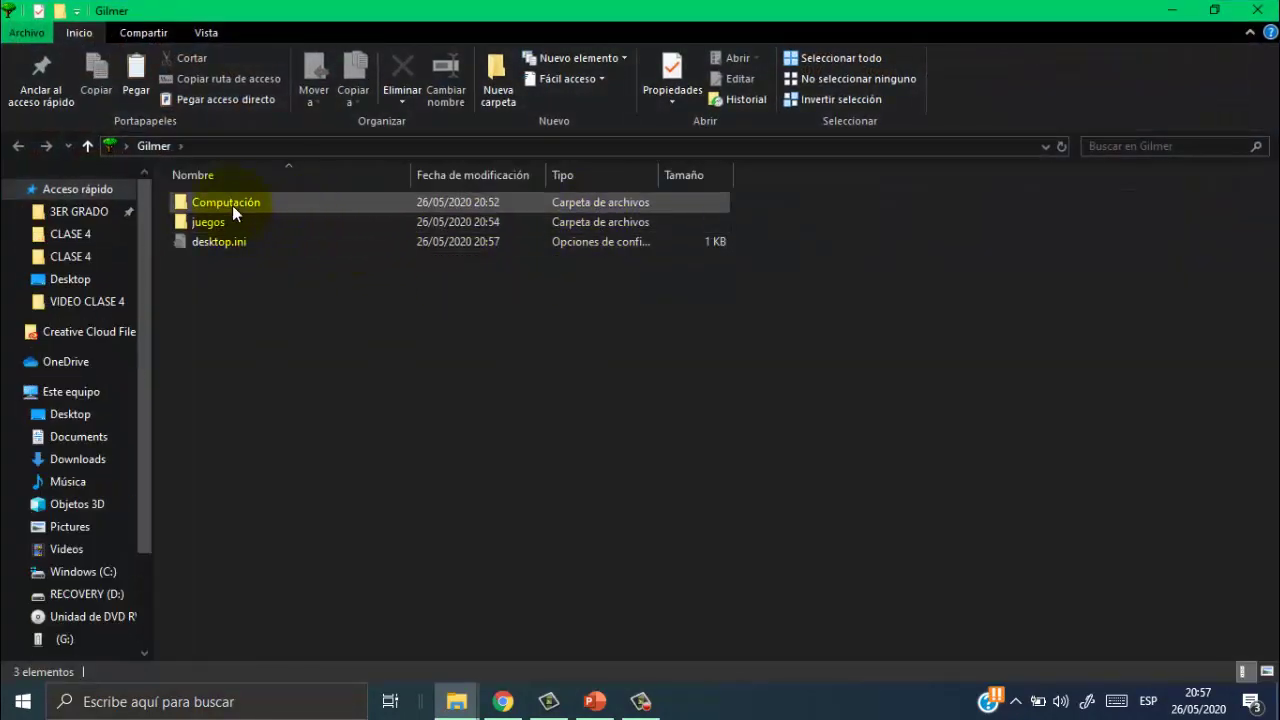
{"action": "scroll", "coordinate": [237, 228], "scroll_direction": "up", "scroll_amount": 3, "text": "ctrl"}
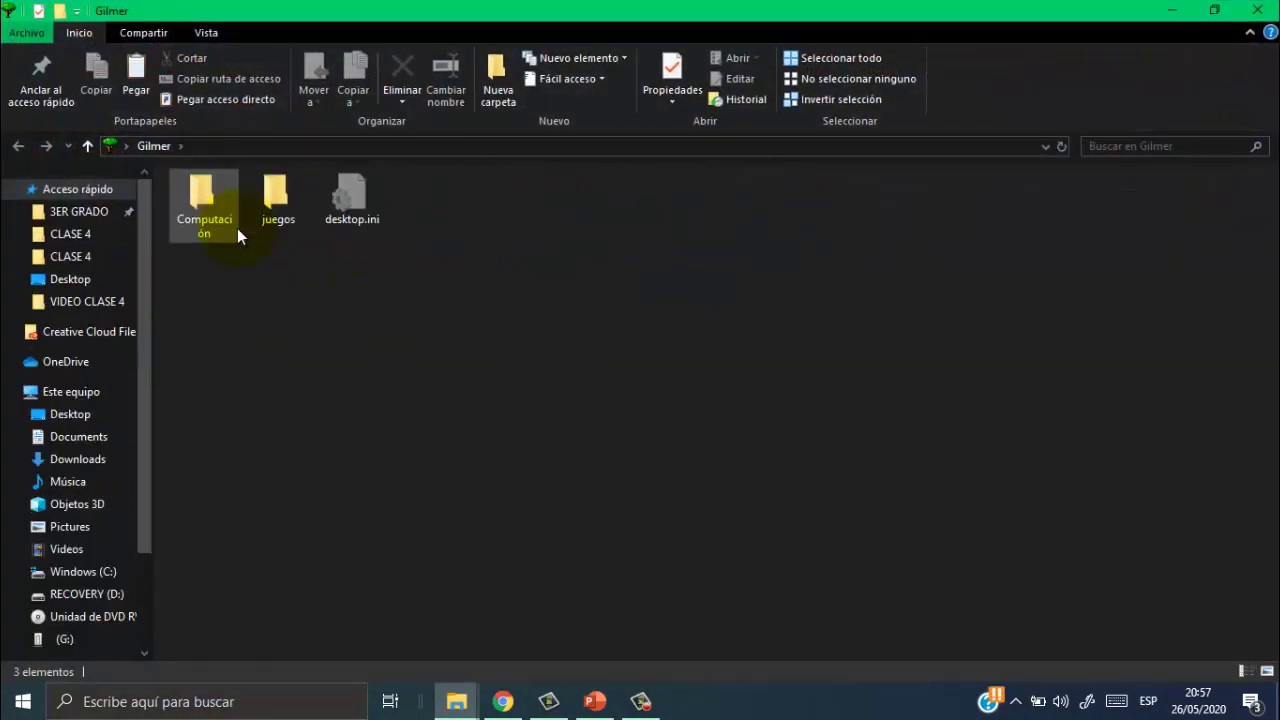
{"action": "scroll", "coordinate": [237, 228], "scroll_direction": "up", "scroll_amount": 1, "text": "ctrl"}
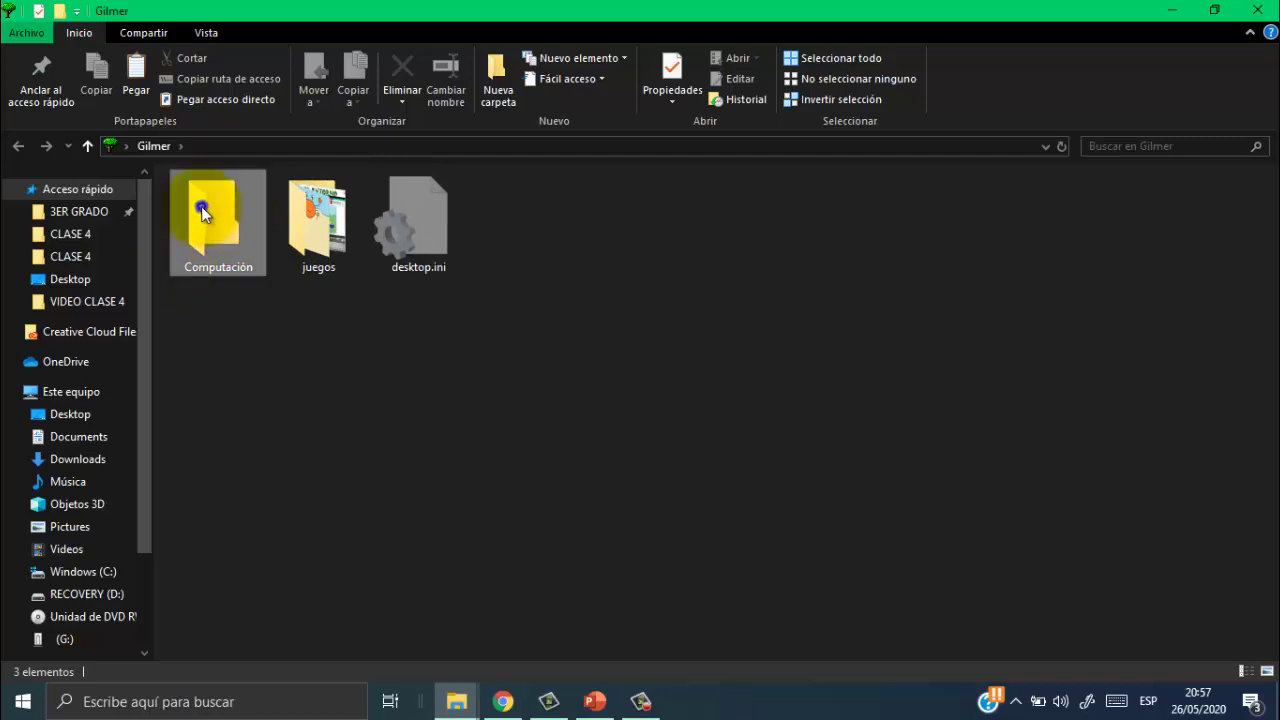
- Change the Computación folder's icon to the globe with a white mouse, apply it and deselect the folder
{"action": "right_click", "coordinate": [201, 206]}
{"action": "left_click", "coordinate": [264, 666]}
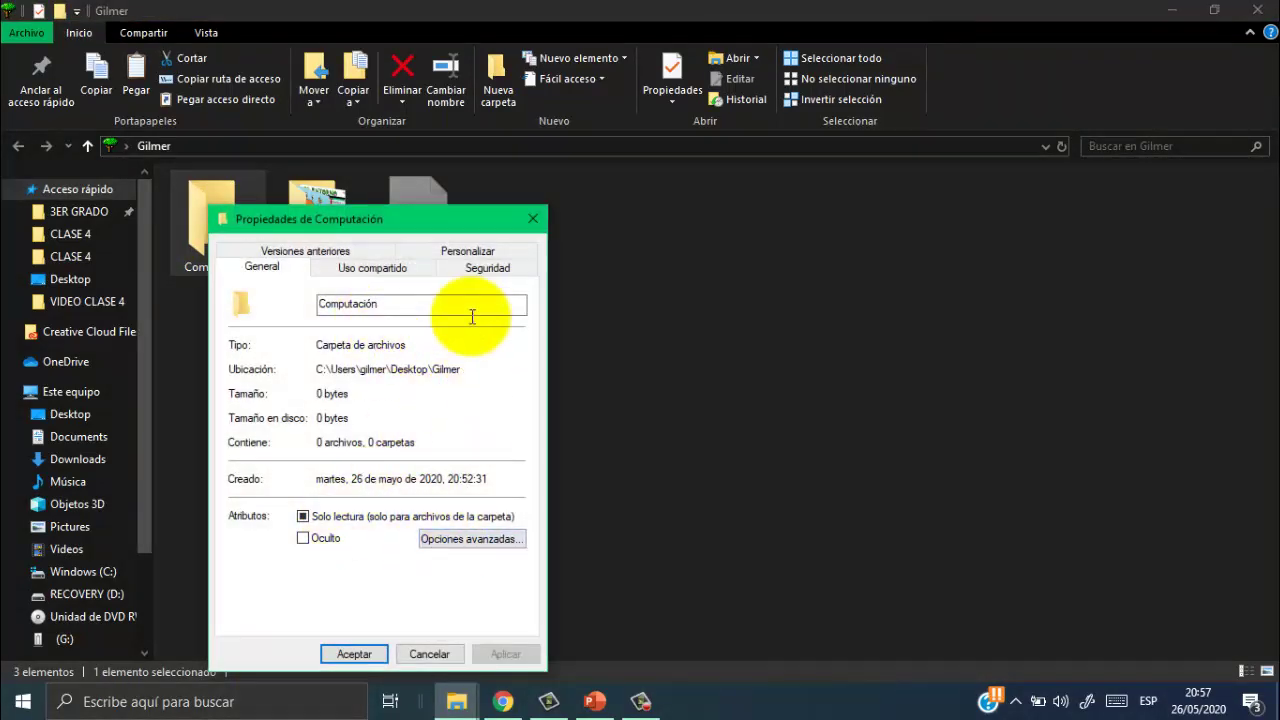
{"action": "left_click", "coordinate": [467, 251]}
{"action": "left_click", "coordinate": [342, 550]}
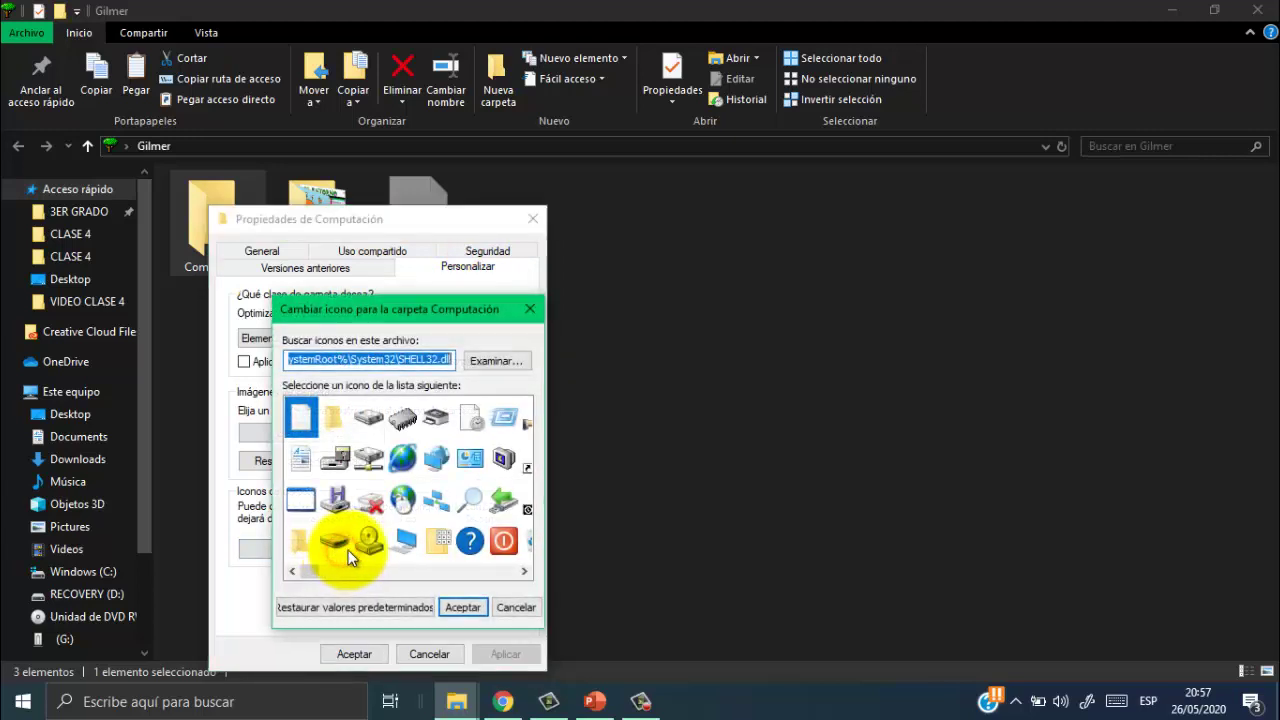
{"action": "left_click", "coordinate": [401, 503]}
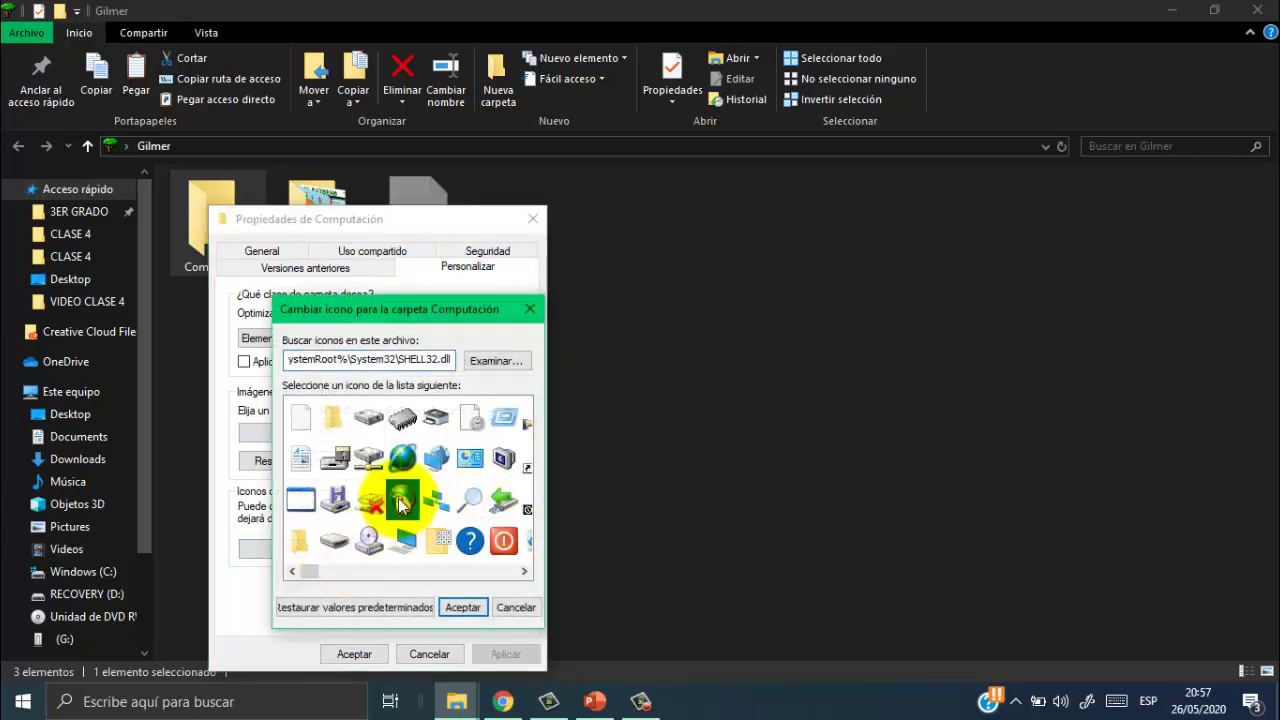
{"action": "left_click", "coordinate": [448, 605]}
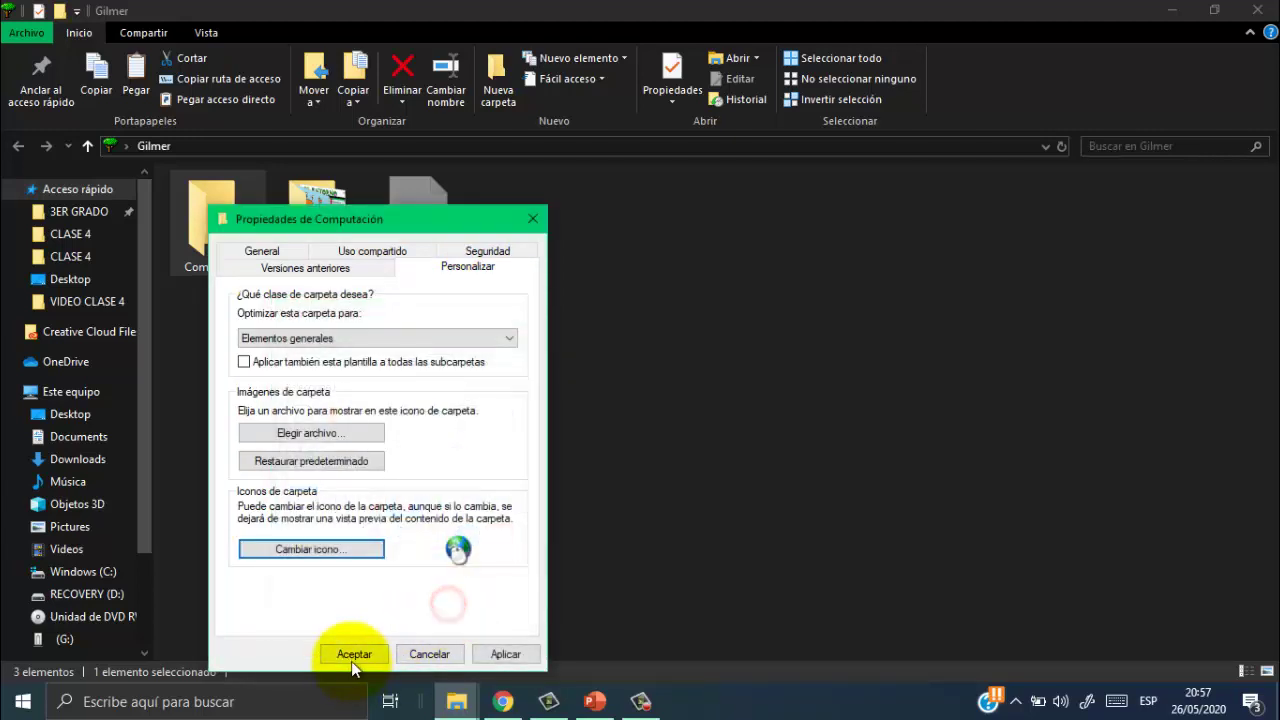
{"action": "left_click", "coordinate": [353, 654]}
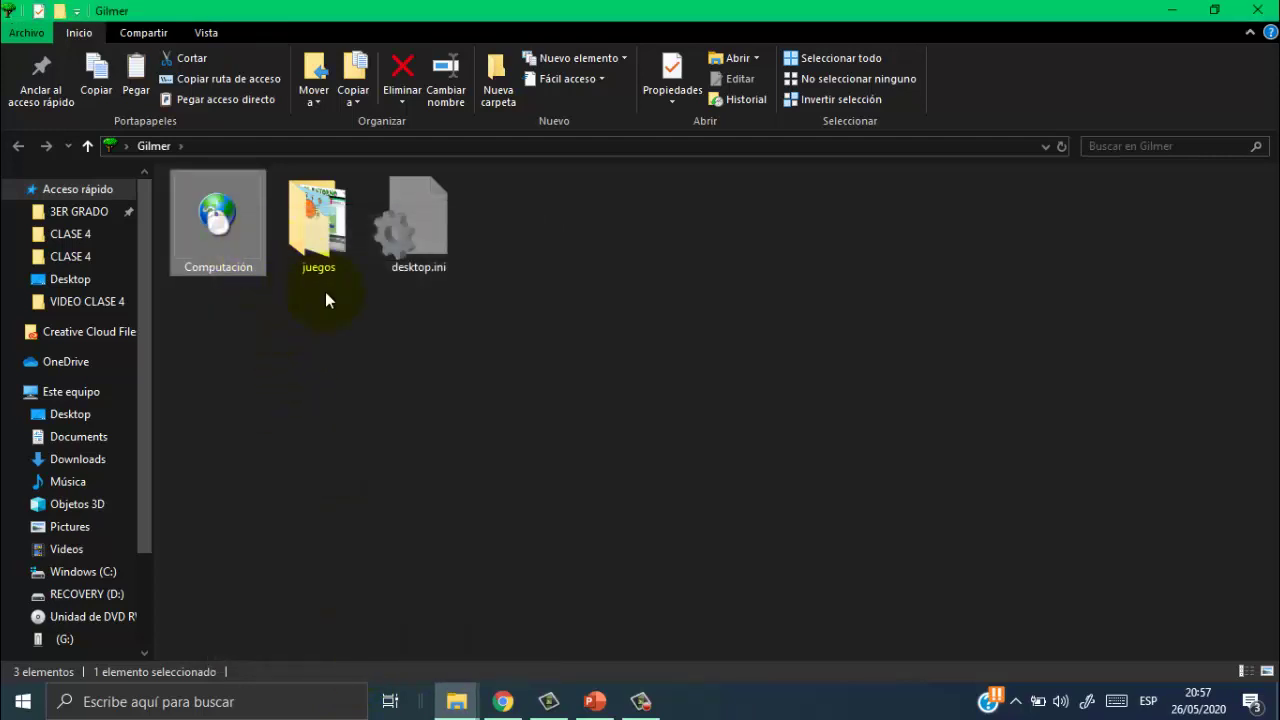
{"action": "left_click", "coordinate": [366, 336]}
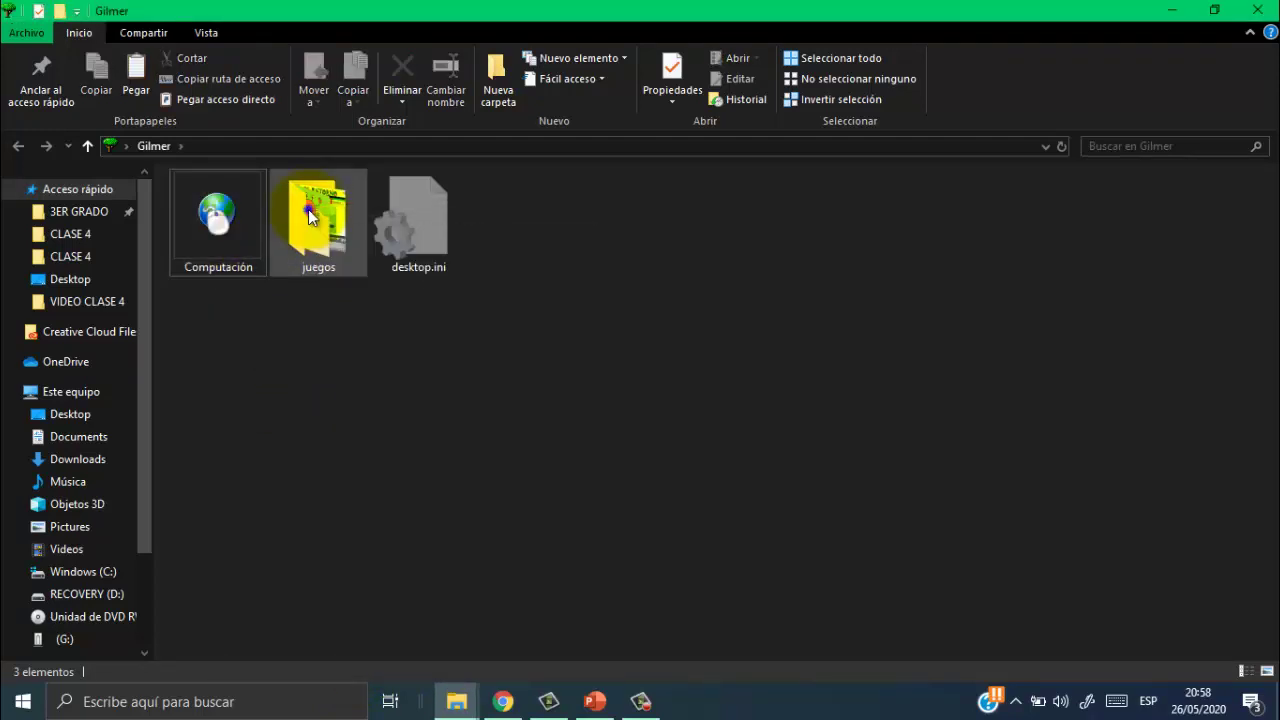
- Change the juegos folder's icon to the monitor with a blue screen and refresh the folder view
{"action": "right_click", "coordinate": [309, 216]}
{"action": "left_click", "coordinate": [359, 667]}
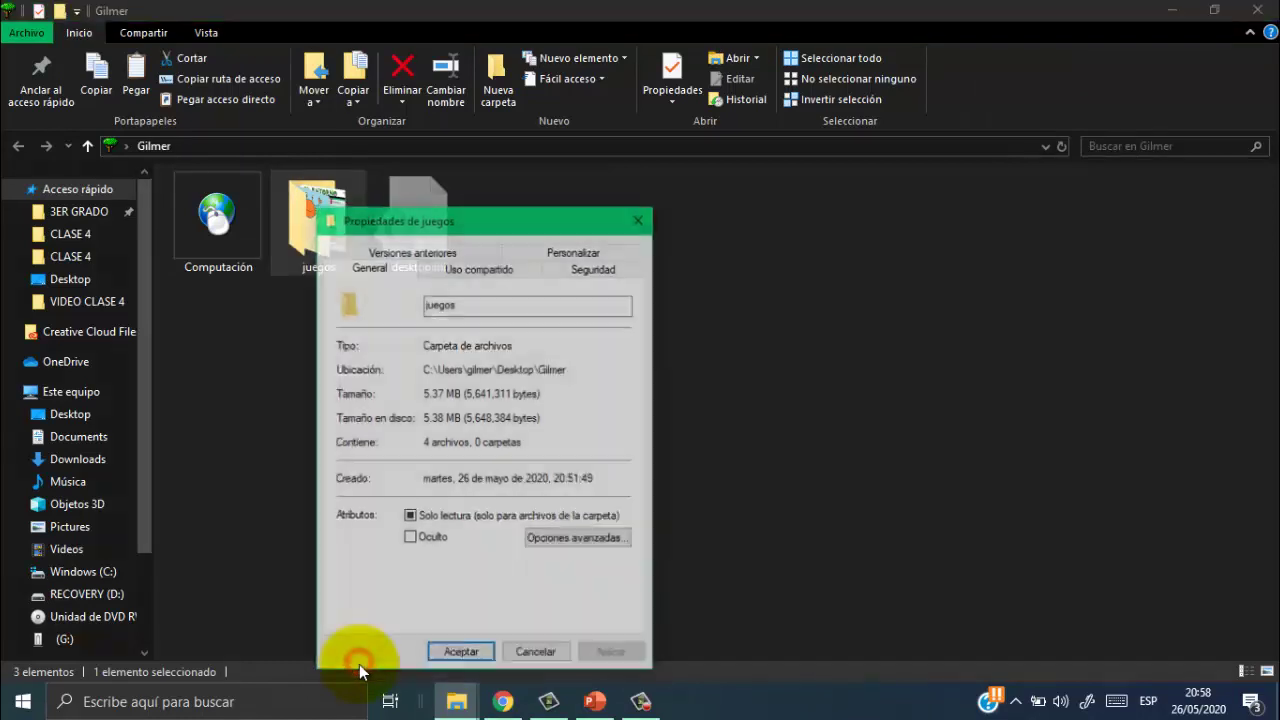
{"action": "left_click", "coordinate": [575, 264]}
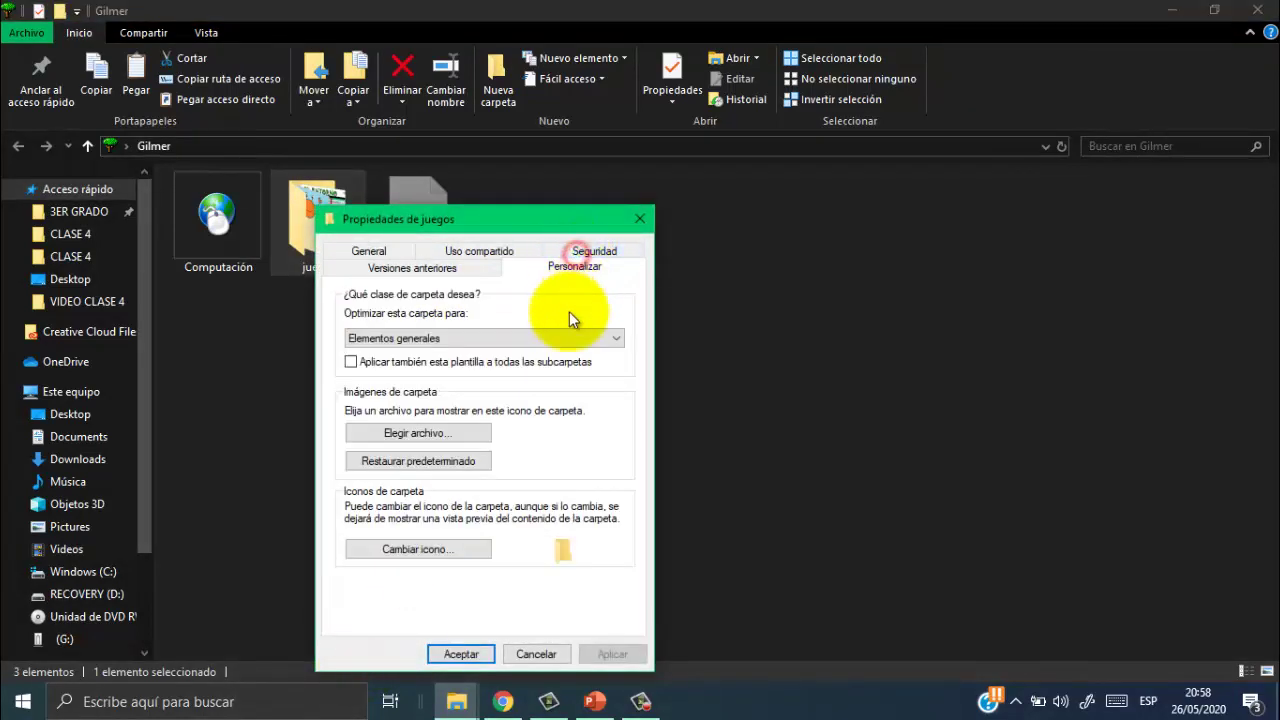
{"action": "left_click", "coordinate": [445, 551]}
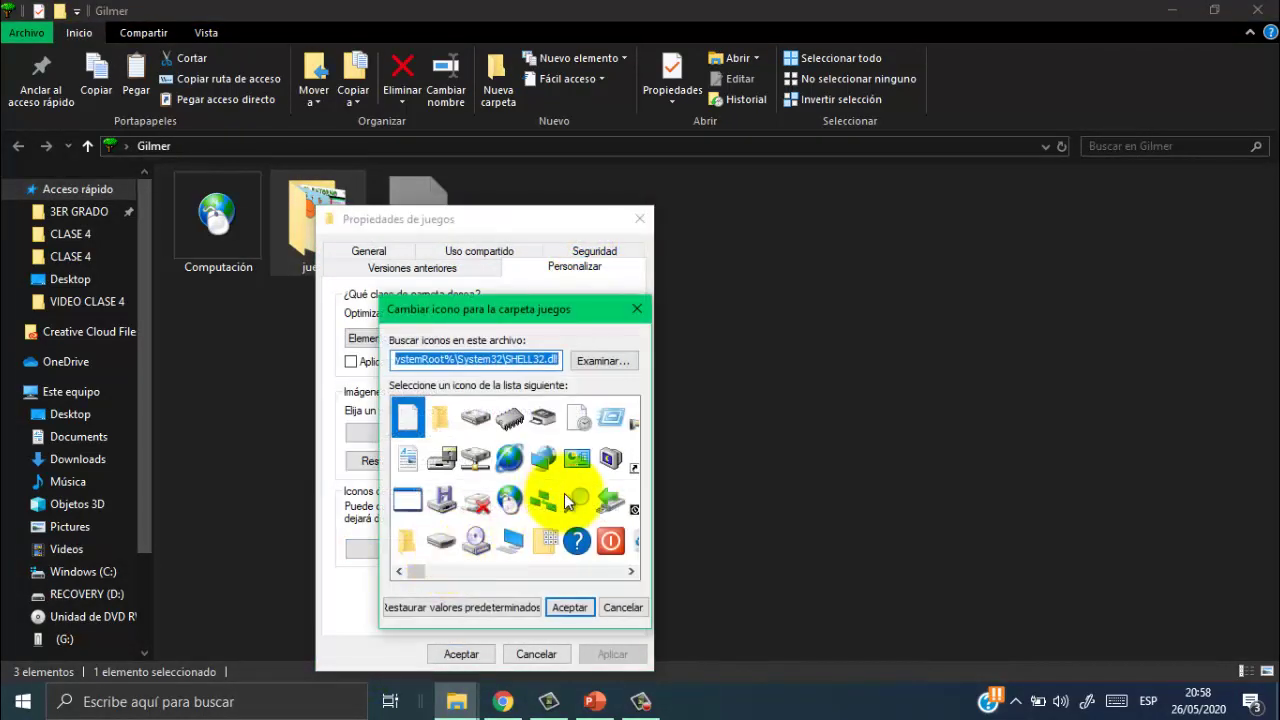
{"action": "left_click_drag", "start_coordinate": [425, 574], "coordinate": [466, 572]}
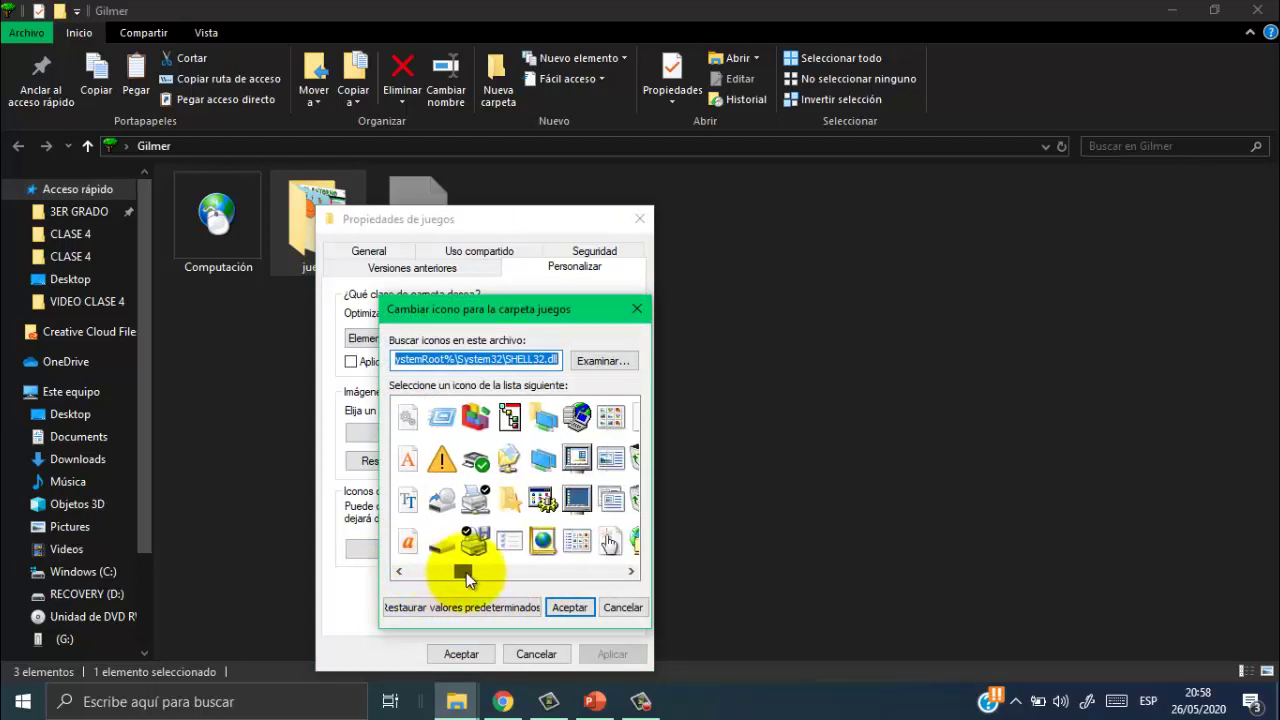
{"action": "left_click", "coordinate": [577, 500]}
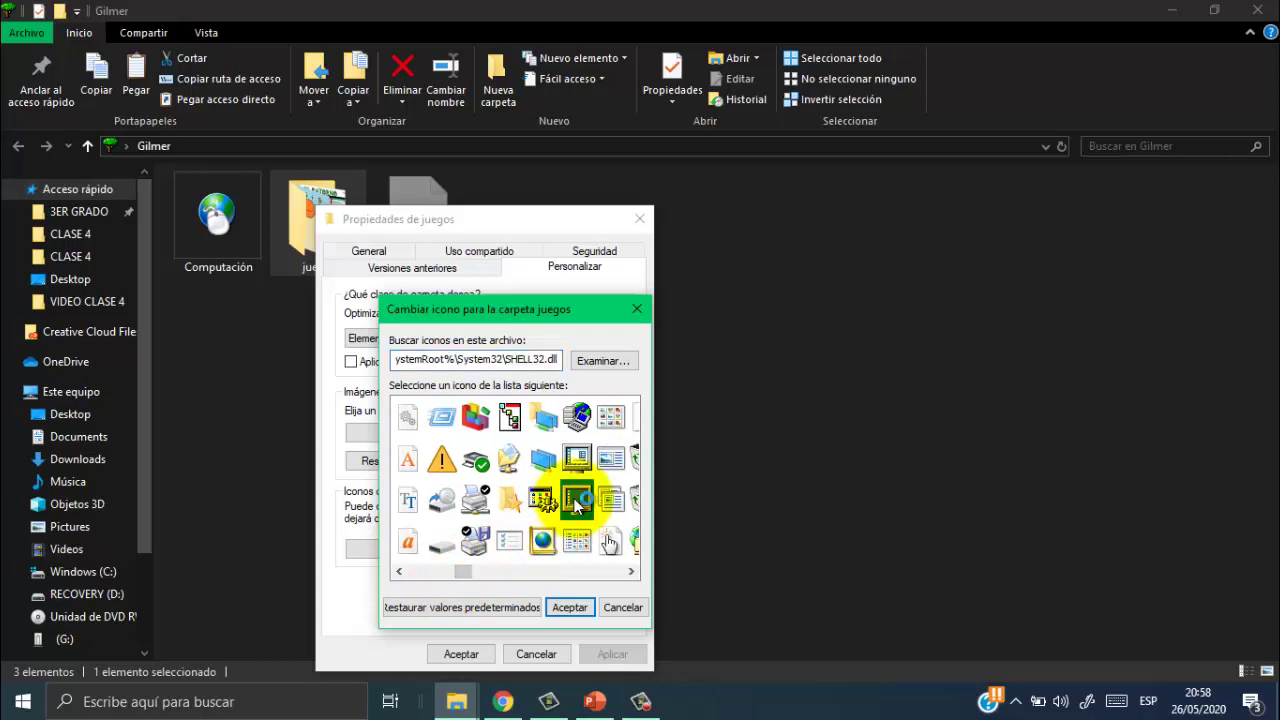
{"action": "left_click", "coordinate": [567, 605]}
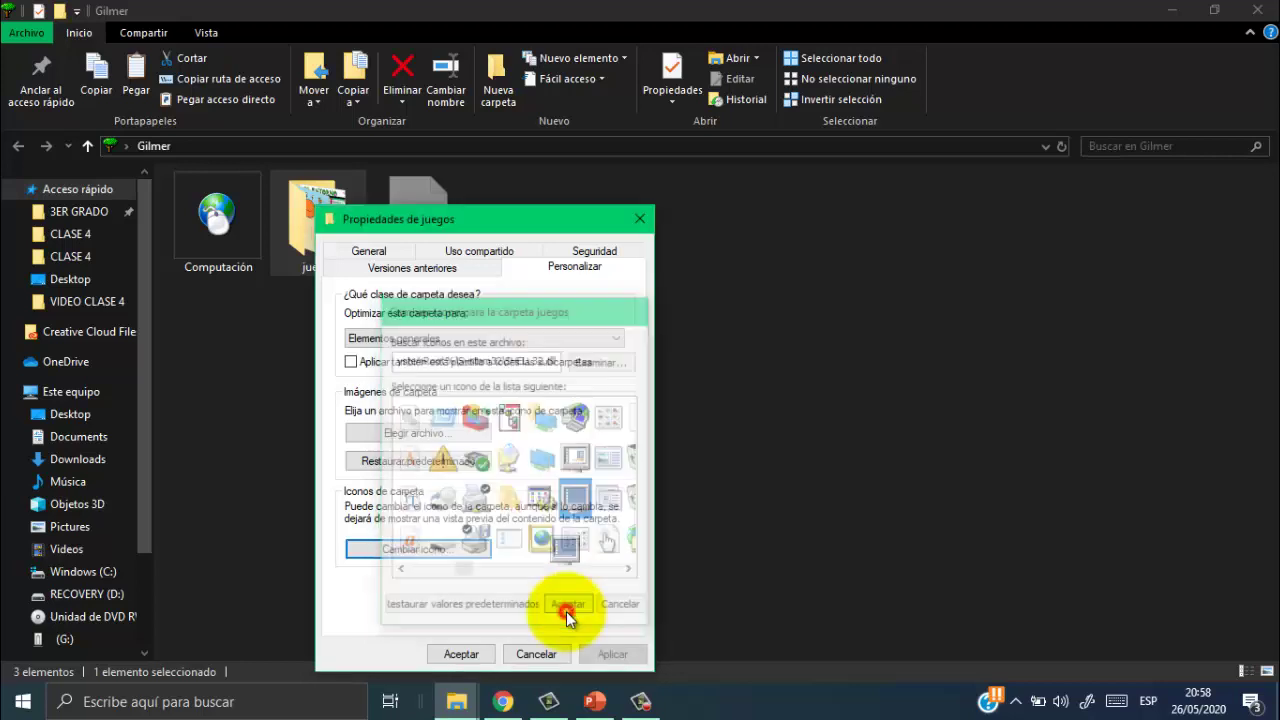
{"action": "left_click", "coordinate": [463, 652]}
{"action": "left_click", "coordinate": [436, 364]}
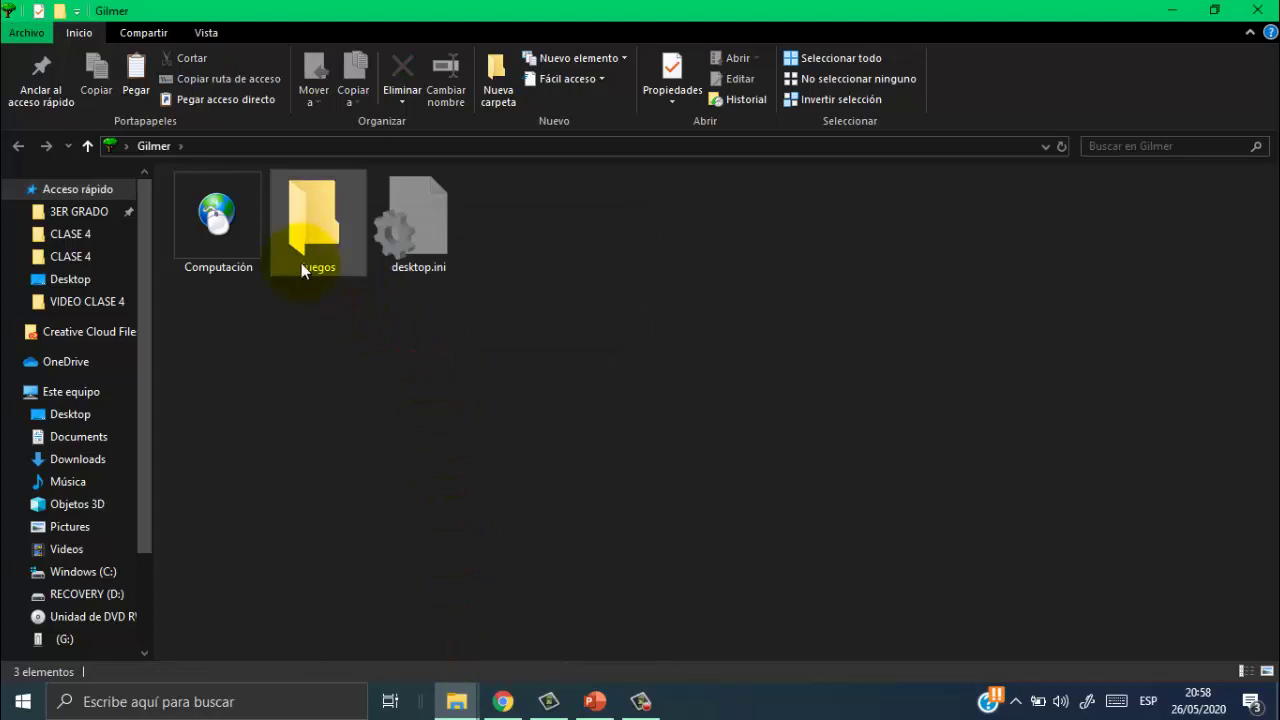
{"action": "right_click", "coordinate": [424, 401]}
{"action": "left_click", "coordinate": [485, 212]}
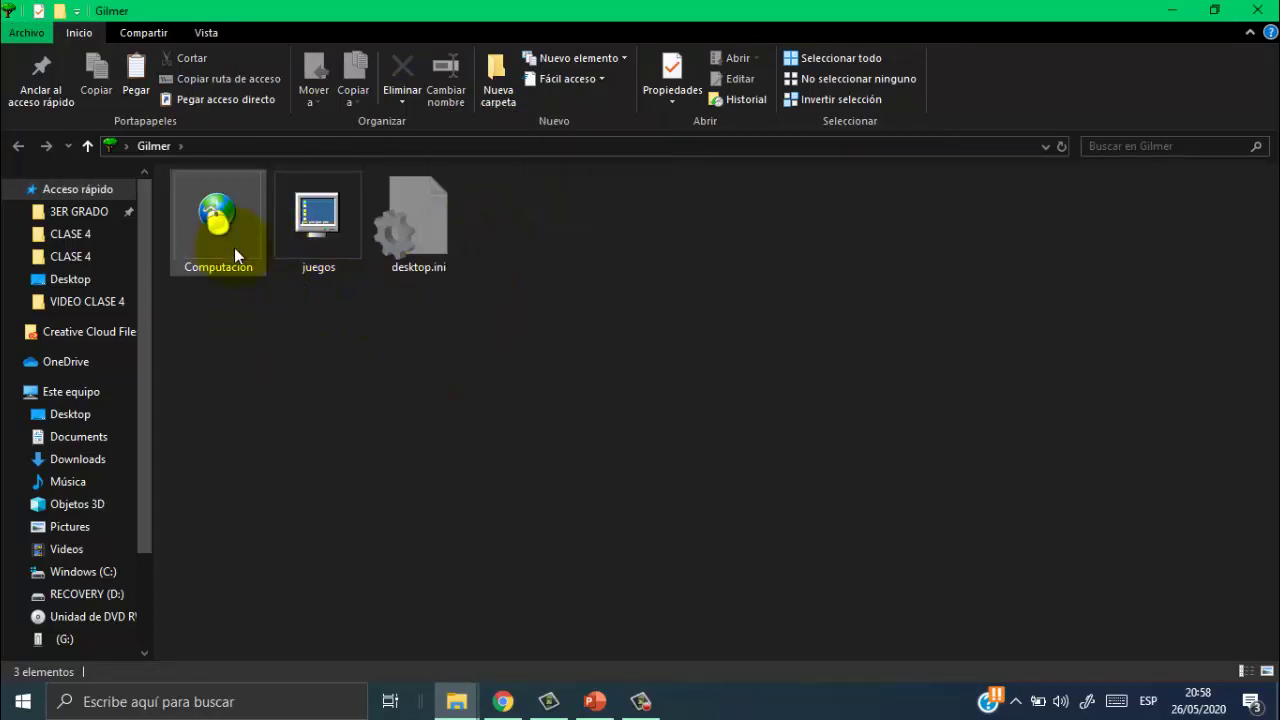
- Close the tree-icon folder, reopen it from the desktop and try several view layouts, finishing with very large icons
{"action": "left_click", "coordinate": [1257, 12]}
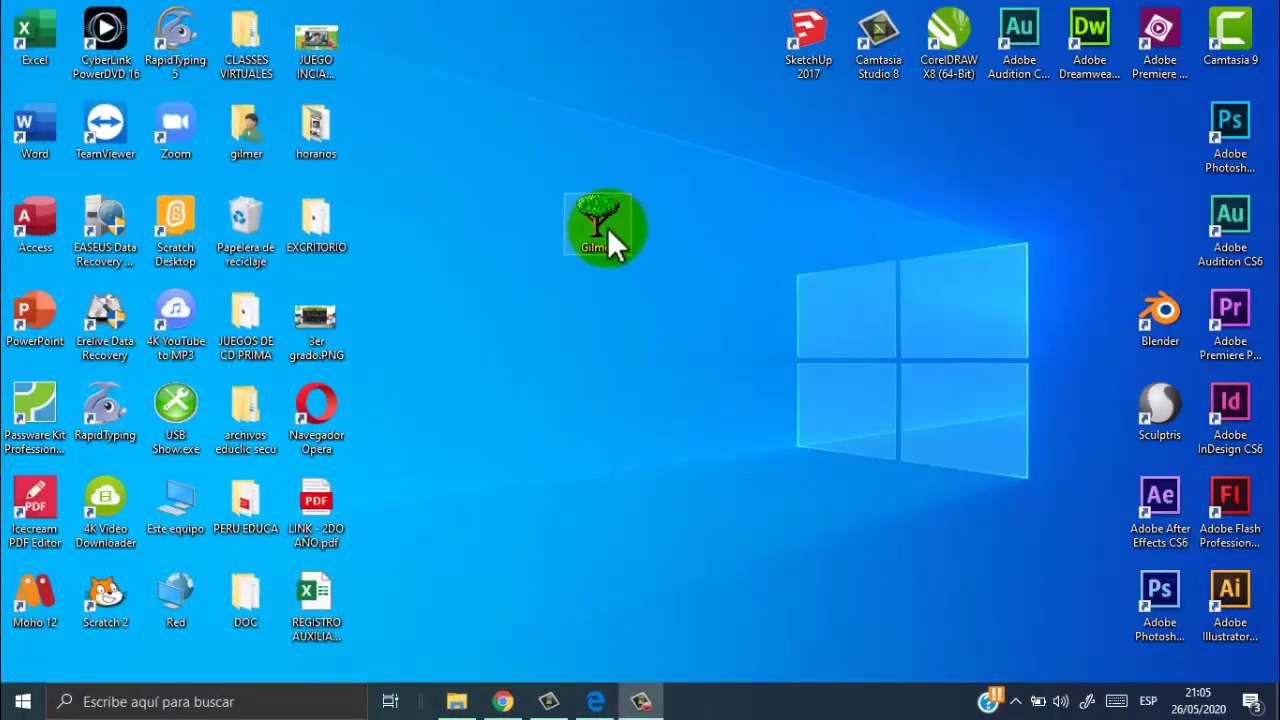
{"action": "double_click", "coordinate": [601, 224]}
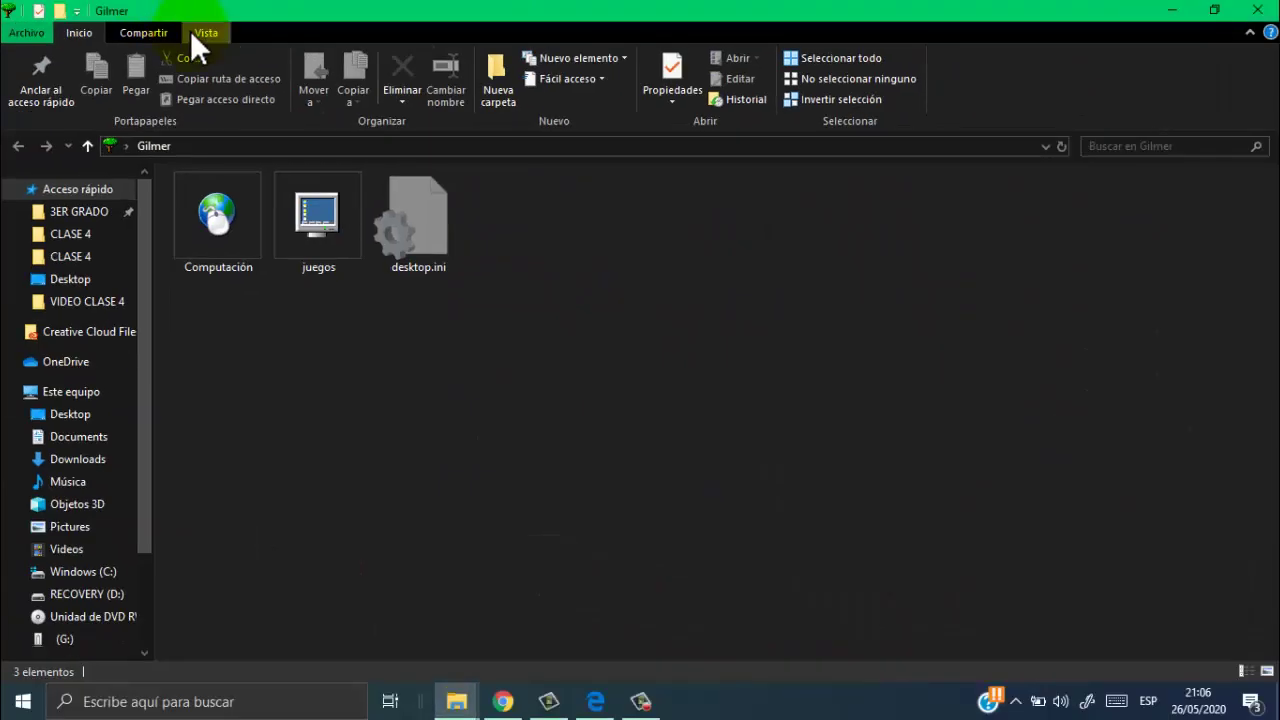
{"action": "left_click", "coordinate": [206, 31]}
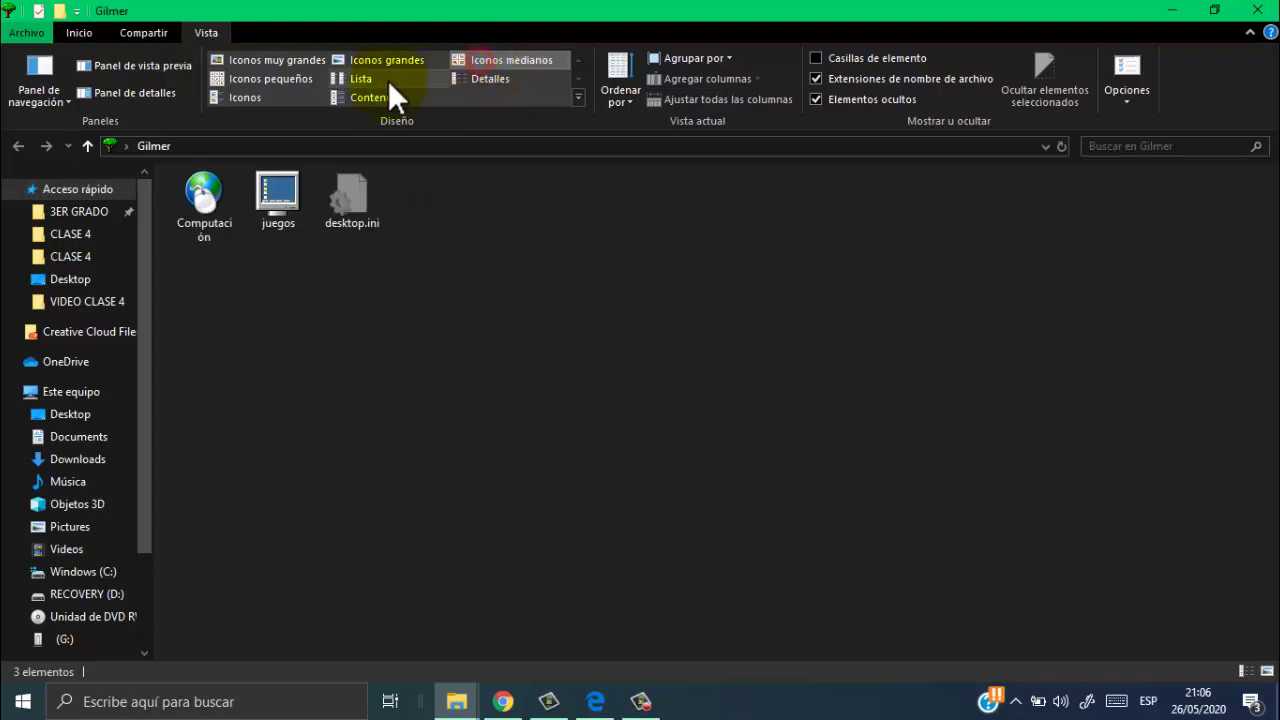
{"action": "left_click", "coordinate": [366, 79]}
{"action": "left_click", "coordinate": [278, 79]}
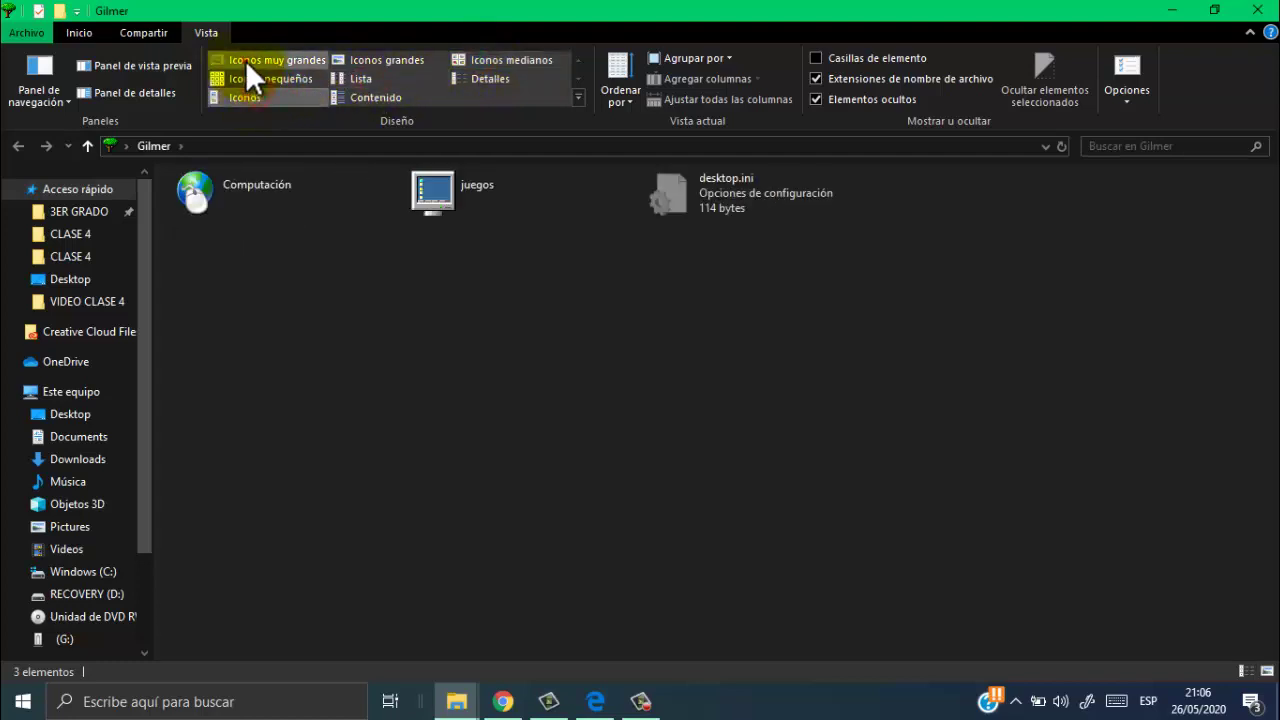
{"action": "left_click", "coordinate": [250, 62]}
{"action": "left_click", "coordinate": [341, 185]}
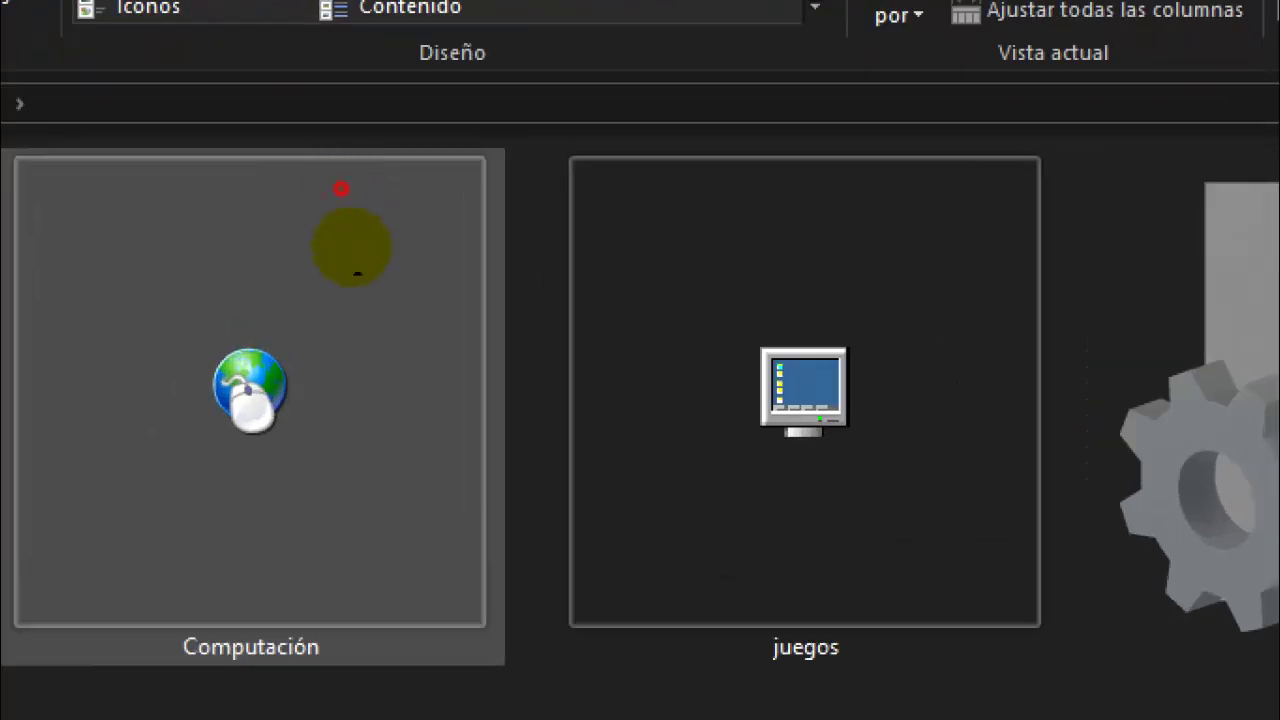
{"action": "left_click", "coordinate": [609, 343]}
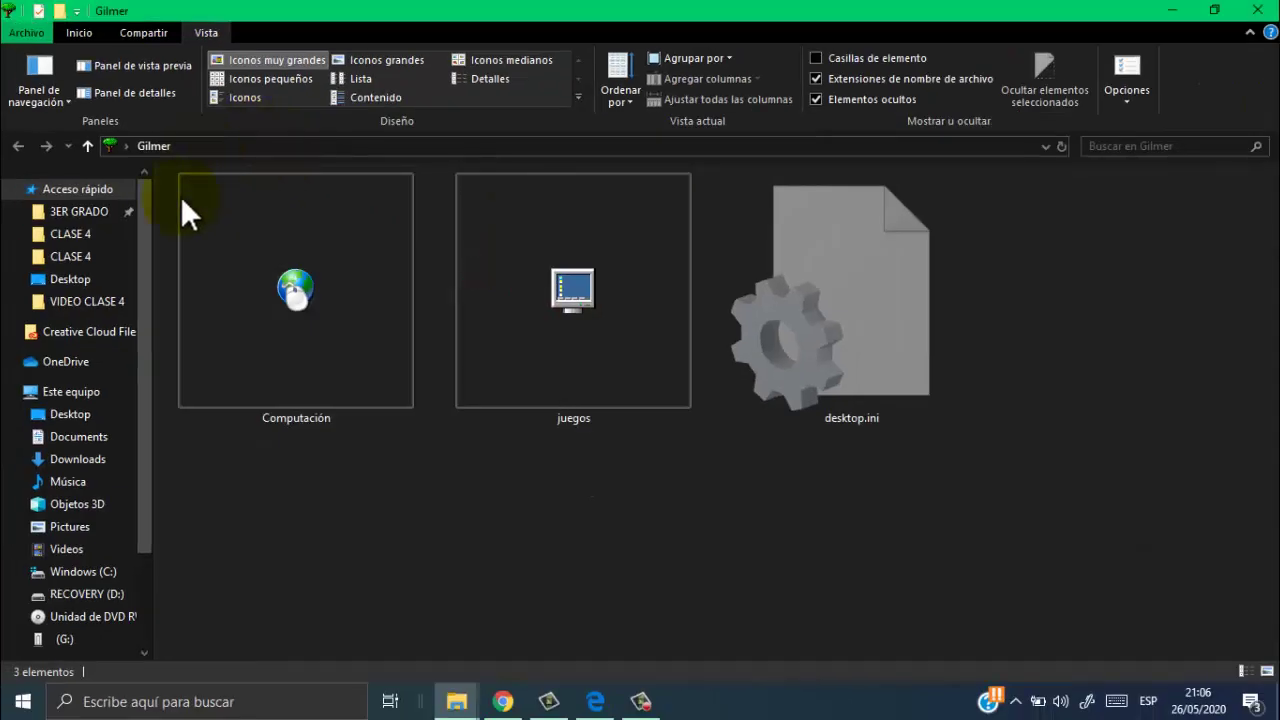
- Open the Documents folder under Este equipo
{"action": "left_click", "coordinate": [100, 456]}
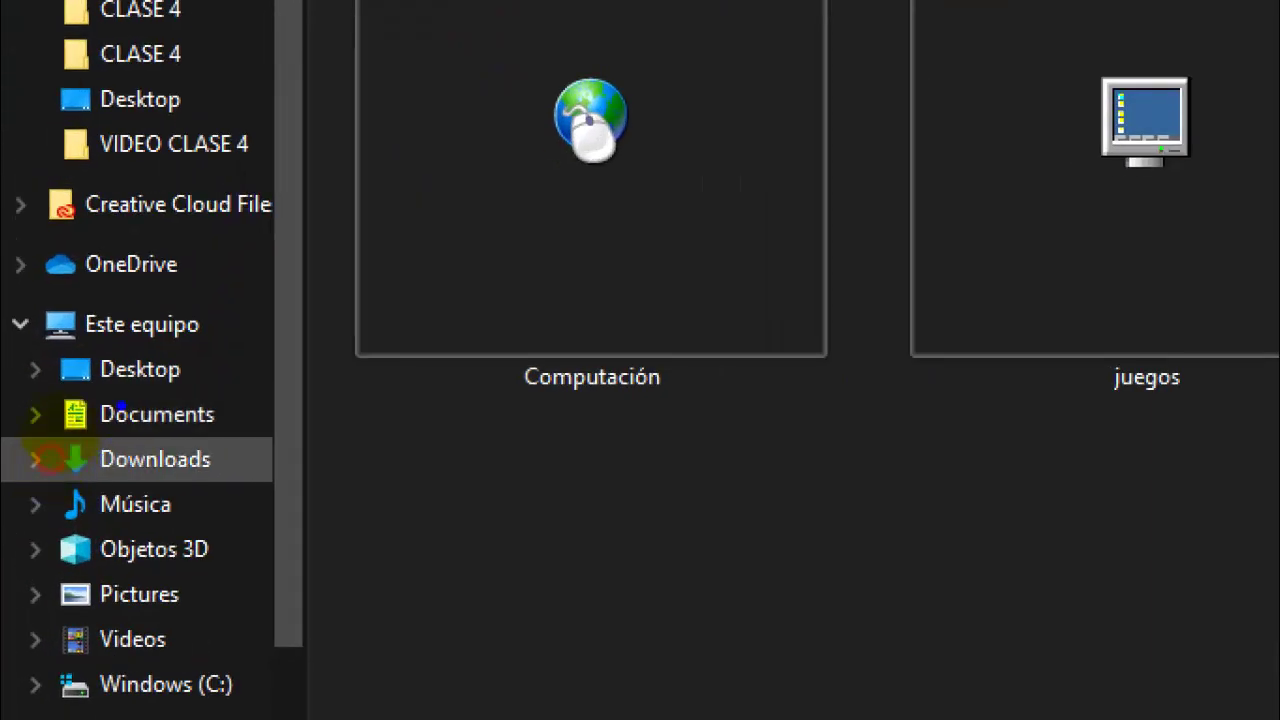
{"action": "left_click_drag", "start_coordinate": [57, 428], "coordinate": [262, 432]}
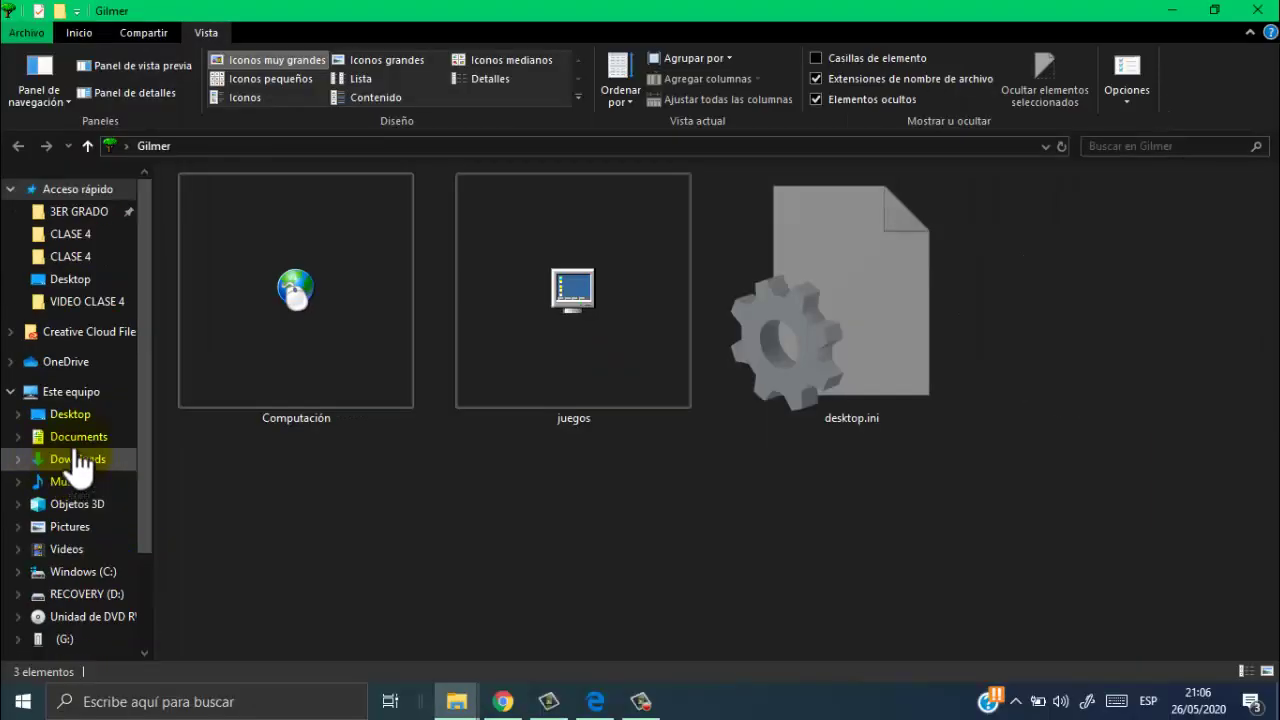
{"action": "left_click", "coordinate": [145, 418]}
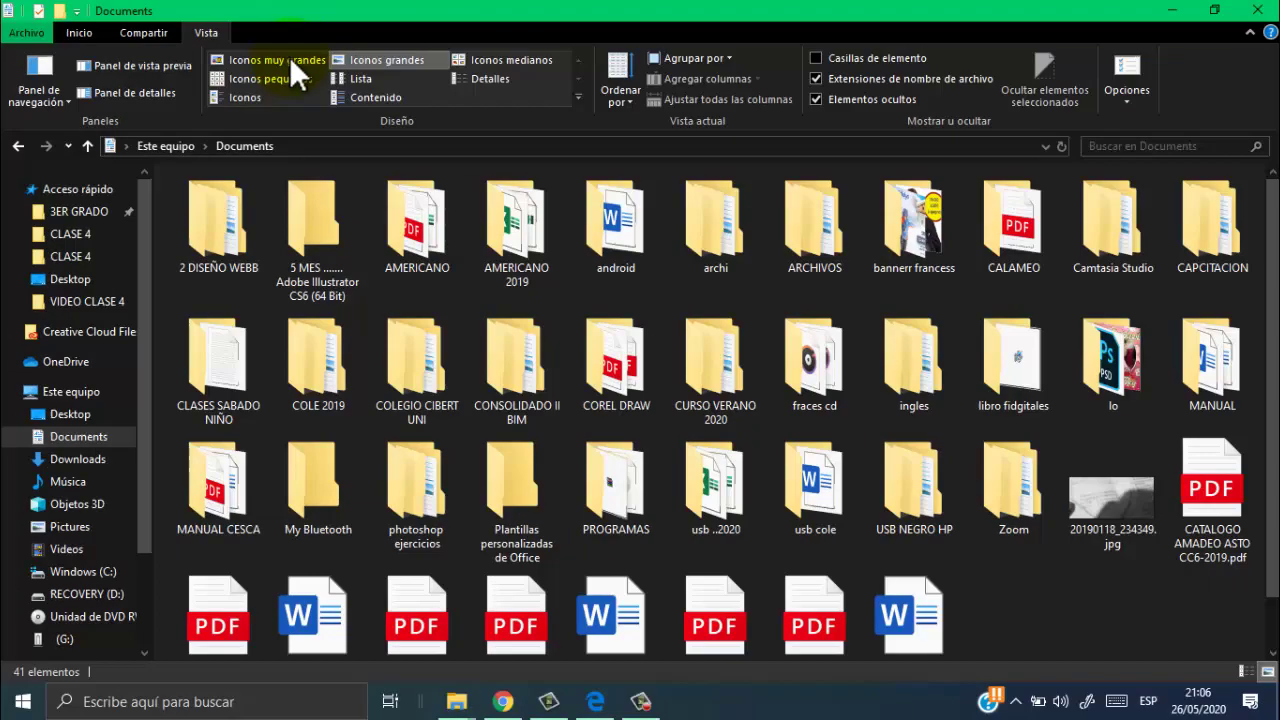
{"action": "left_click", "coordinate": [248, 120]}
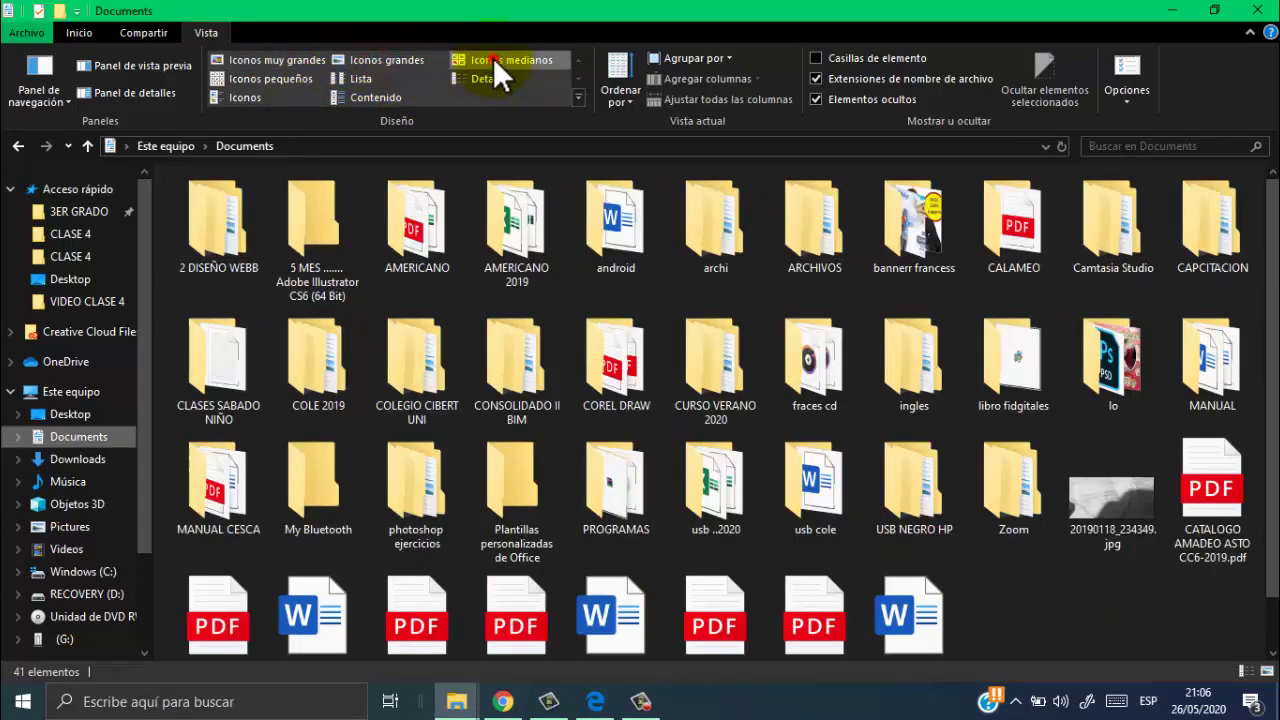
- Compare the Documents folder in medium icons, small icons, content and list layouts, return it to large icons and minimize the window
{"action": "left_click", "coordinate": [493, 59]}
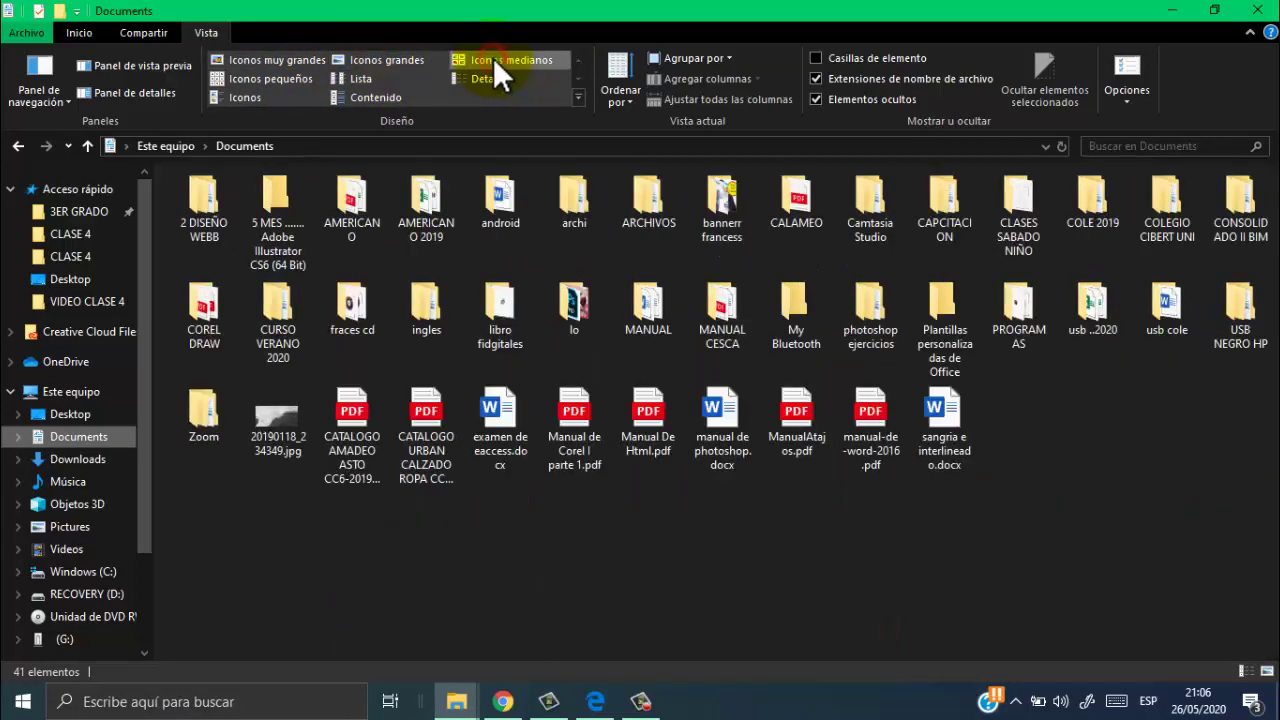
{"action": "left_click", "coordinate": [275, 78]}
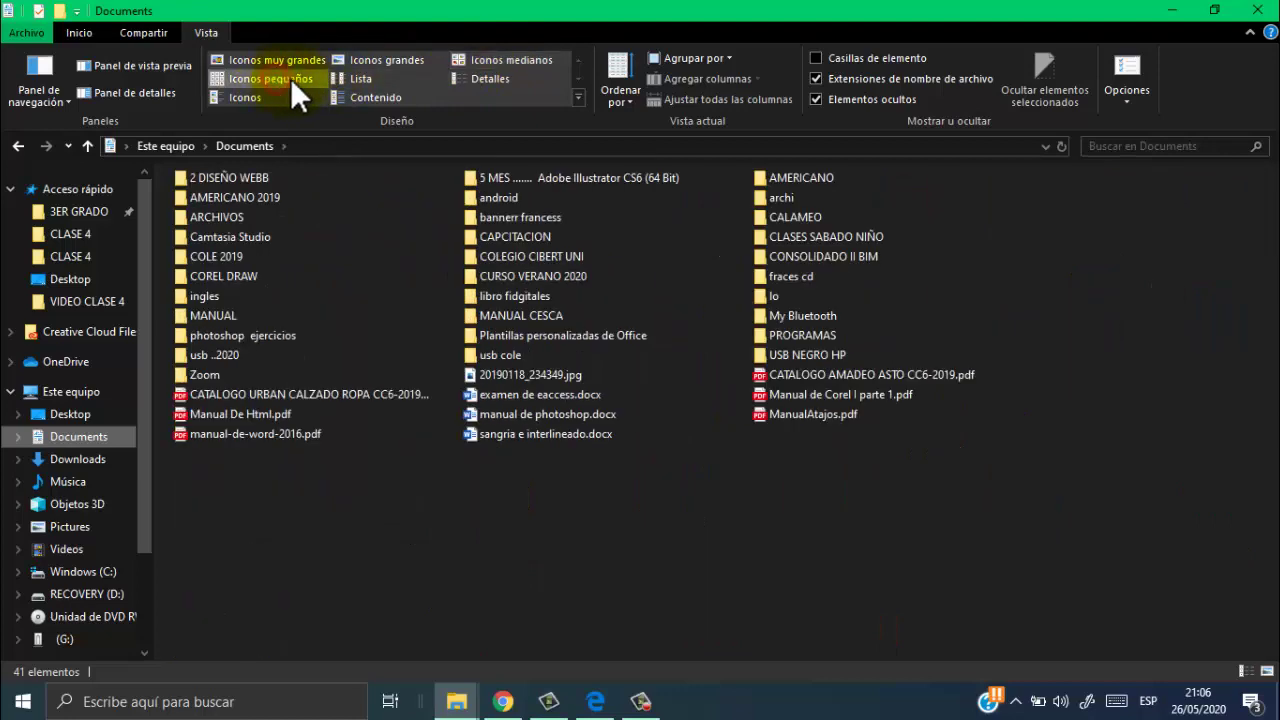
{"action": "left_click", "coordinate": [379, 96]}
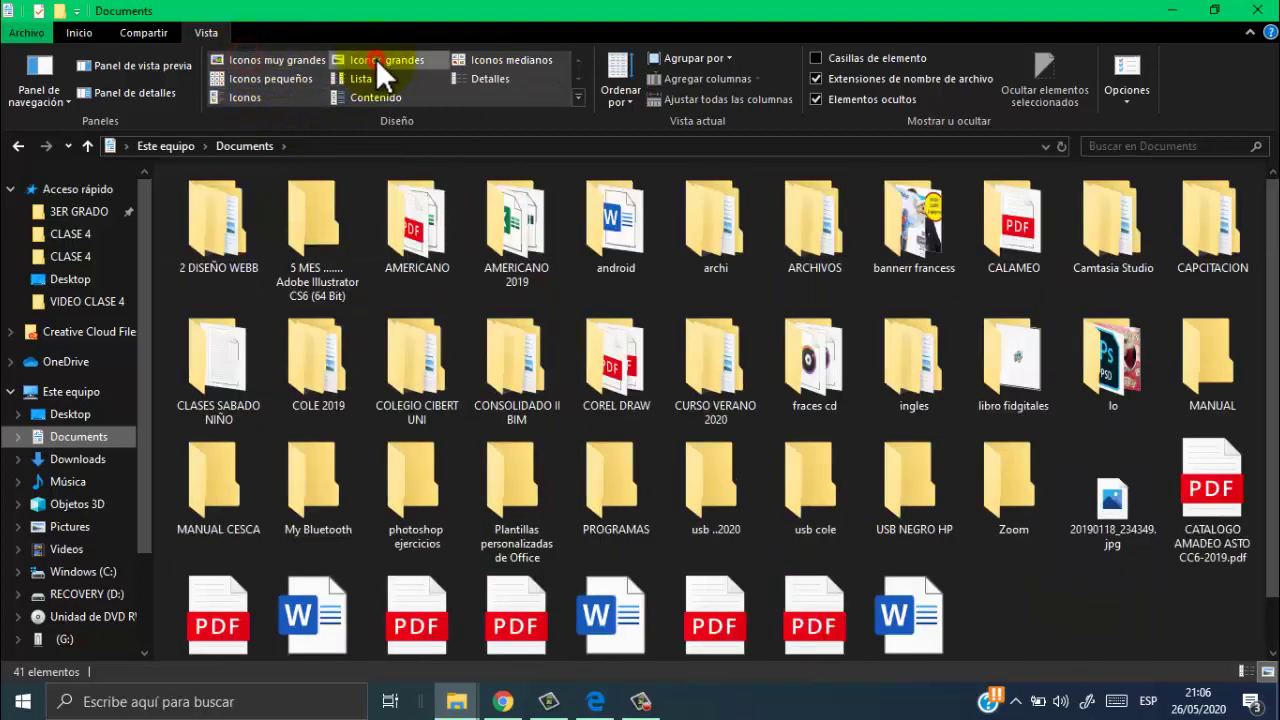
{"action": "left_click", "coordinate": [376, 59]}
{"action": "left_click", "coordinate": [379, 75]}
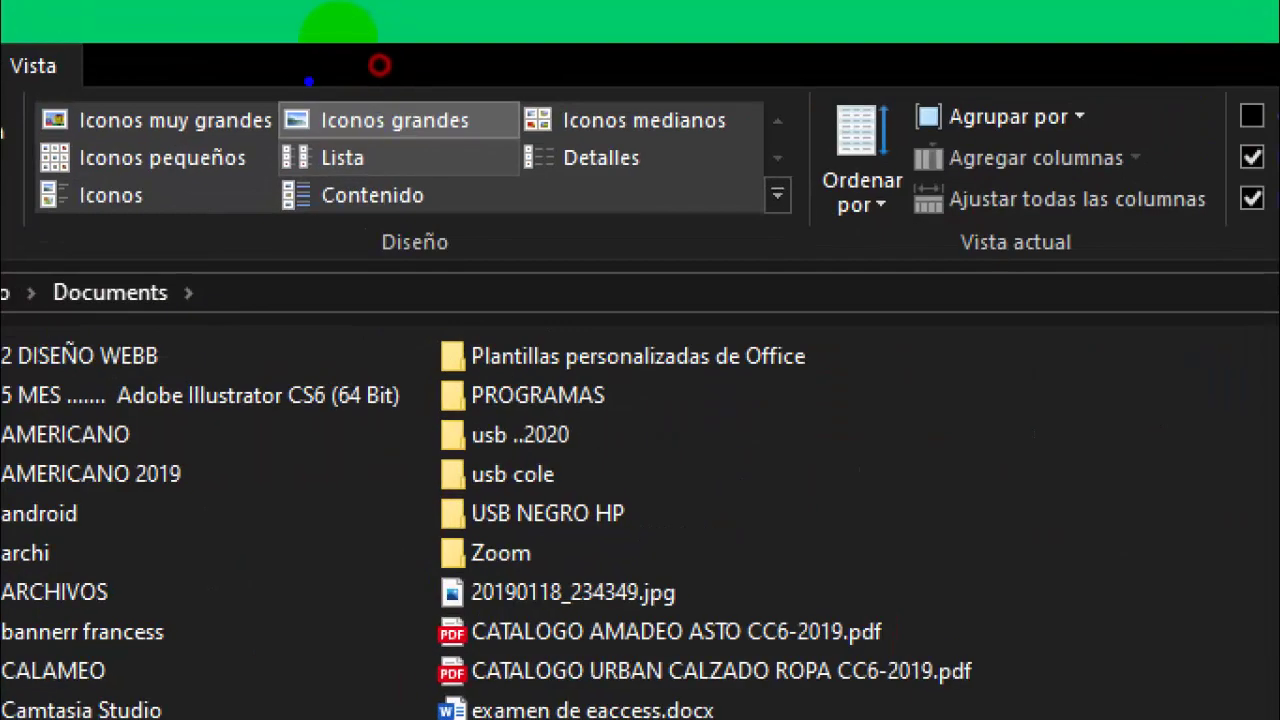
{"action": "left_click", "coordinate": [395, 120]}
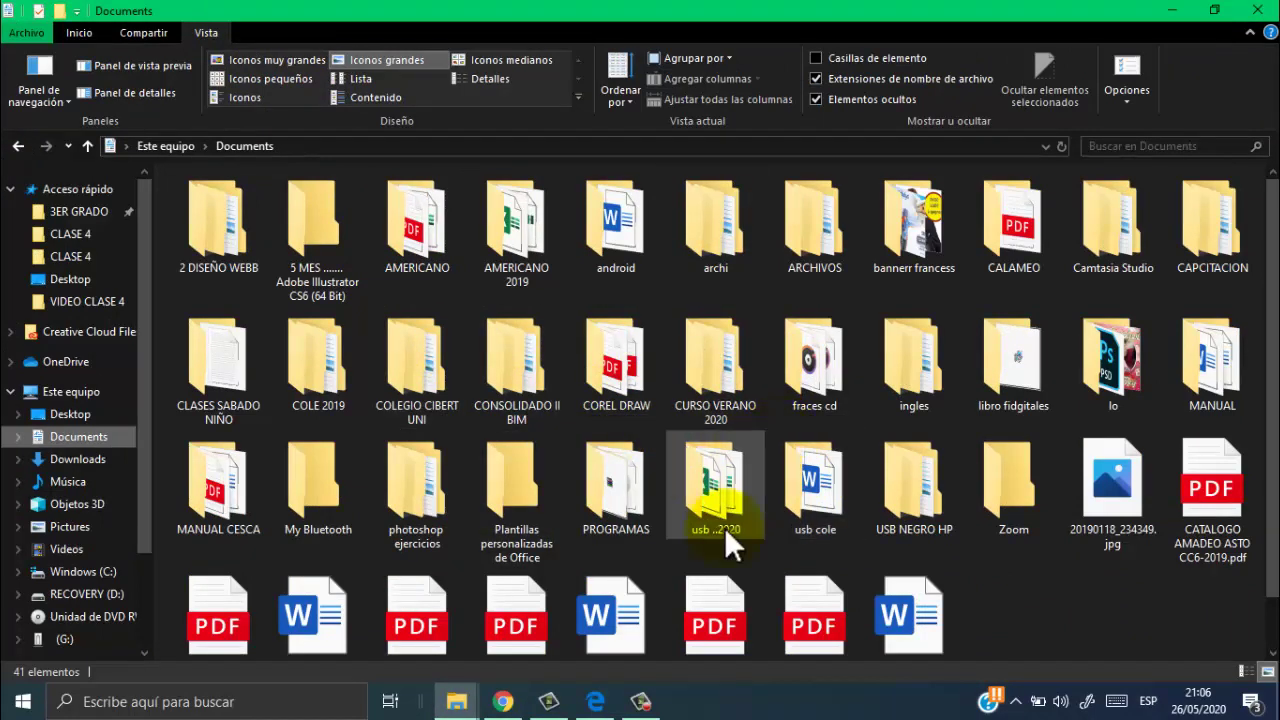
{"action": "left_click", "coordinate": [1168, 4]}
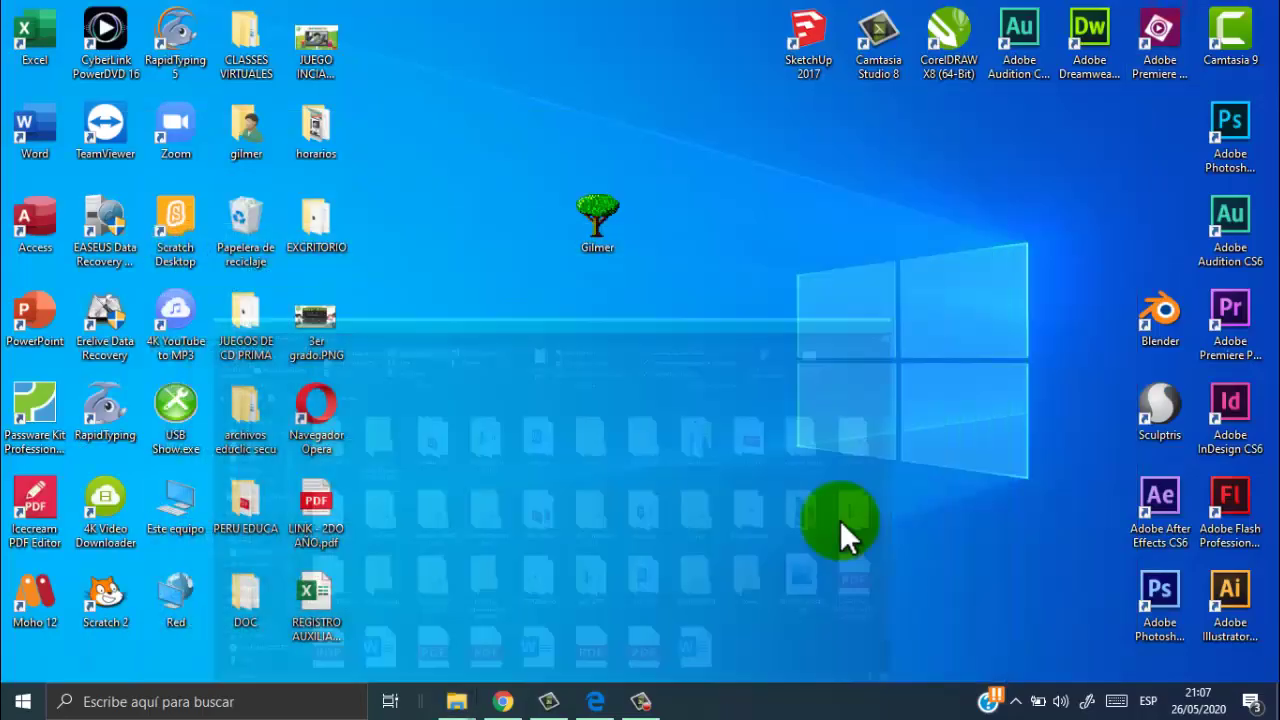
- Switch to the workbook PDF in Microsoft Edge and look over session 4, Organizando carpetas y archivos, on pages 20 to 24
{"action": "left_click", "coordinate": [598, 701]}
{"action": "scroll", "coordinate": [628, 346], "scroll_direction": "up", "scroll_amount": 10}
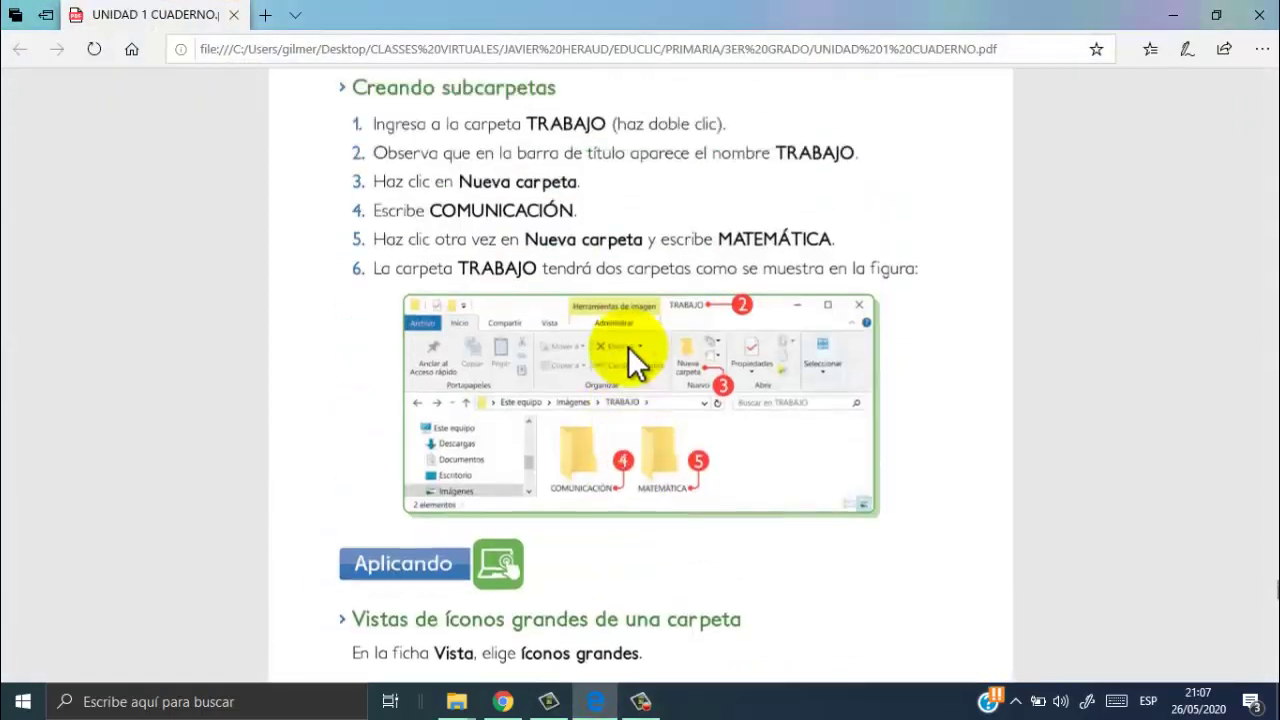
{"action": "scroll", "coordinate": [628, 350], "scroll_direction": "up", "scroll_amount": 15}
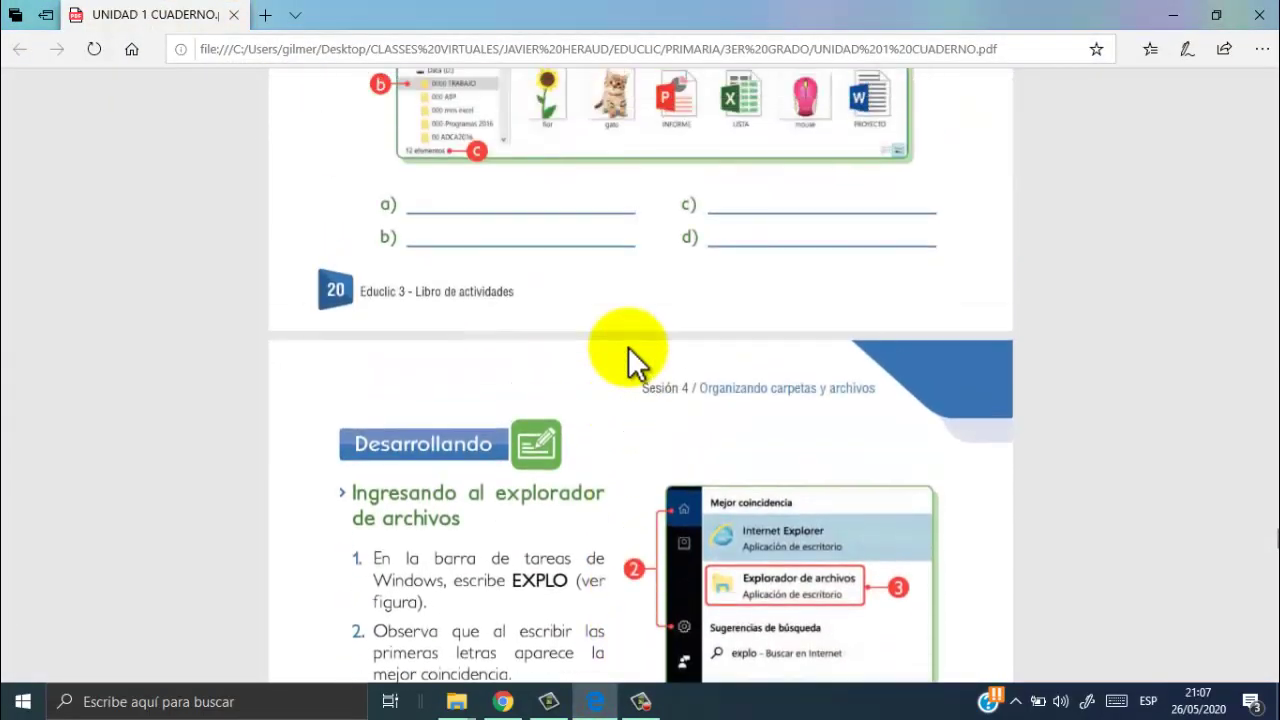
{"action": "scroll", "coordinate": [636, 366], "scroll_direction": "up", "scroll_amount": 5}
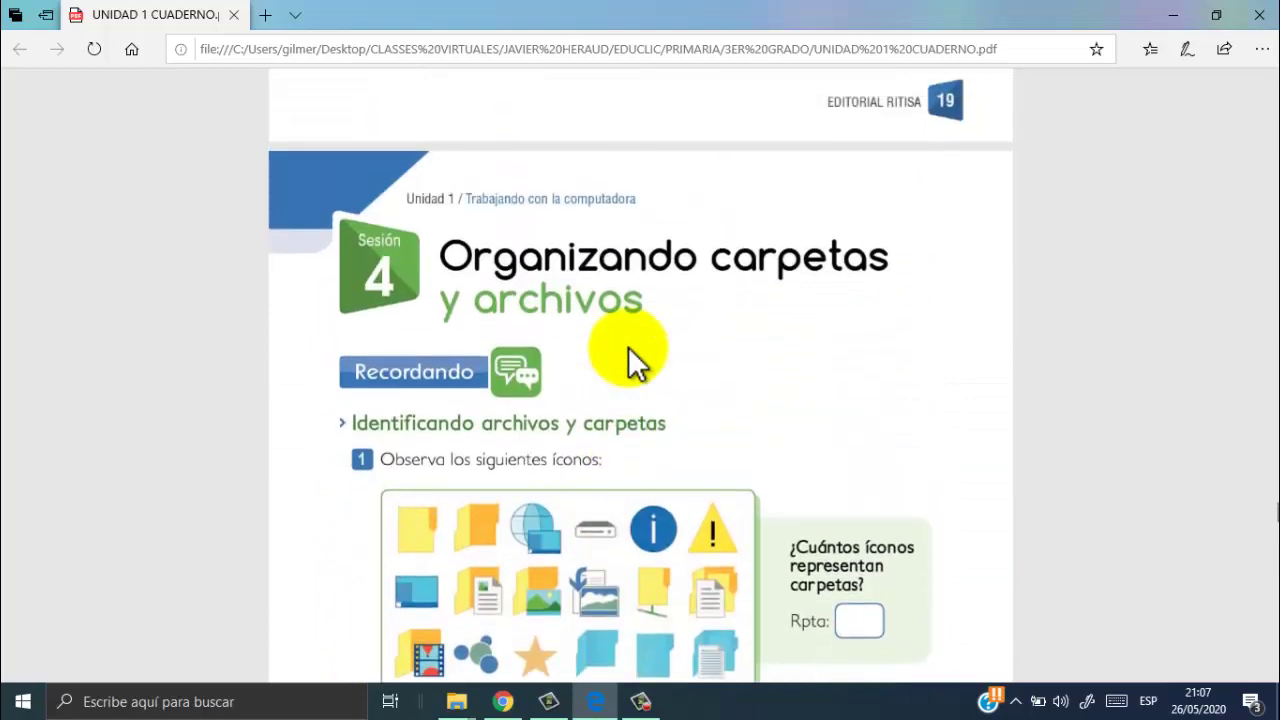
{"action": "scroll", "coordinate": [630, 352], "scroll_direction": "down", "scroll_amount": 10}
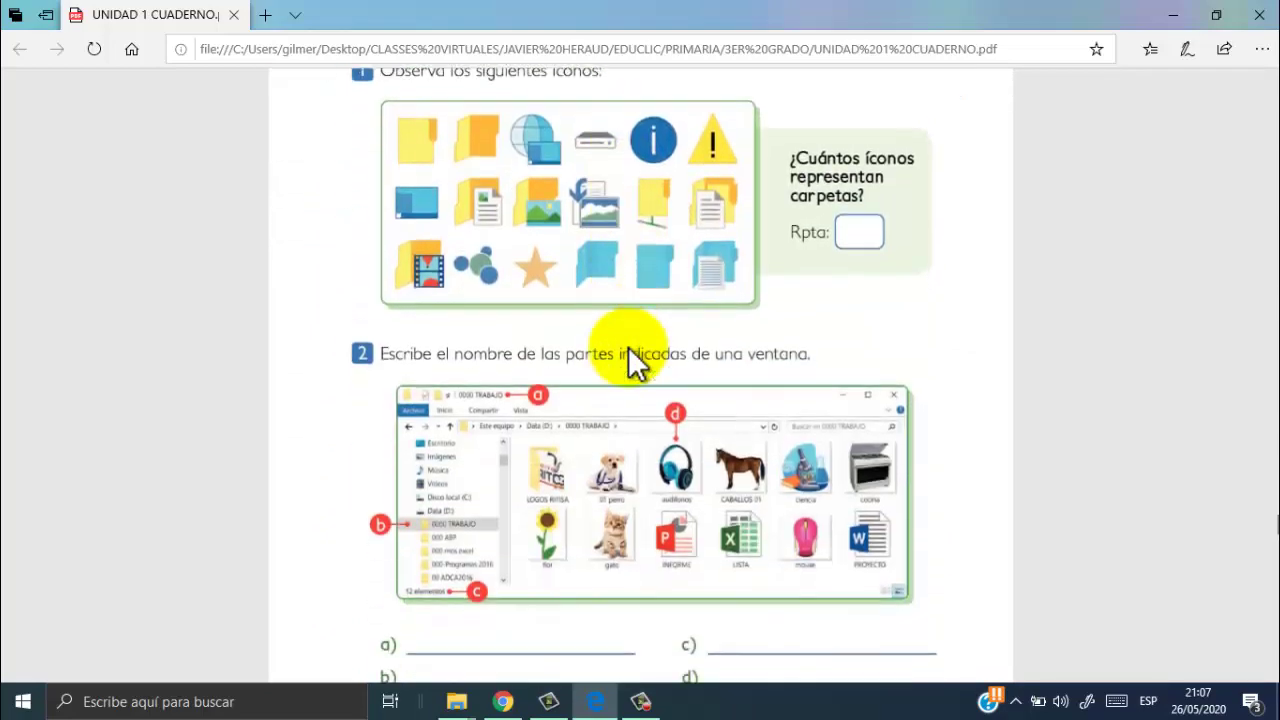
{"action": "scroll", "coordinate": [628, 348], "scroll_direction": "down", "scroll_amount": 20}
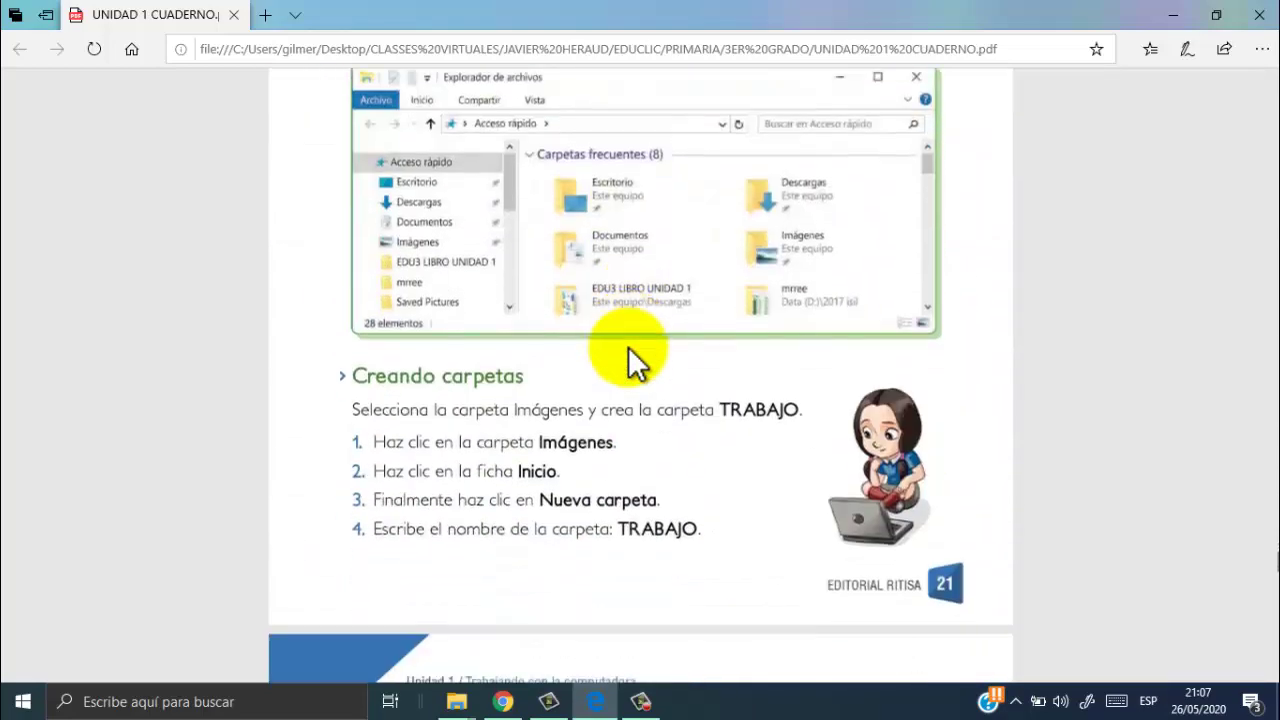
{"action": "scroll", "coordinate": [630, 350], "scroll_direction": "down", "scroll_amount": 15}
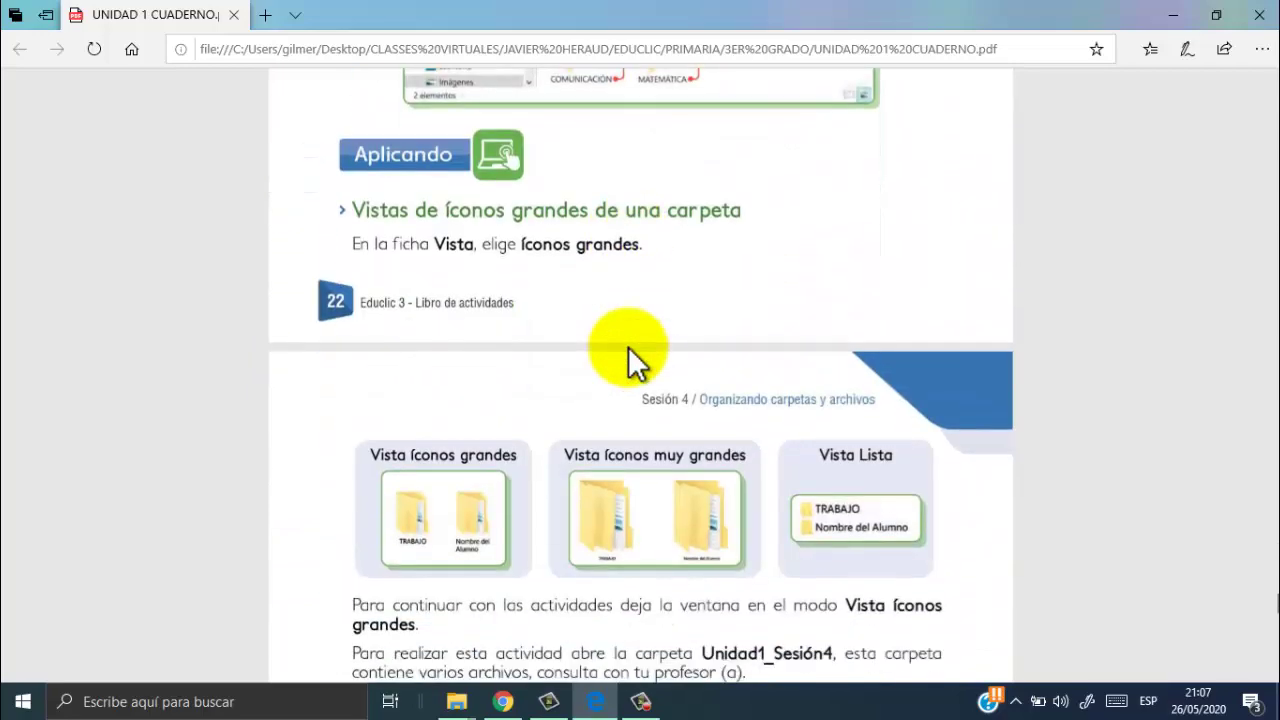
{"action": "scroll", "coordinate": [628, 346], "scroll_direction": "down", "scroll_amount": 15}
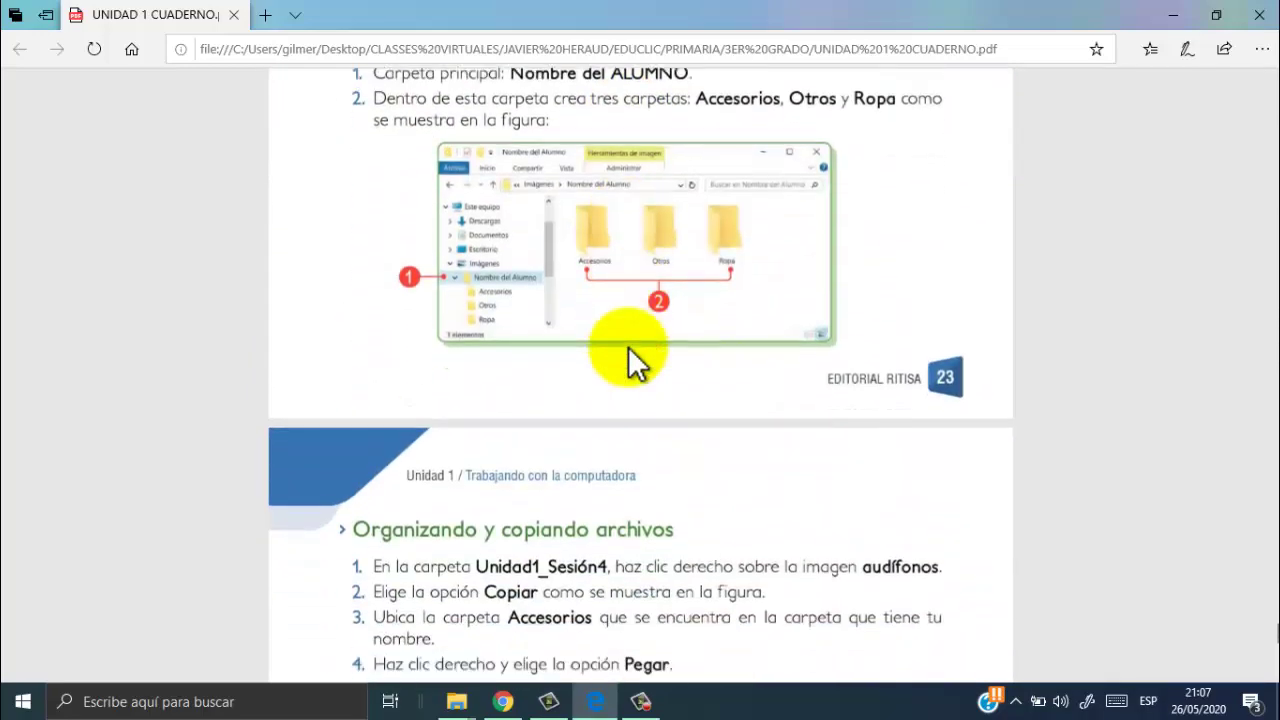
{"action": "scroll", "coordinate": [628, 348], "scroll_direction": "down", "scroll_amount": 2}
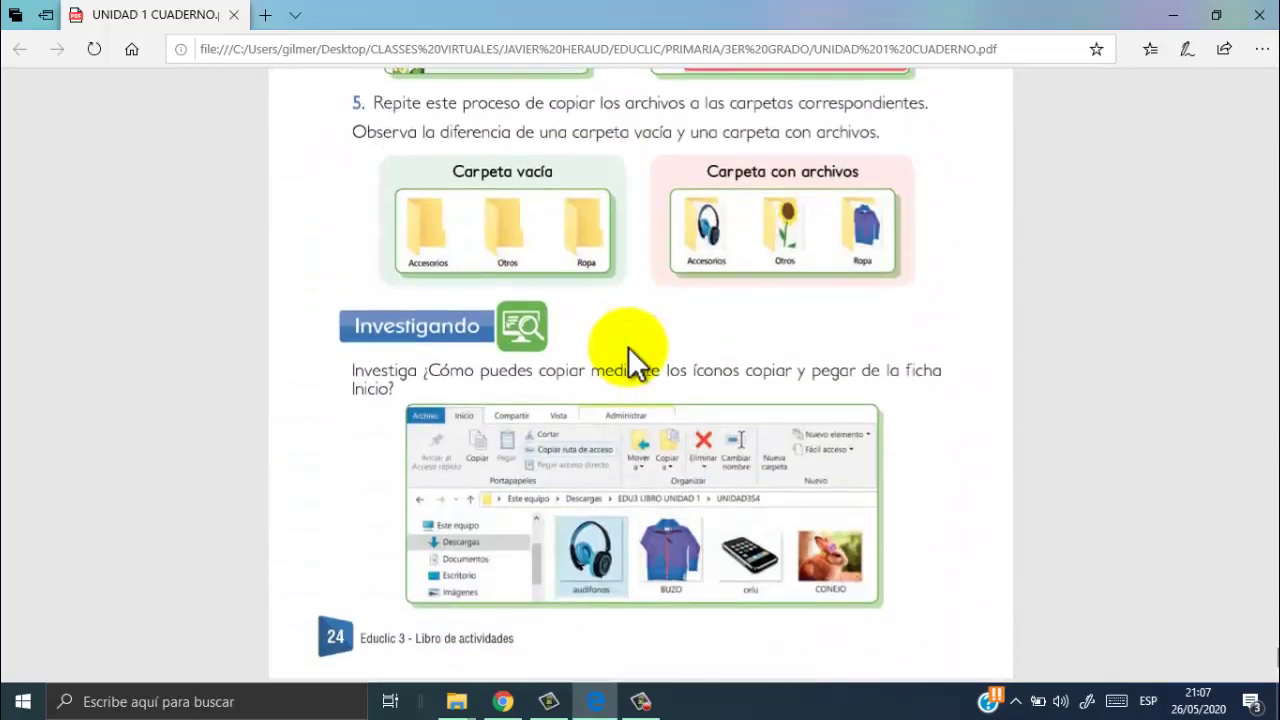
{"action": "scroll", "coordinate": [628, 350], "scroll_direction": "up", "scroll_amount": 20}
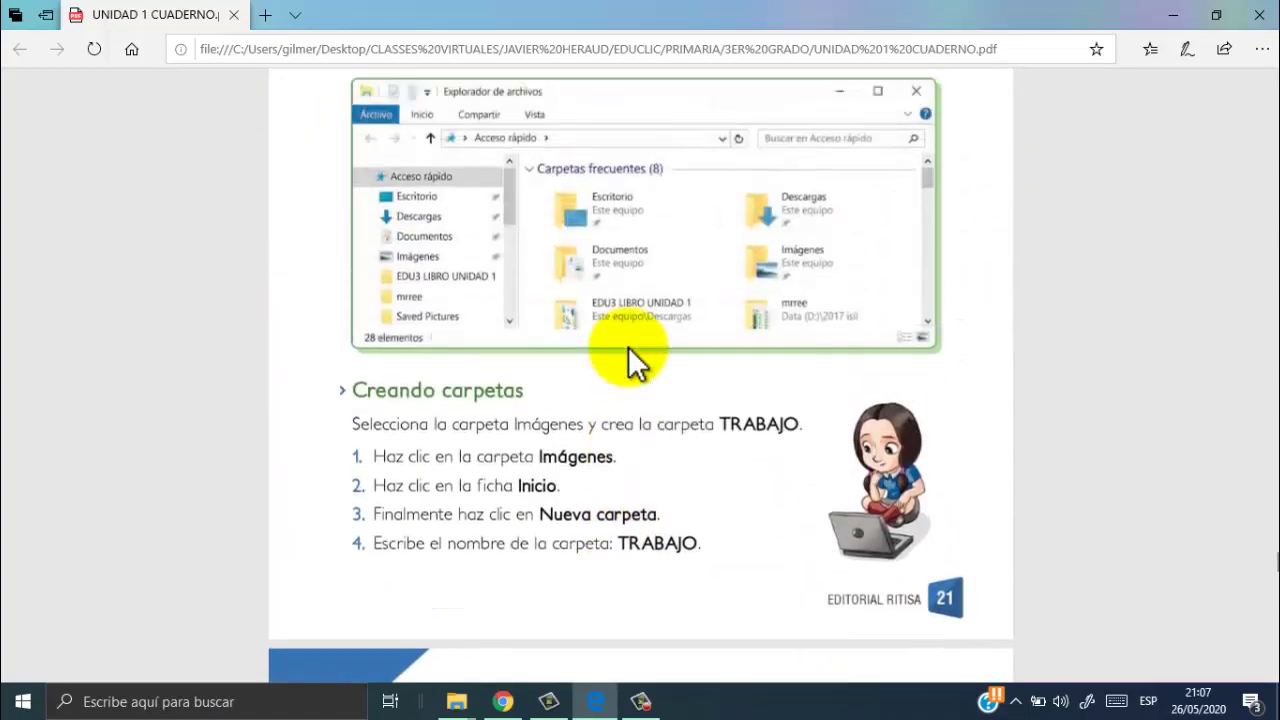
{"action": "scroll", "coordinate": [628, 346], "scroll_direction": "up", "scroll_amount": 20}
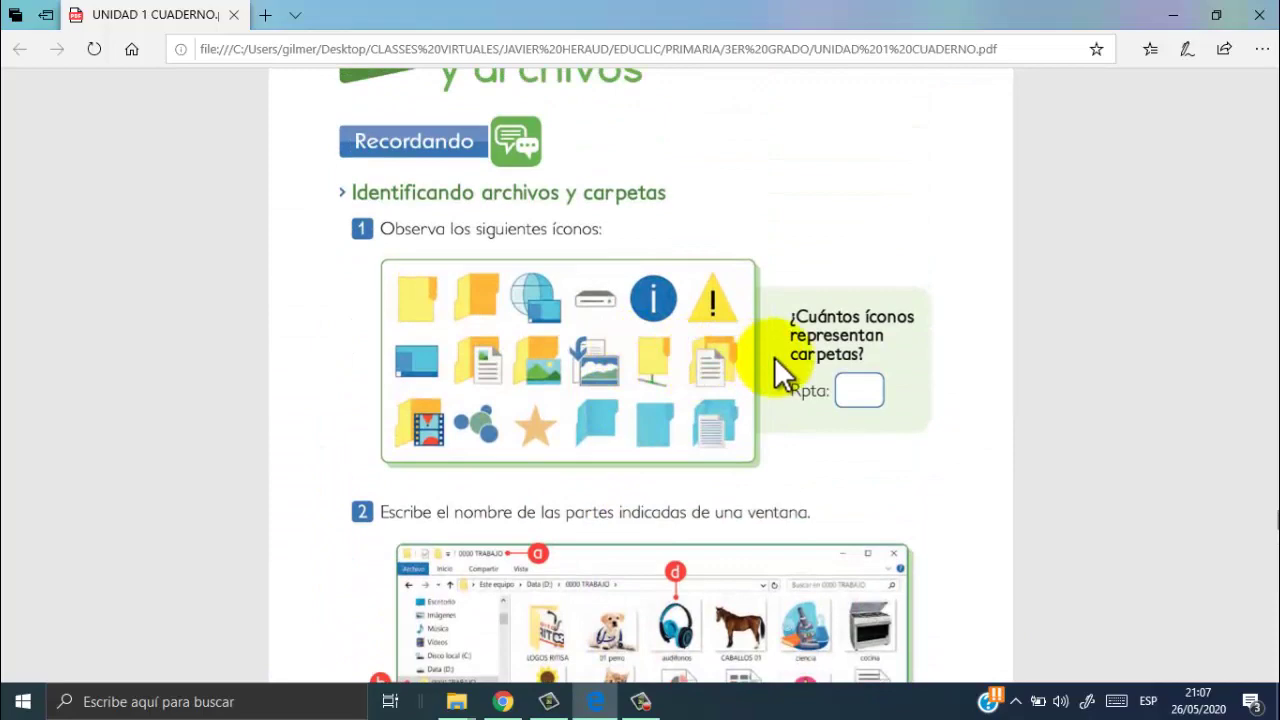
- Review the workbook's exercises on folder icons and window parts, and its instructions for opening the file explorer and creating folders and subfolders
{"action": "left_click", "coordinate": [849, 385]}
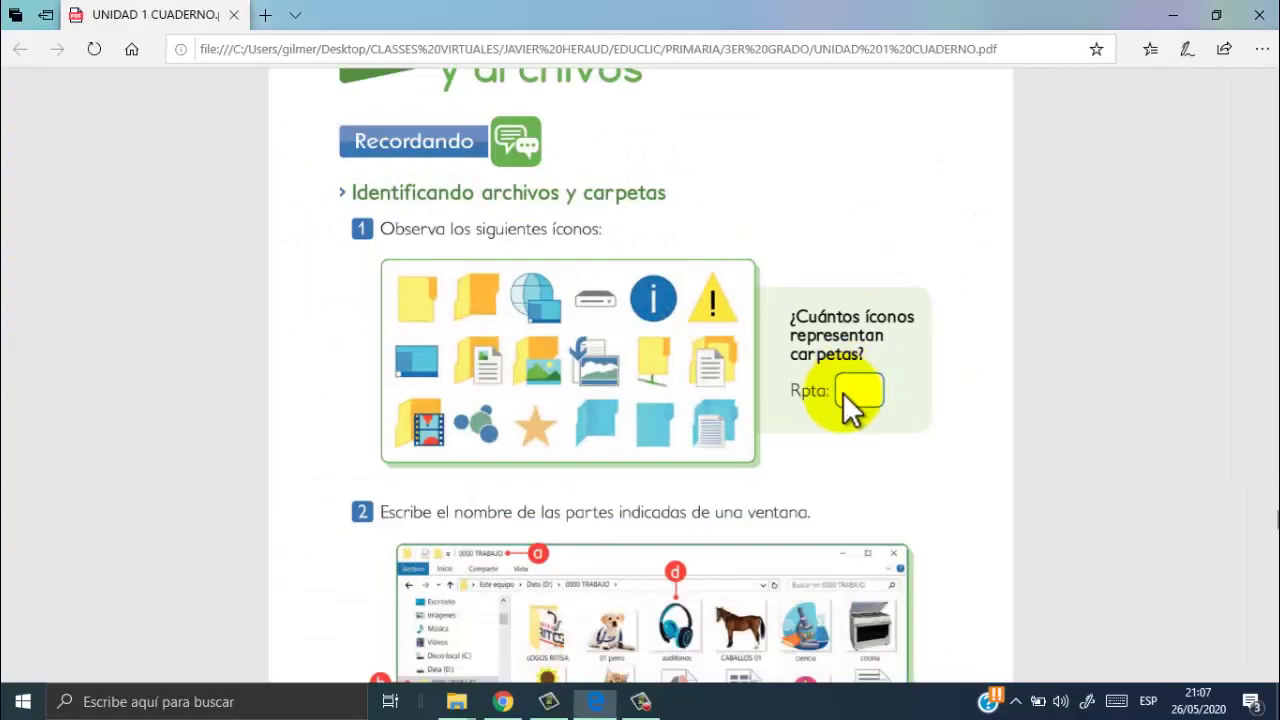
{"action": "scroll", "coordinate": [845, 390], "scroll_direction": "down", "scroll_amount": 4}
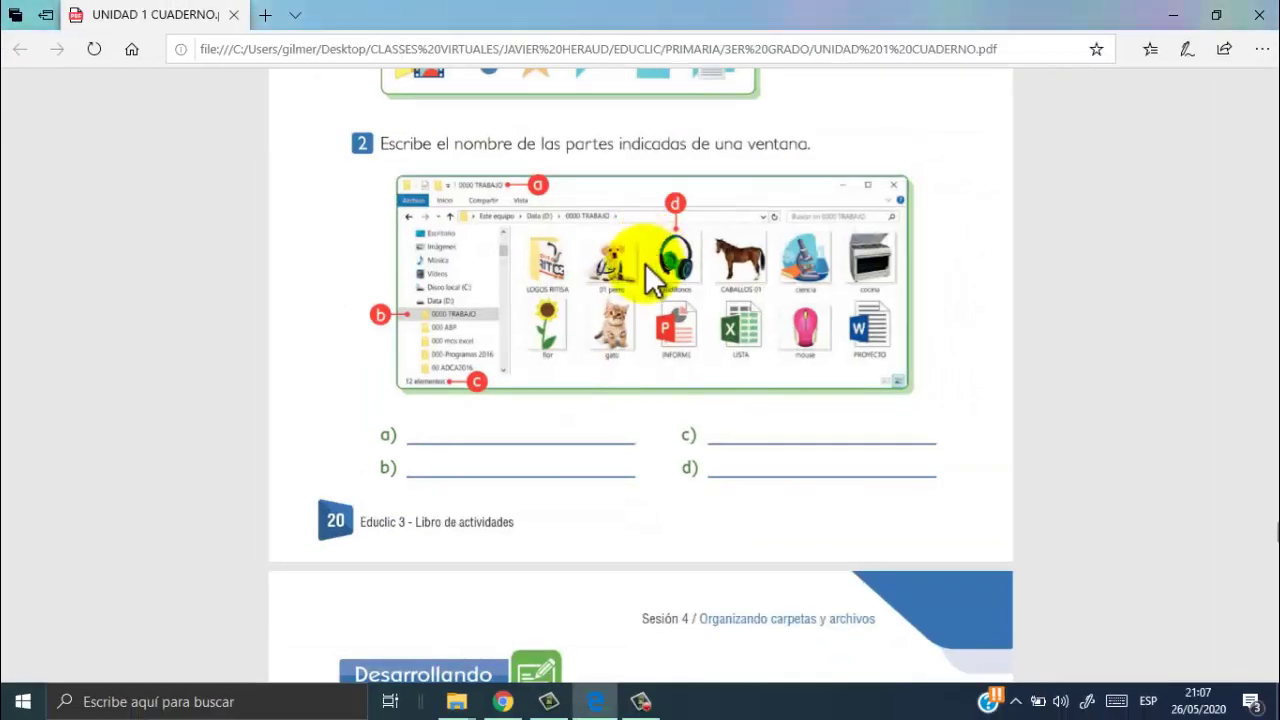
{"action": "scroll", "coordinate": [648, 249], "scroll_direction": "down", "scroll_amount": 5}
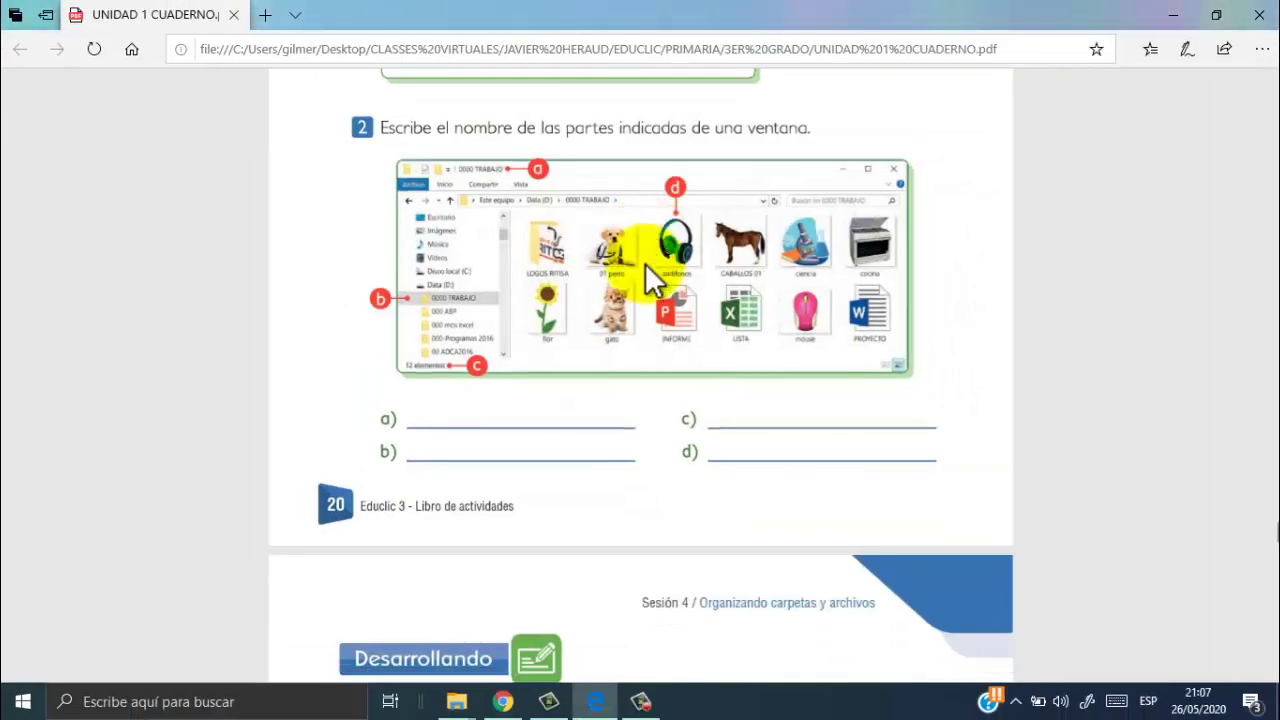
{"action": "scroll", "coordinate": [645, 263], "scroll_direction": "down", "scroll_amount": 3}
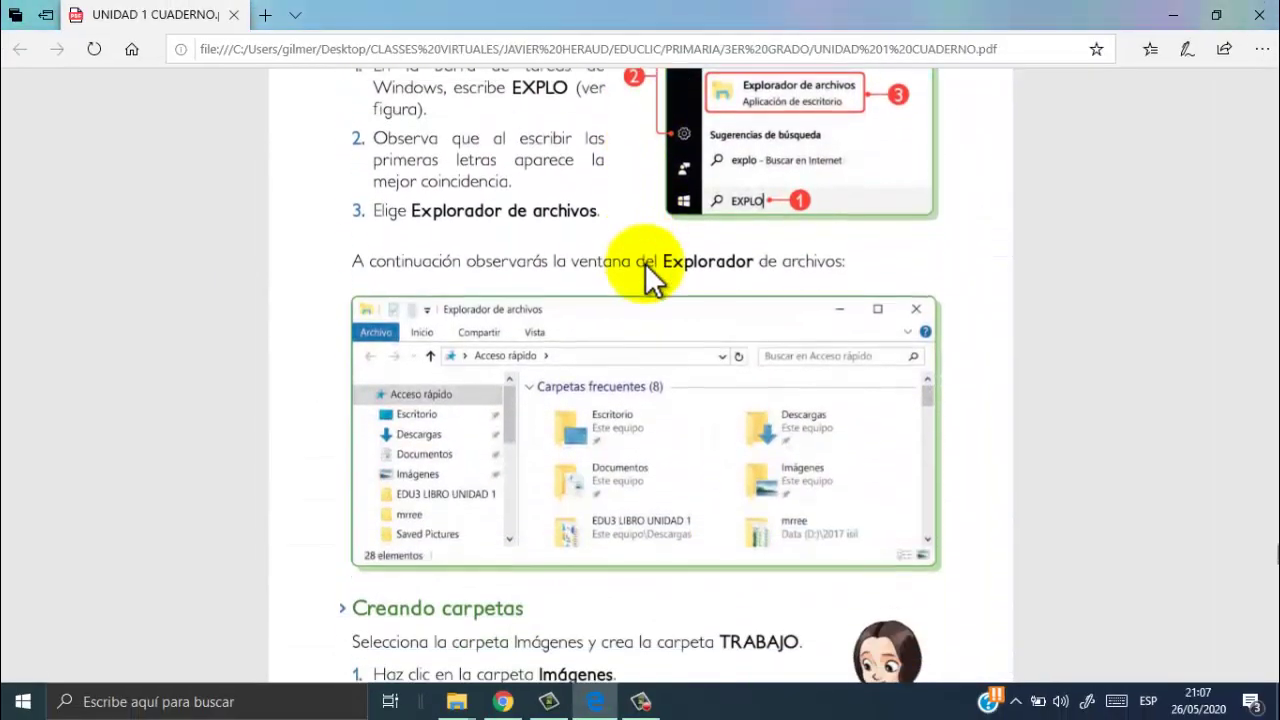
{"action": "scroll", "coordinate": [645, 263], "scroll_direction": "down", "scroll_amount": 4}
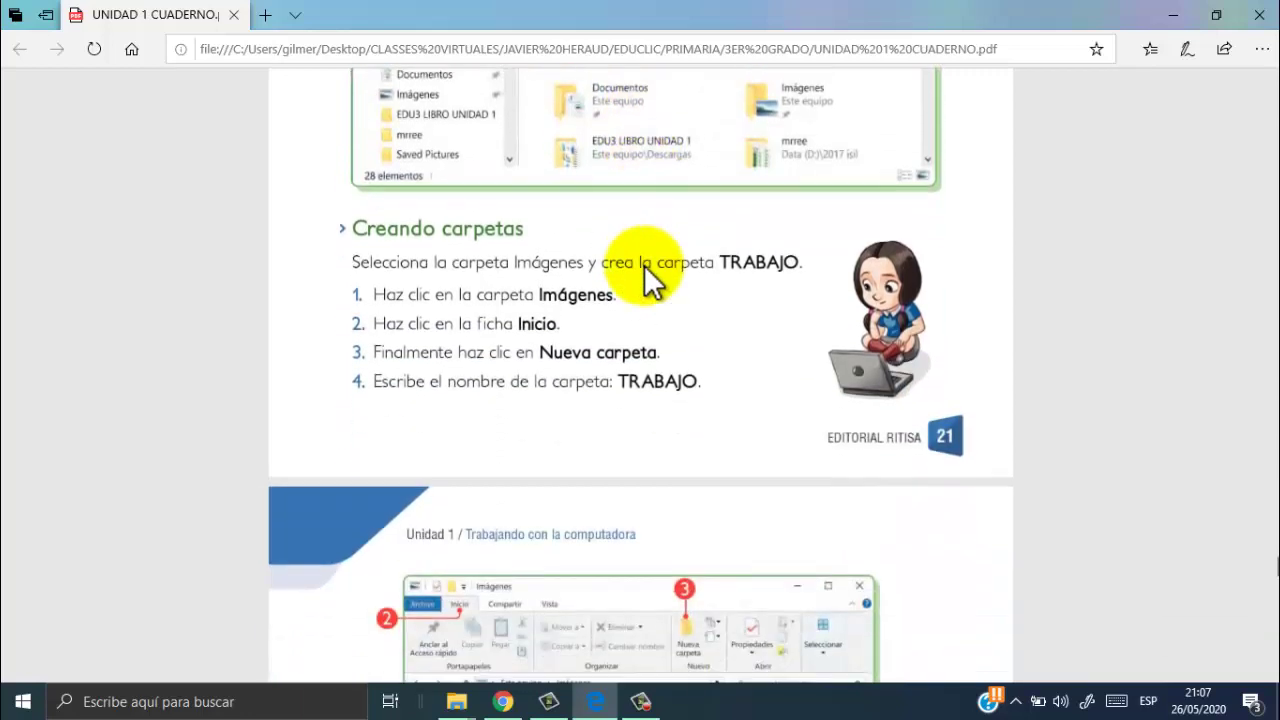
{"action": "scroll", "coordinate": [644, 265], "scroll_direction": "down", "scroll_amount": 4}
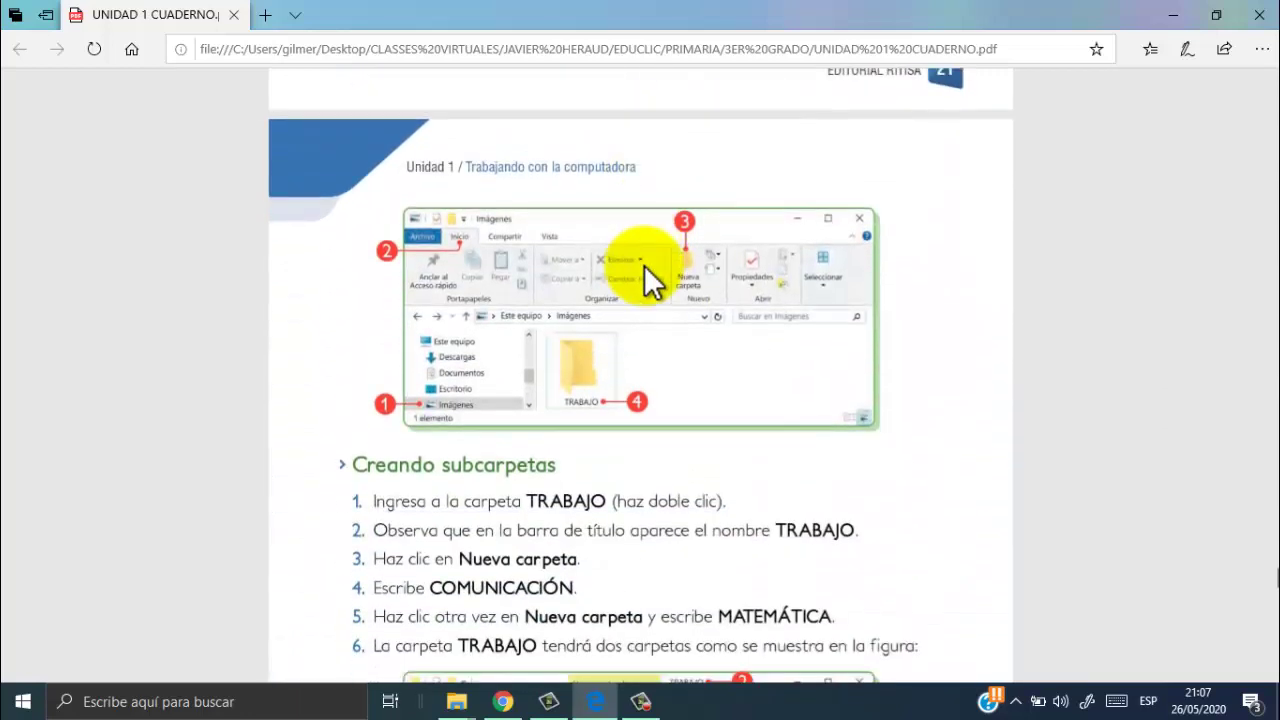
{"action": "scroll", "coordinate": [644, 266], "scroll_direction": "down", "scroll_amount": 1}
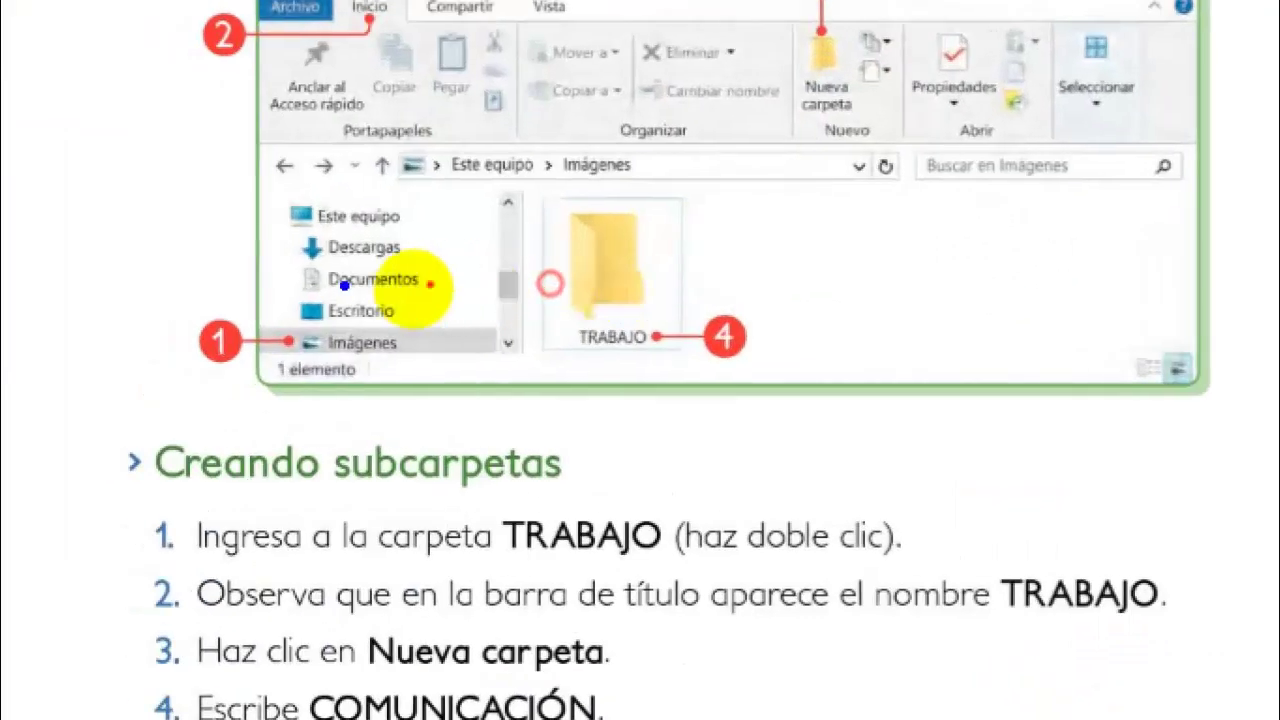
{"action": "mouse_move", "coordinate": [412, 287]}
{"action": "left_mouse_down"}
{"action": "mouse_move", "coordinate": [409, 277]}
{"action": "mouse_move", "coordinate": [586, 229]}
{"action": "mouse_move", "coordinate": [528, 300]}
{"action": "mouse_move", "coordinate": [593, 335]}
{"action": "mouse_move", "coordinate": [680, 277]}
{"action": "left_mouse_up"}
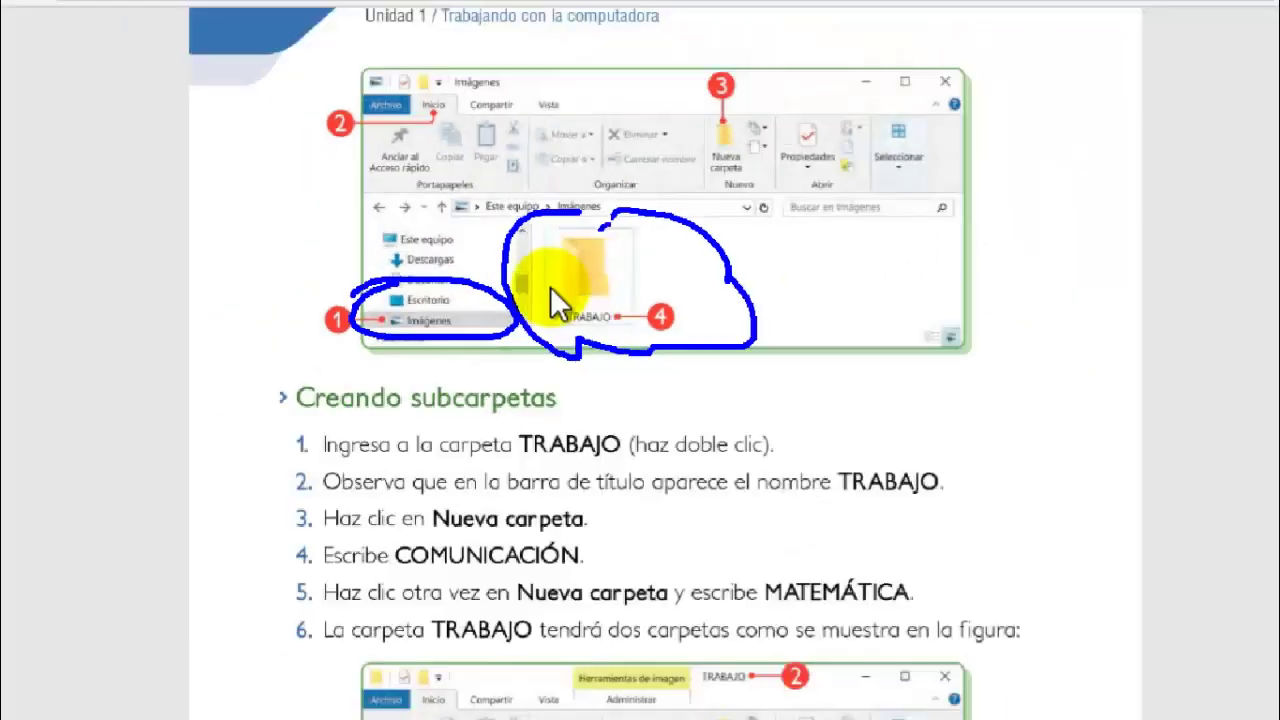
{"action": "scroll", "coordinate": [591, 369], "scroll_direction": "down", "scroll_amount": 4}
{"action": "scroll", "coordinate": [621, 399], "scroll_direction": "down", "scroll_amount": 1}
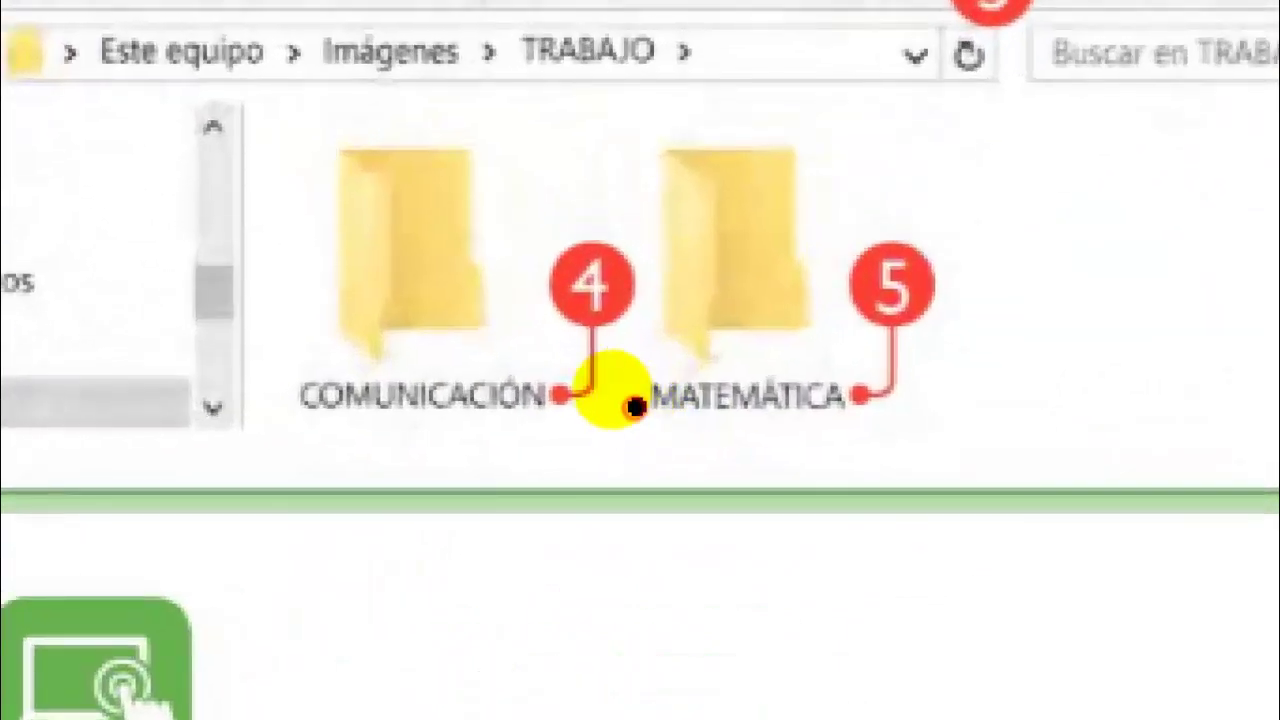
- Mark the COMUNICACIÓN and MATEMÁTICA folders and the workbook's large and very large icon view examples with blue check marks
{"action": "mouse_move", "coordinate": [456, 223]}
{"action": "left_mouse_down"}
{"action": "mouse_move", "coordinate": [543, 229]}
{"action": "mouse_move", "coordinate": [600, 102]}
{"action": "left_mouse_up"}
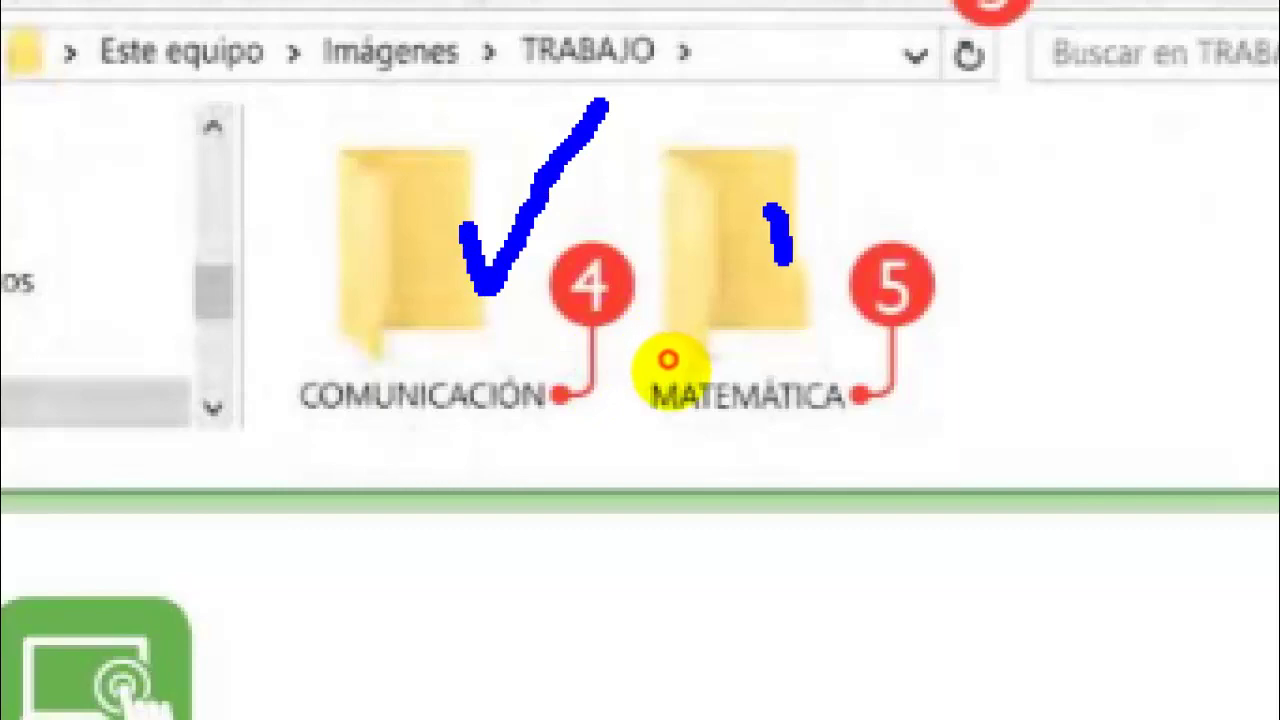
{"action": "left_click_drag", "start_coordinate": [785, 262], "coordinate": [1028, 100]}
{"action": "scroll", "coordinate": [631, 424], "scroll_direction": "down", "scroll_amount": 3}
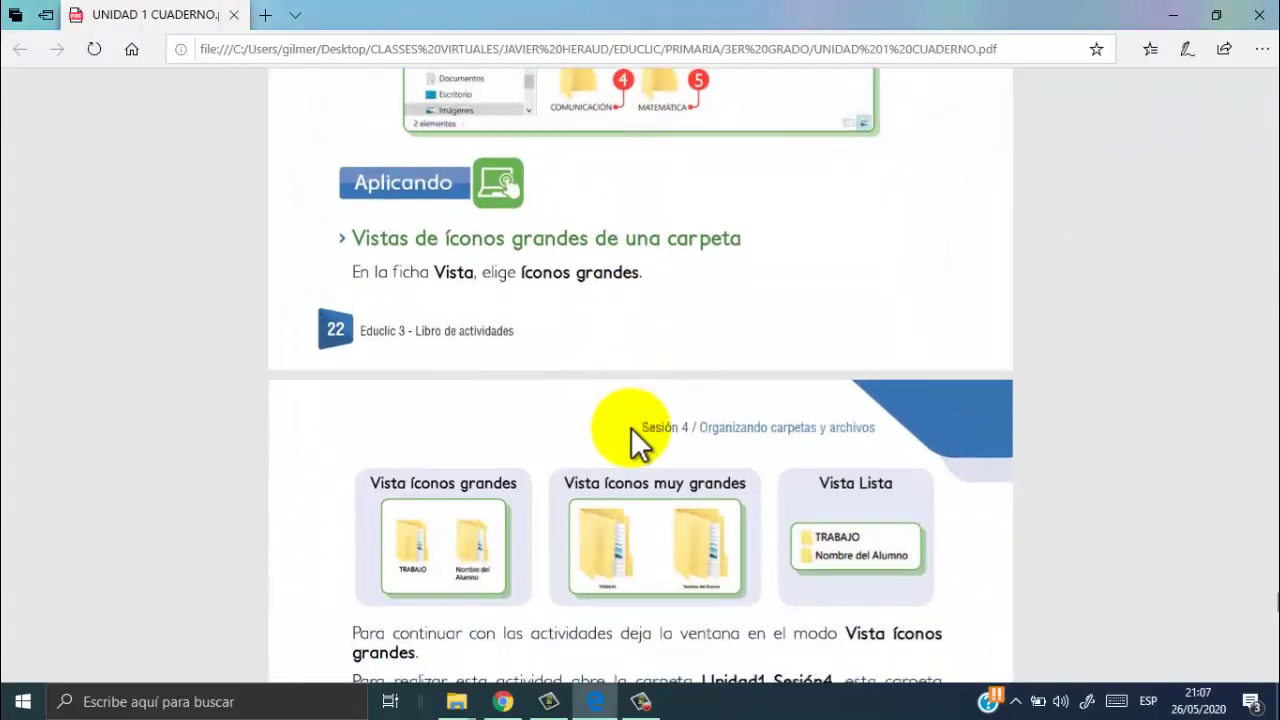
{"action": "scroll", "coordinate": [631, 427], "scroll_direction": "down", "scroll_amount": 3}
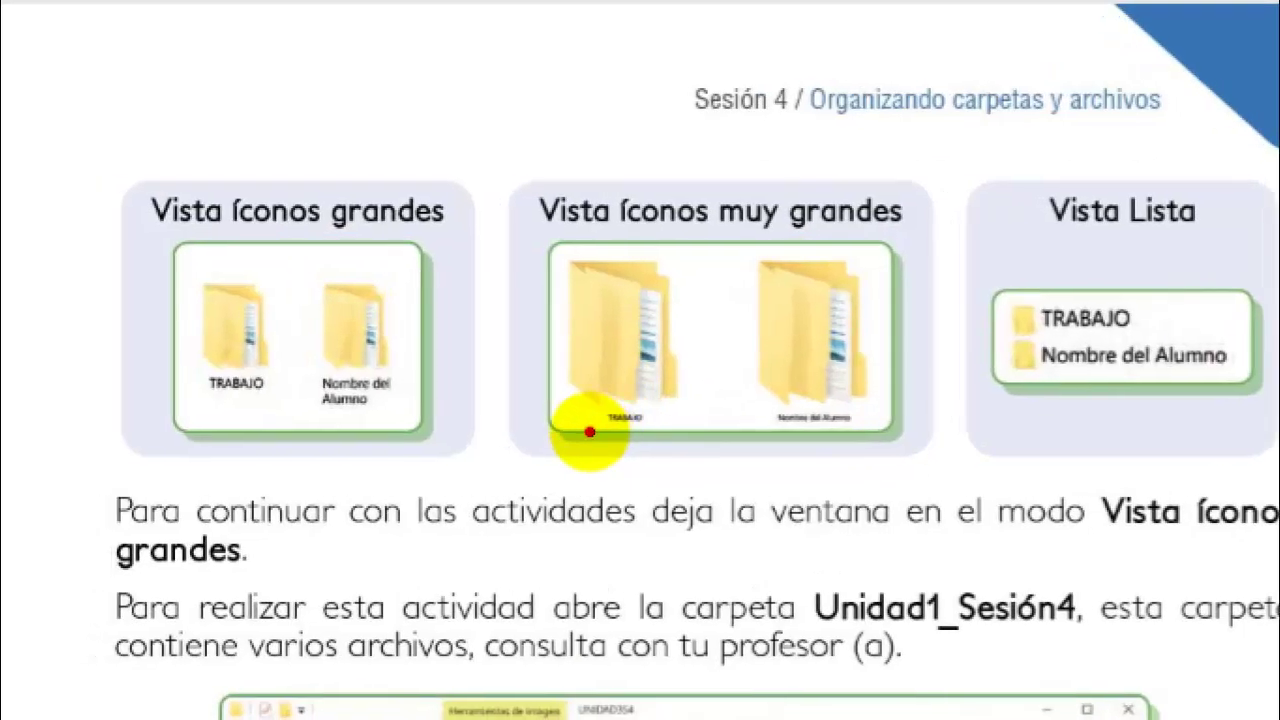
{"action": "left_click_drag", "start_coordinate": [416, 314], "coordinate": [497, 210]}
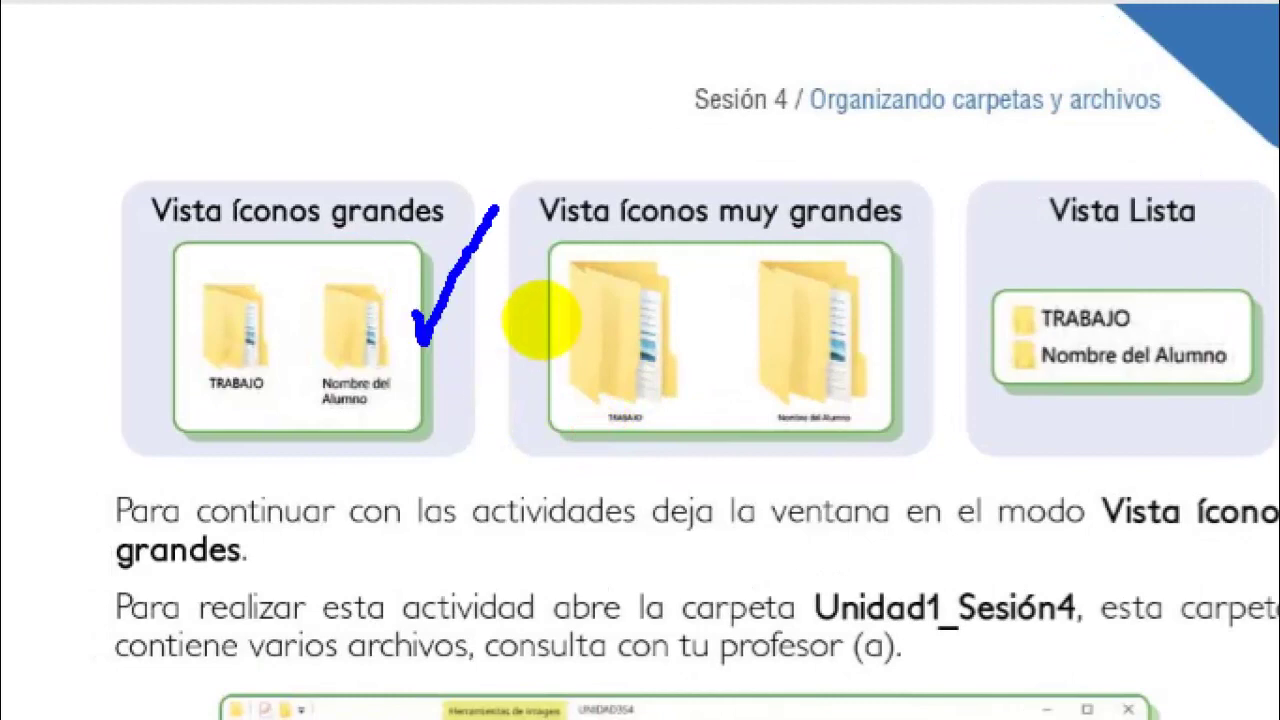
{"action": "left_click_drag", "start_coordinate": [751, 340], "coordinate": [828, 232]}
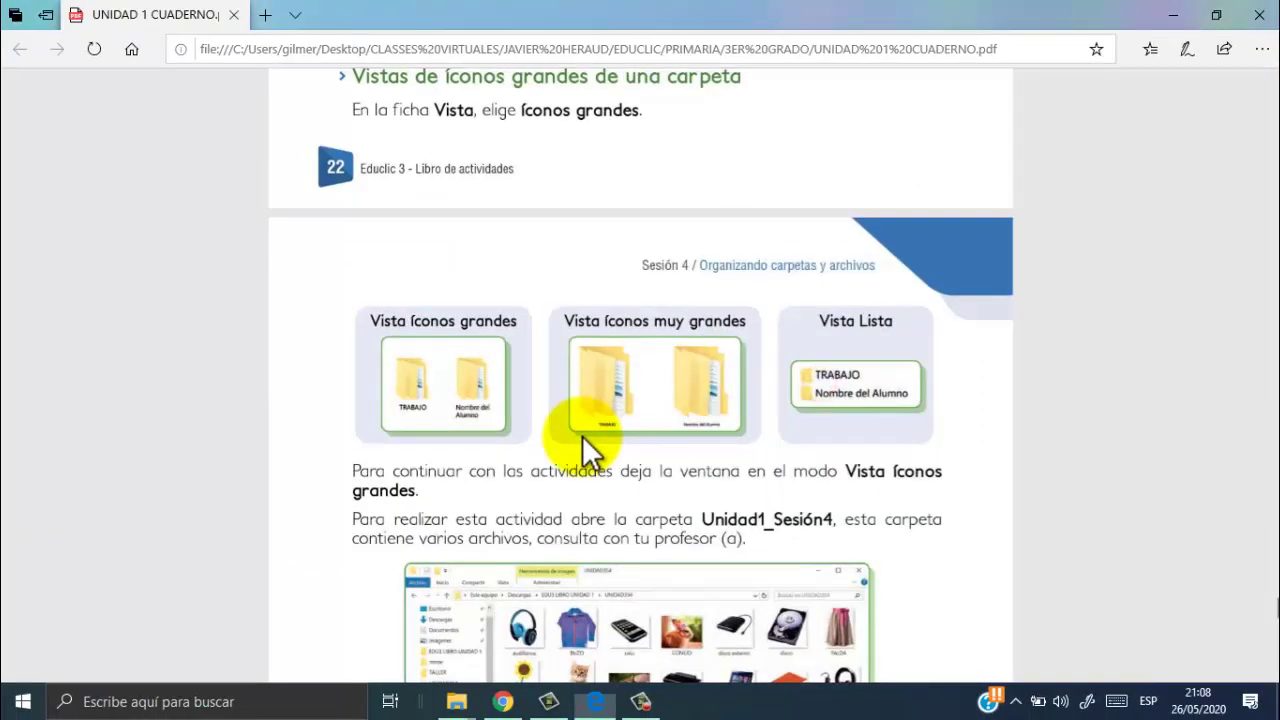
- Review the workbook's Unidad1_Sesión4 activity and mark its sample folder picture with a freehand stroke
{"action": "scroll", "coordinate": [583, 450], "scroll_direction": "down", "scroll_amount": 2}
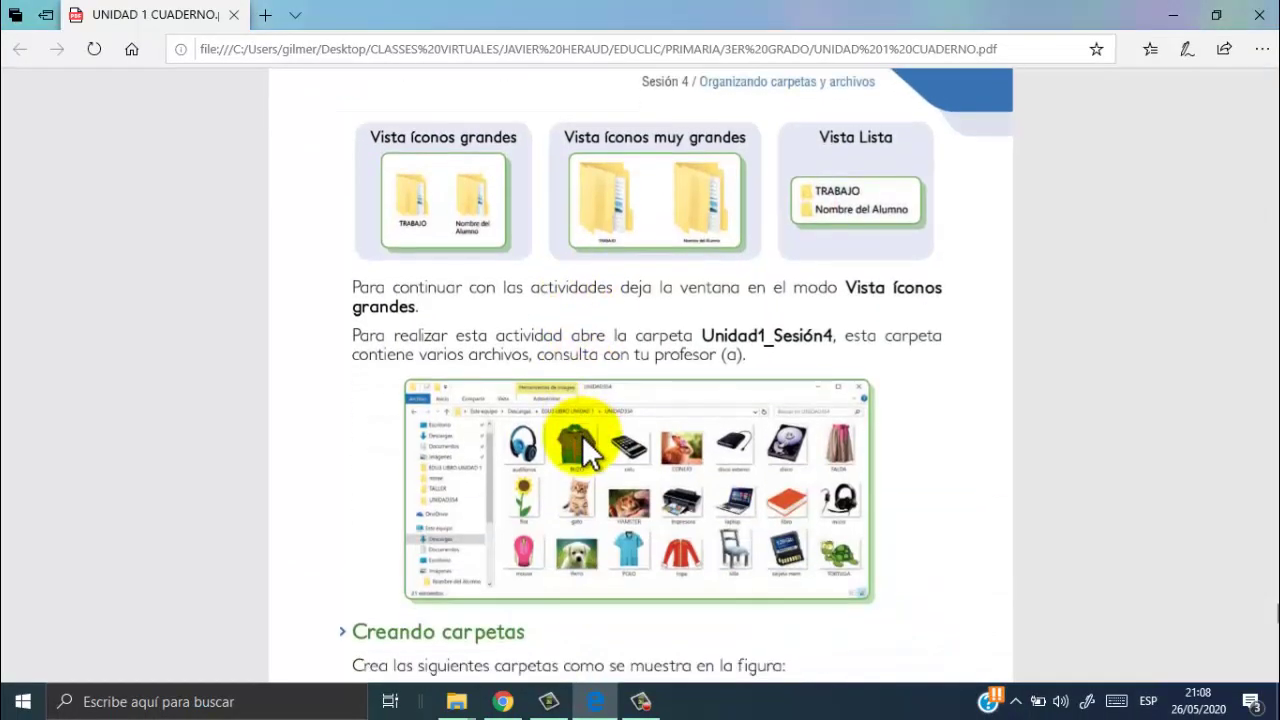
{"action": "scroll", "coordinate": [582, 435], "scroll_direction": "down", "scroll_amount": 1}
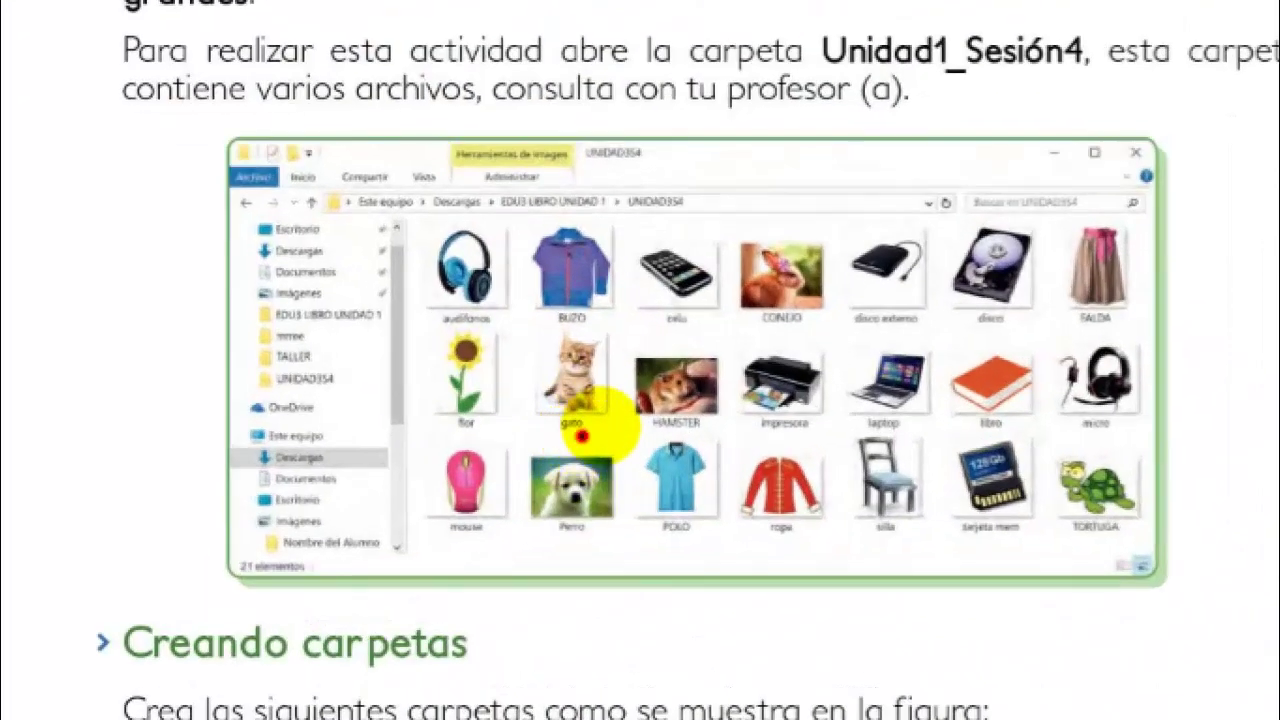
{"action": "left_click_drag", "start_coordinate": [610, 411], "coordinate": [751, 354]}
- Review the workbook's instructions on creating folders and copying files, and draw blue arrows to the folders in the Carpeta con archivos example
{"action": "scroll", "coordinate": [752, 352], "scroll_direction": "down", "scroll_amount": 9}
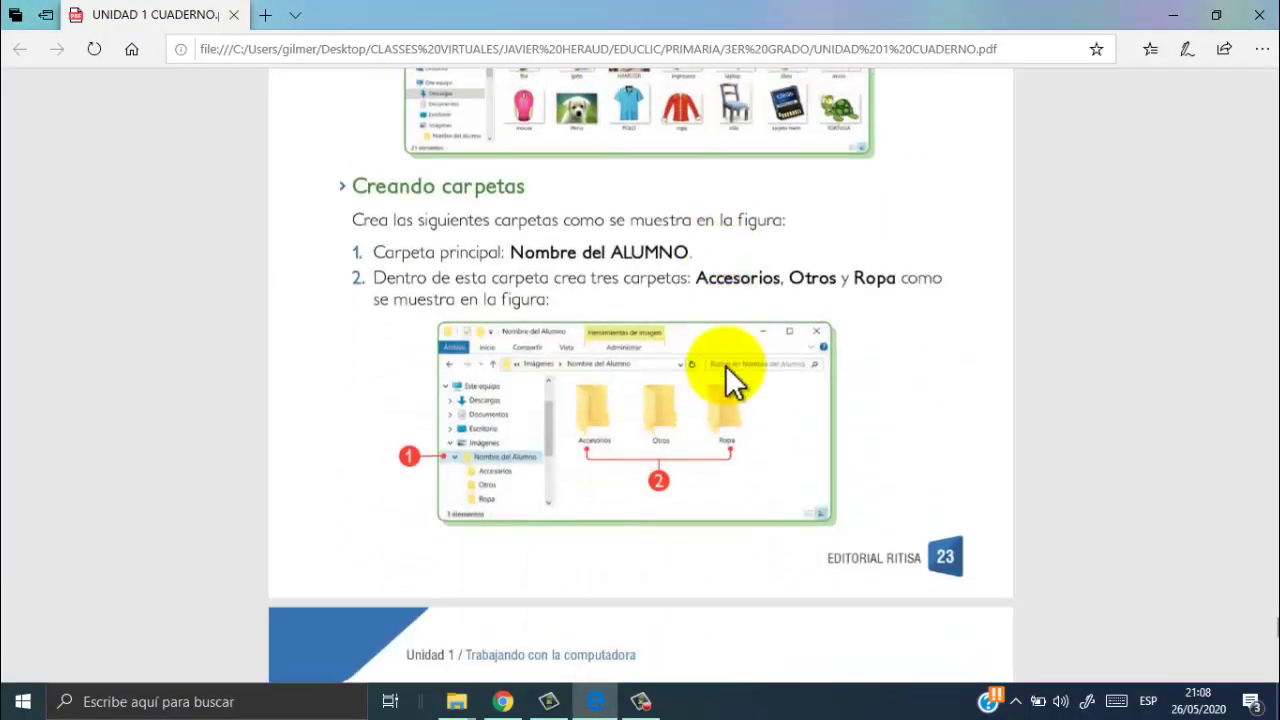
{"action": "scroll", "coordinate": [729, 378], "scroll_direction": "down", "scroll_amount": 5}
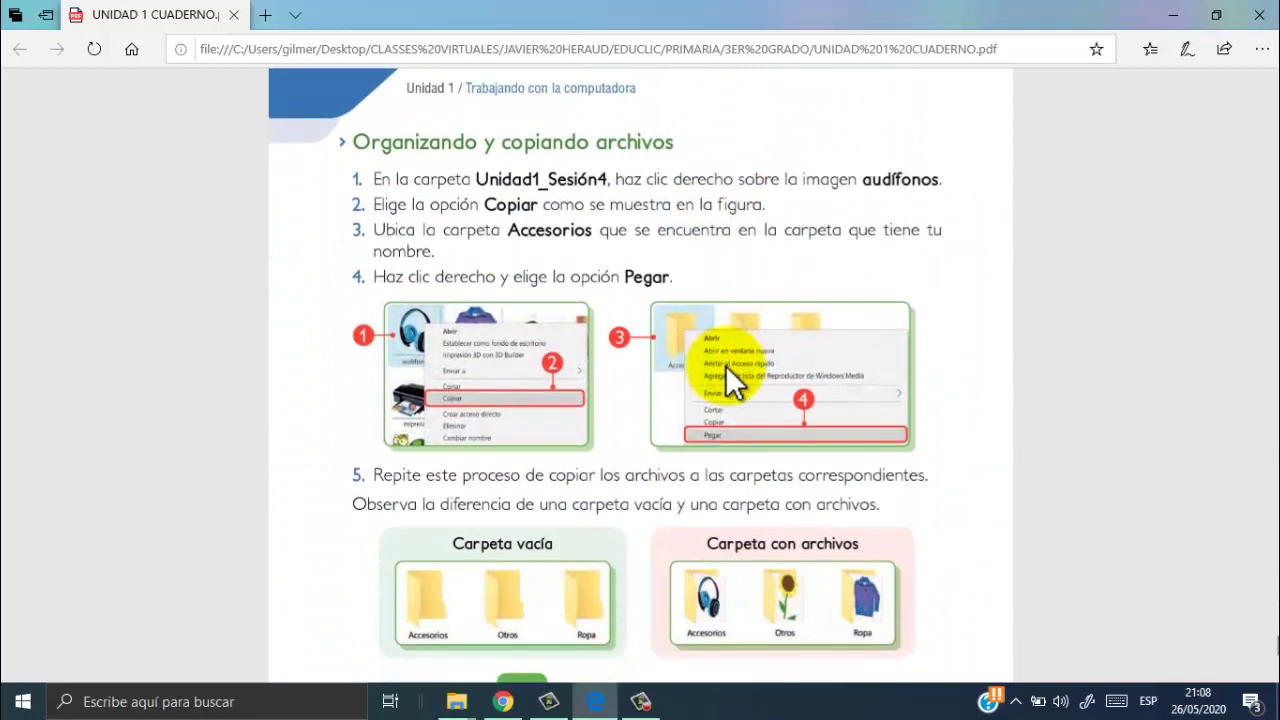
{"action": "scroll", "coordinate": [727, 367], "scroll_direction": "down", "scroll_amount": 1}
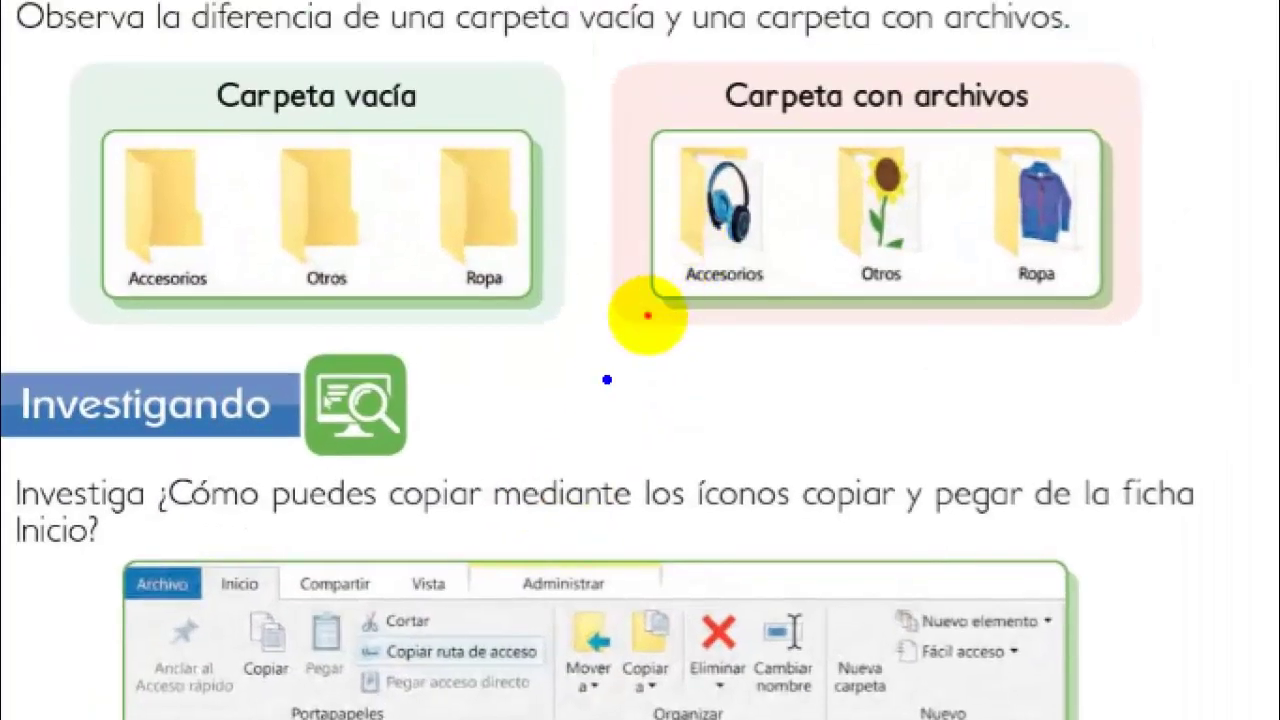
{"action": "left_click_drag", "start_coordinate": [607, 379], "coordinate": [714, 210]}
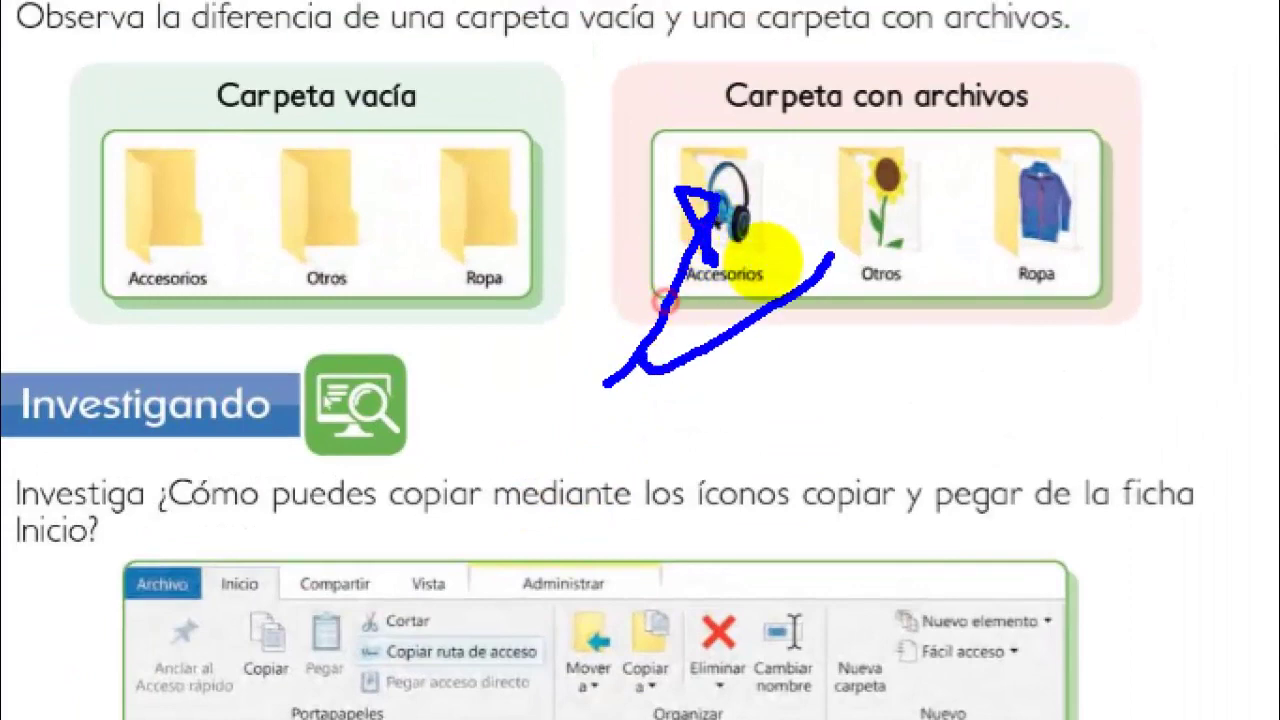